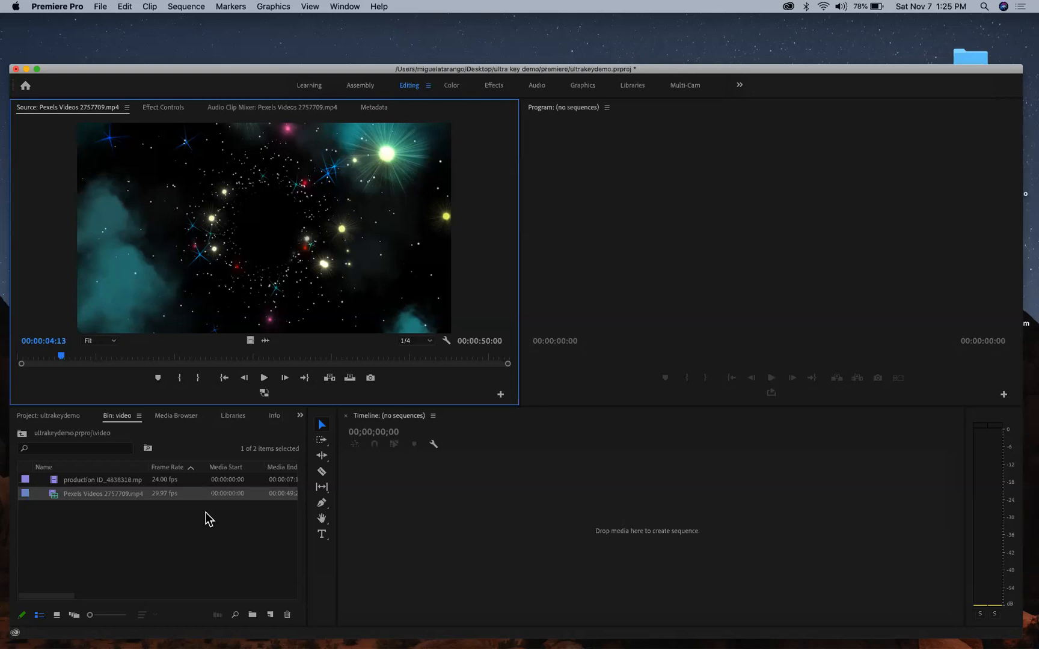
- Load the starry space clip in the source viewer and play it briefly
scroll(207, 505, right, 5)
scroll(210, 505, right, 5)
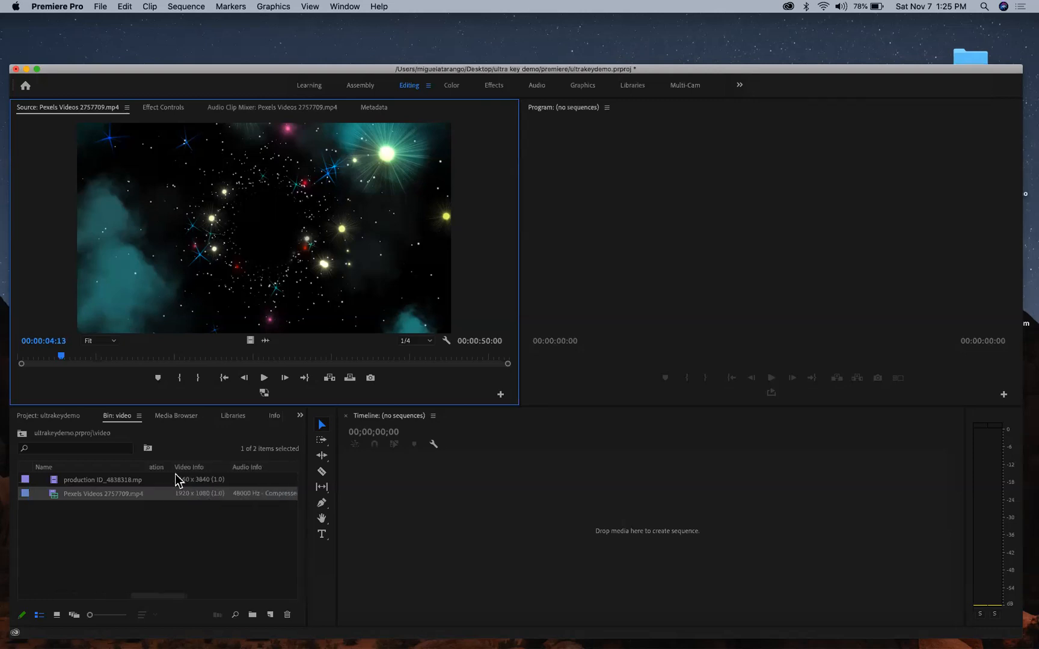
click(179, 516)
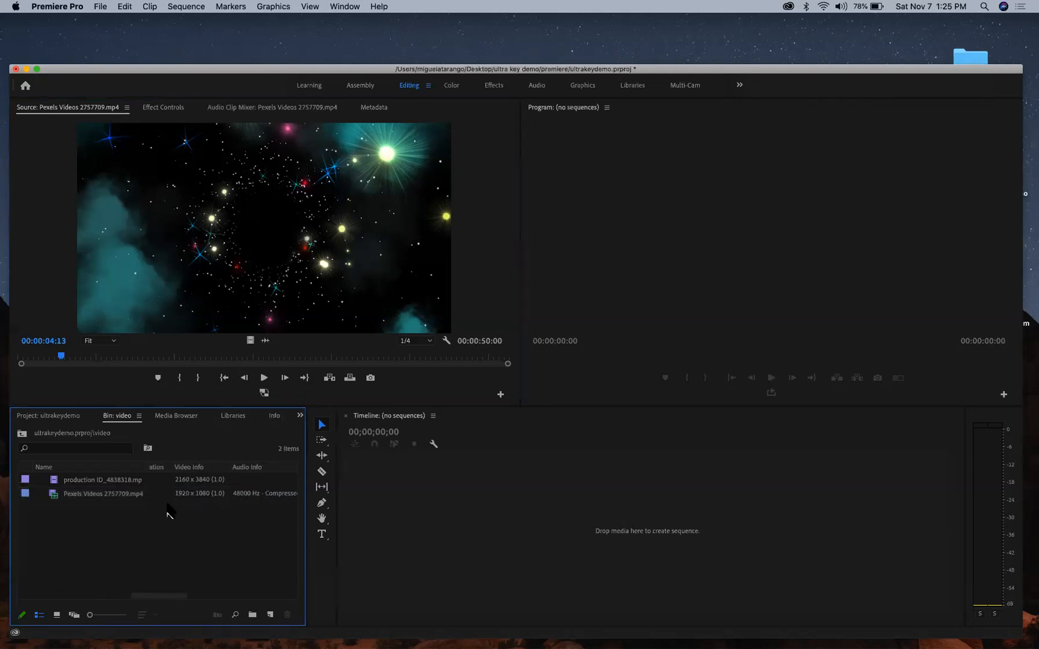
double_click(107, 493)
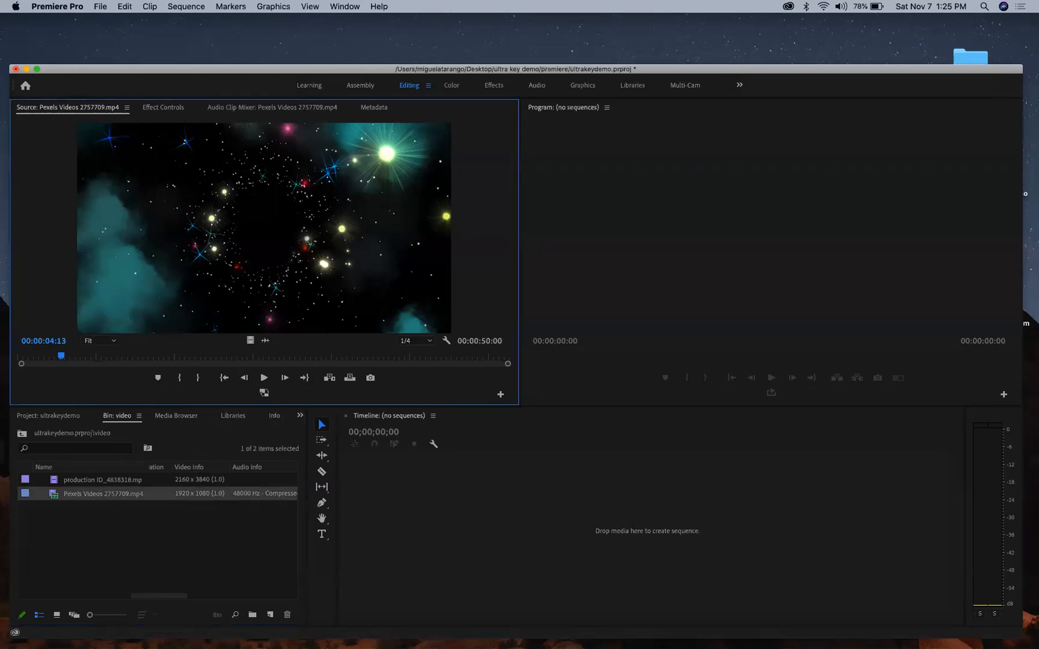
click(264, 378)
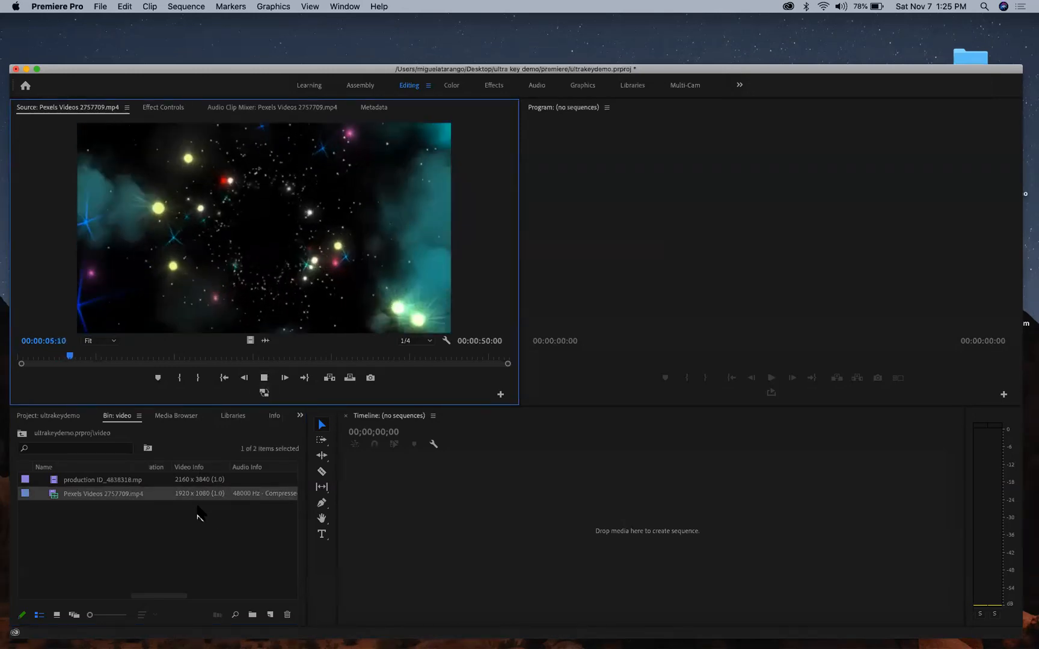
click(264, 378)
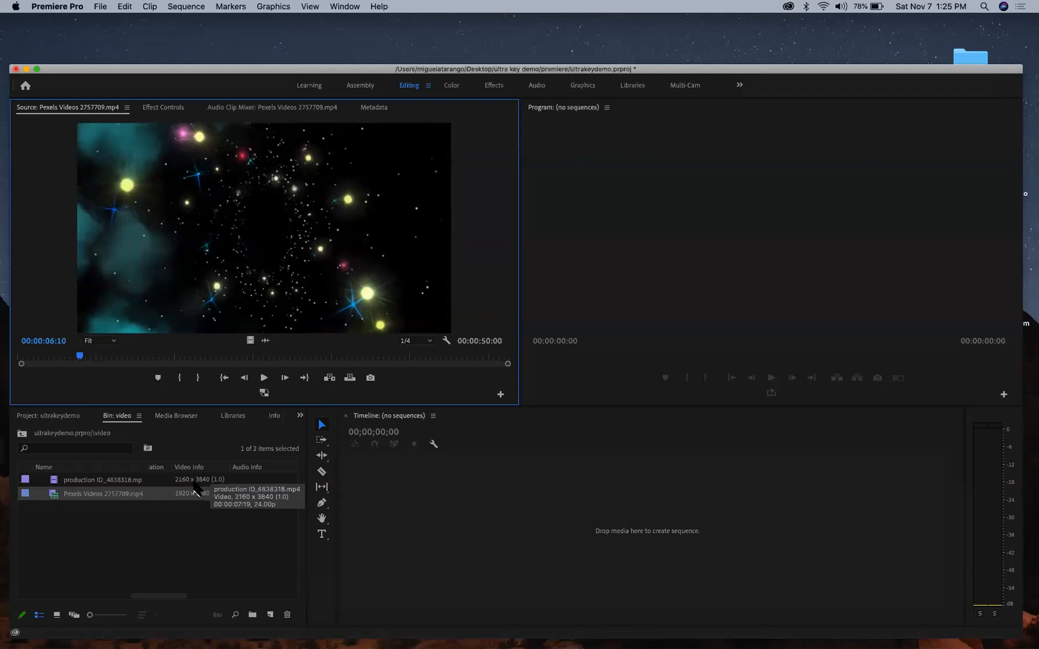
- Load the puppy clip production ID_4838318.mp4, play it, and step back to 00:00:05:01
double_click(194, 481)
click(264, 377)
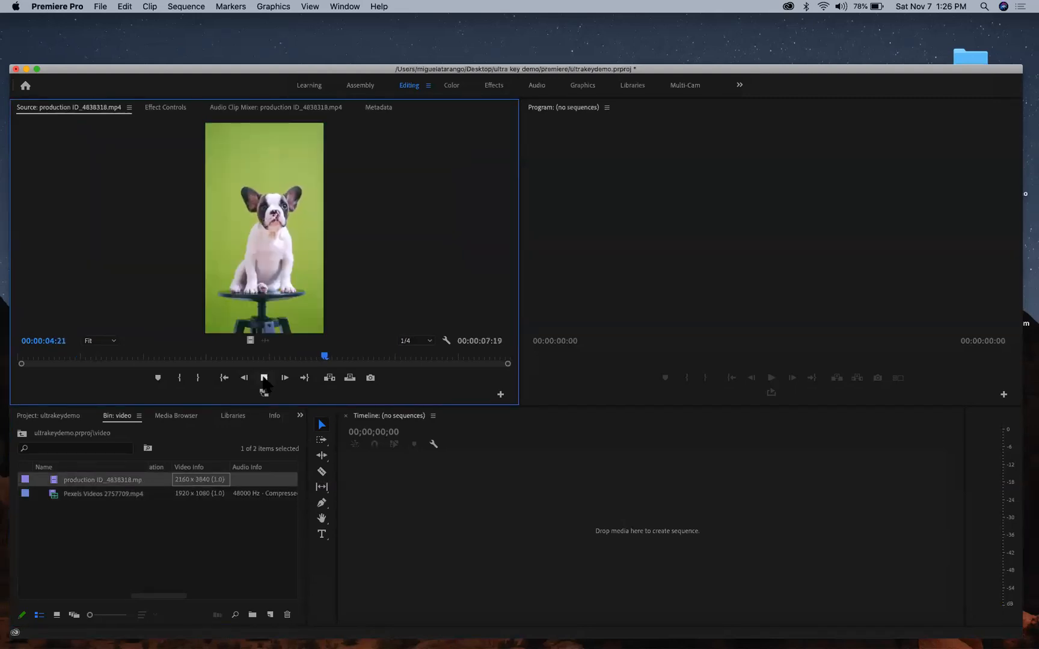
click(264, 378)
click(243, 379)
click(244, 379)
click(244, 379)
click(244, 379)
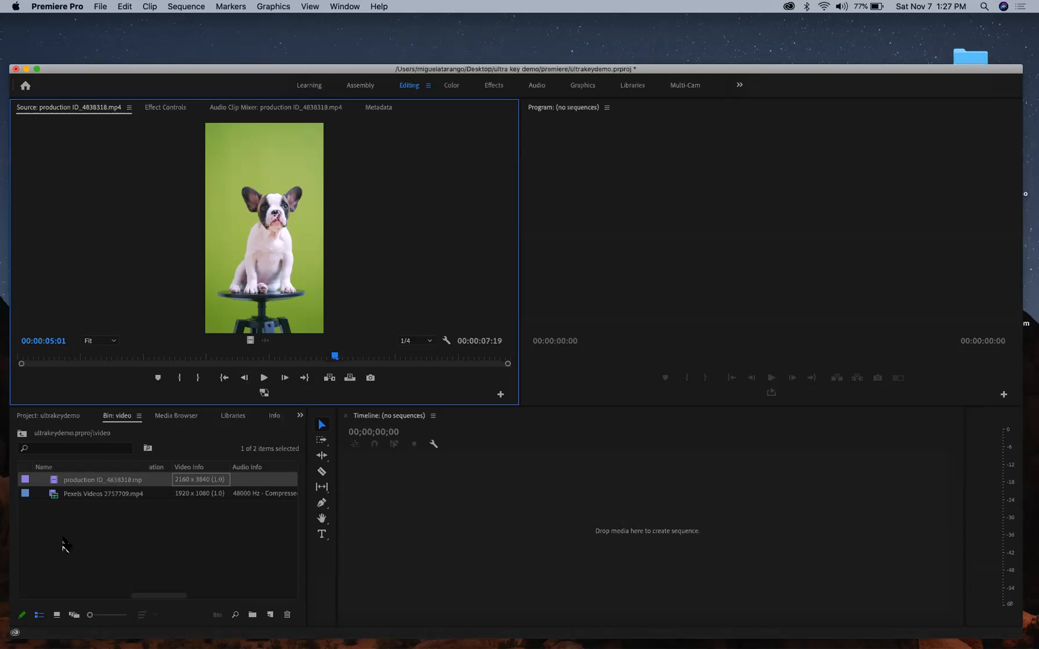
- Create a new sequence from the starry space clip and scrub through it
click(60, 498)
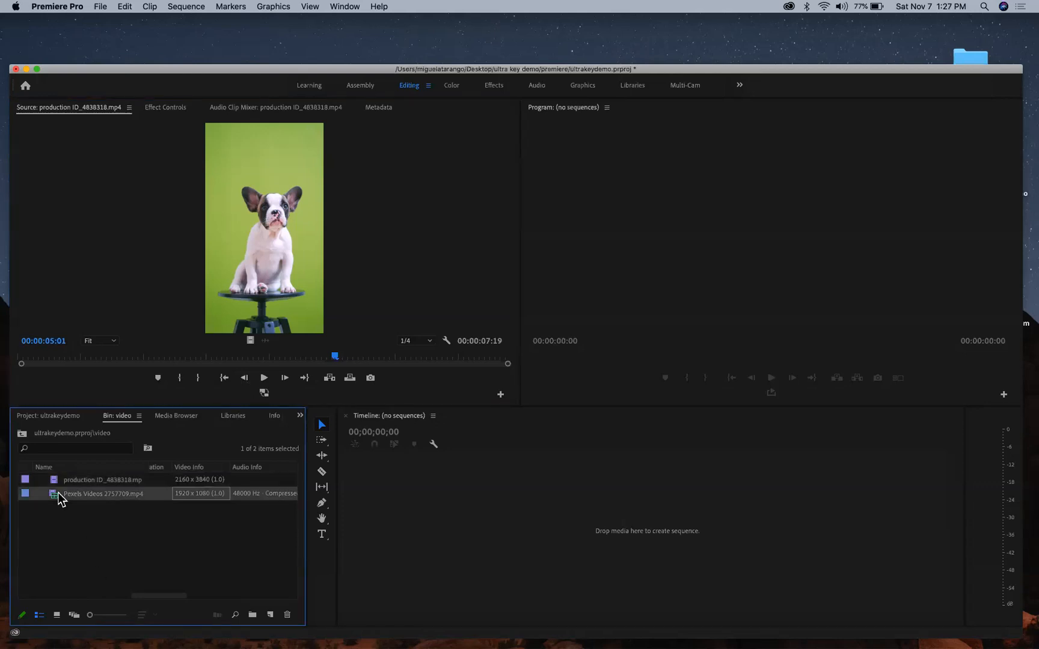
double_click(60, 497)
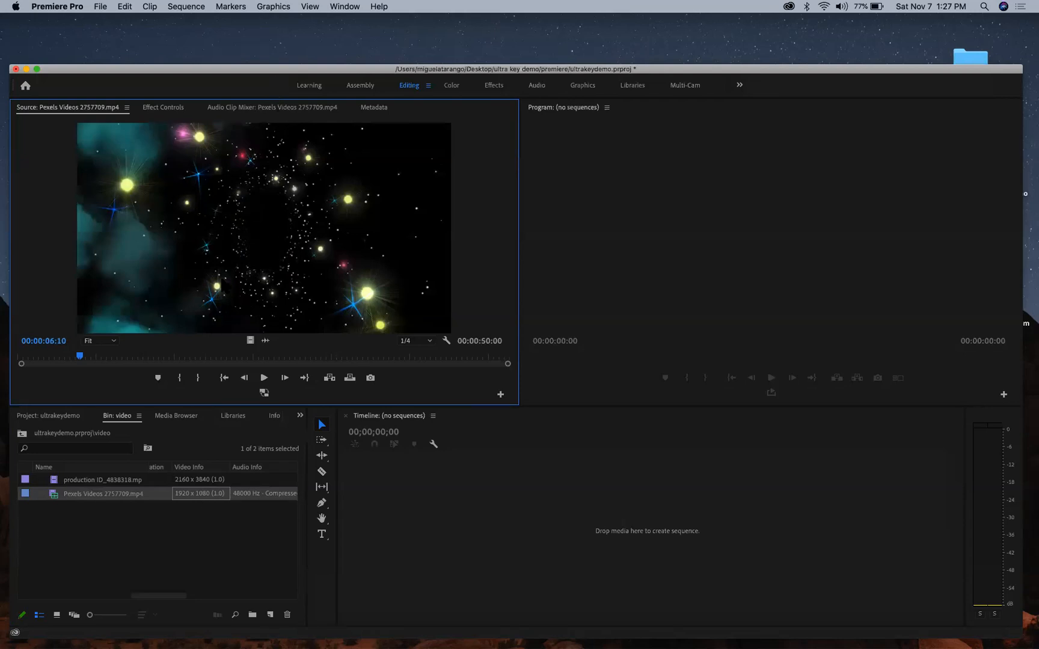
drag(56, 504, 270, 615)
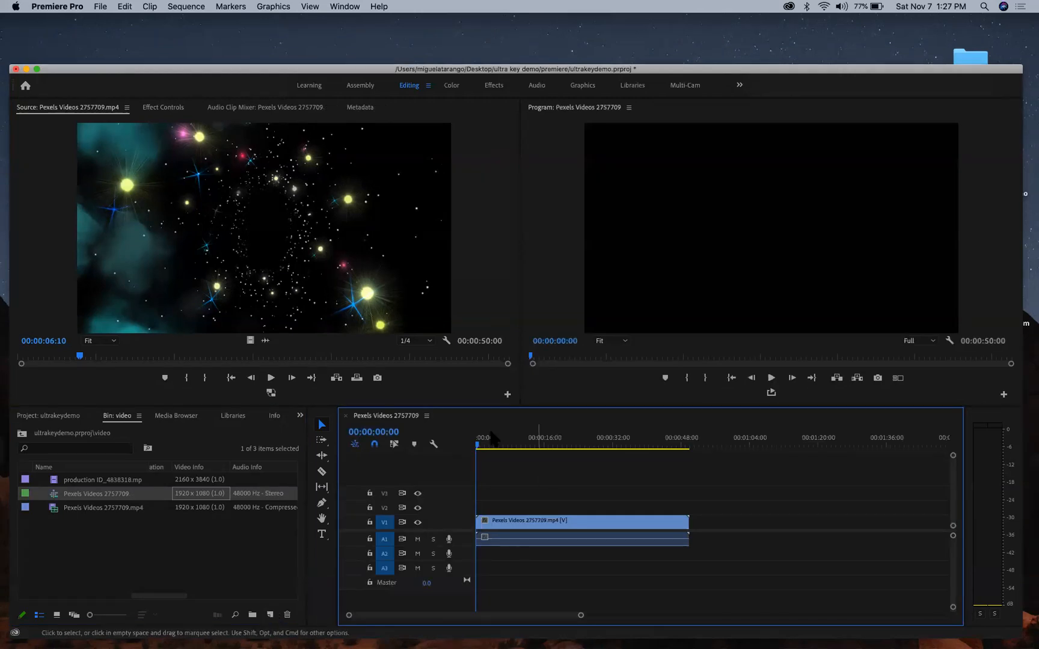
drag(475, 445, 436, 433)
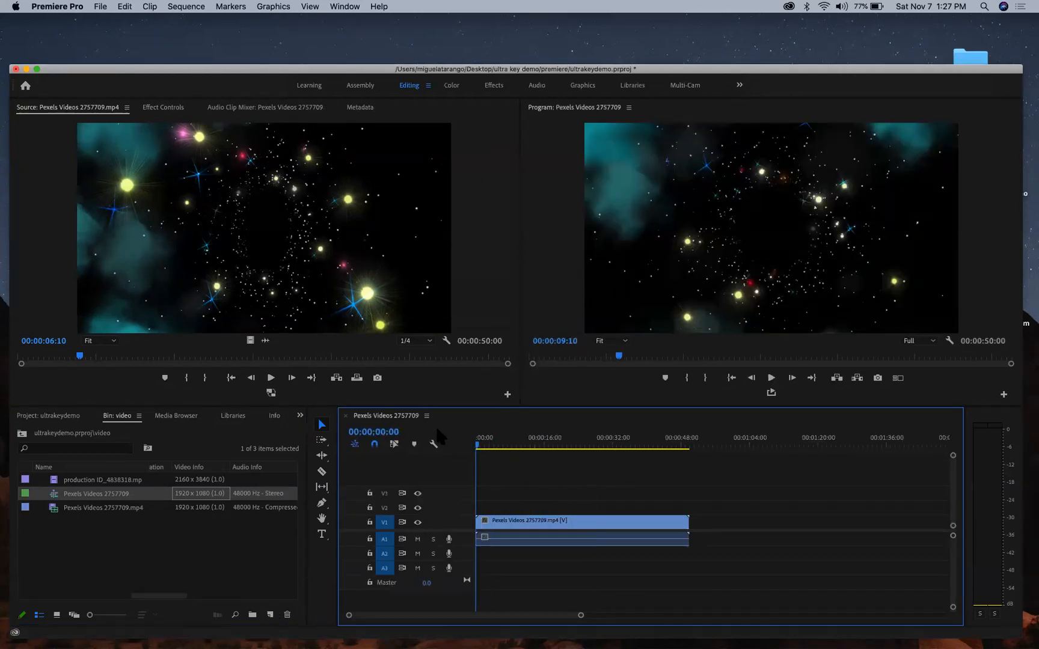
- Rename the new sequence to 'composite flying dog'
click(89, 493)
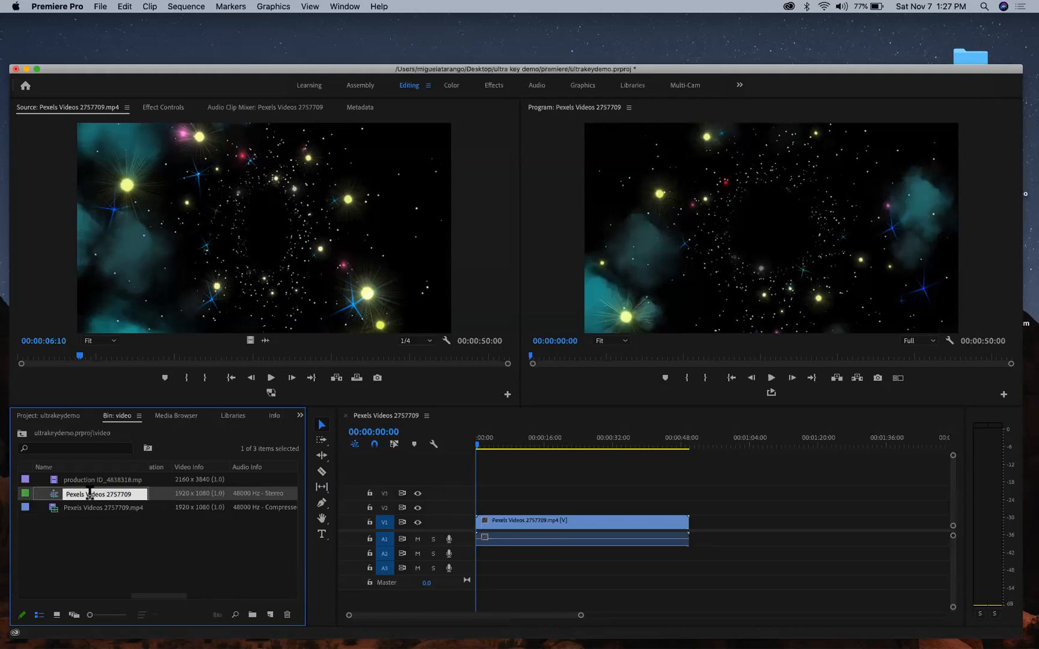
text(composite flying dog)
key(Tab)
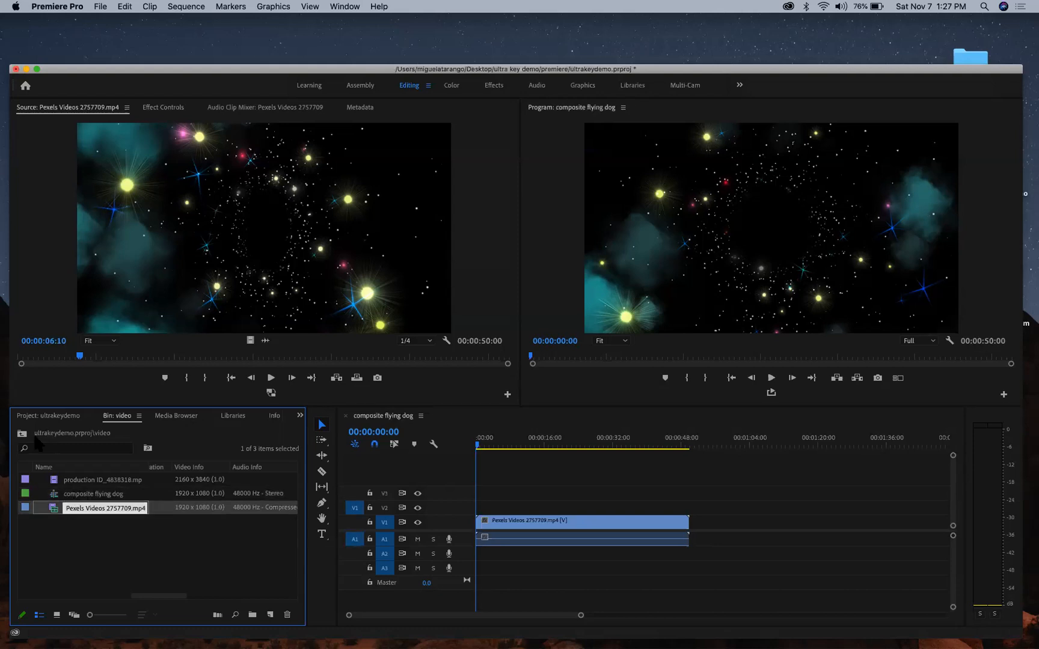
- Rename the starfield clip in the bin to 'flying space'
text(`)
click(131, 536)
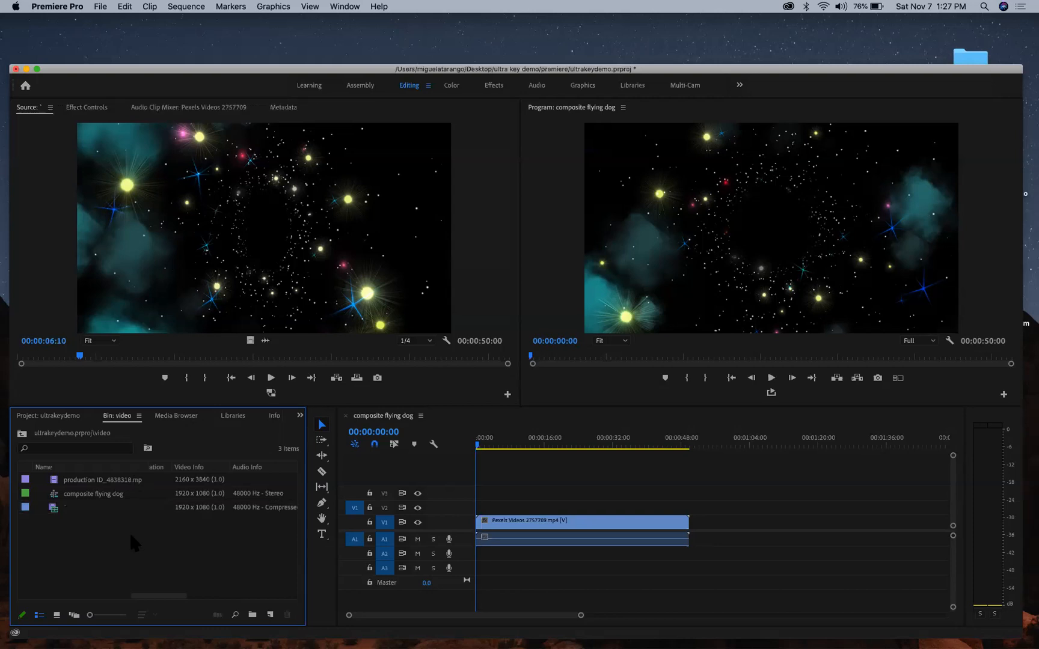
click(80, 507)
click(81, 508)
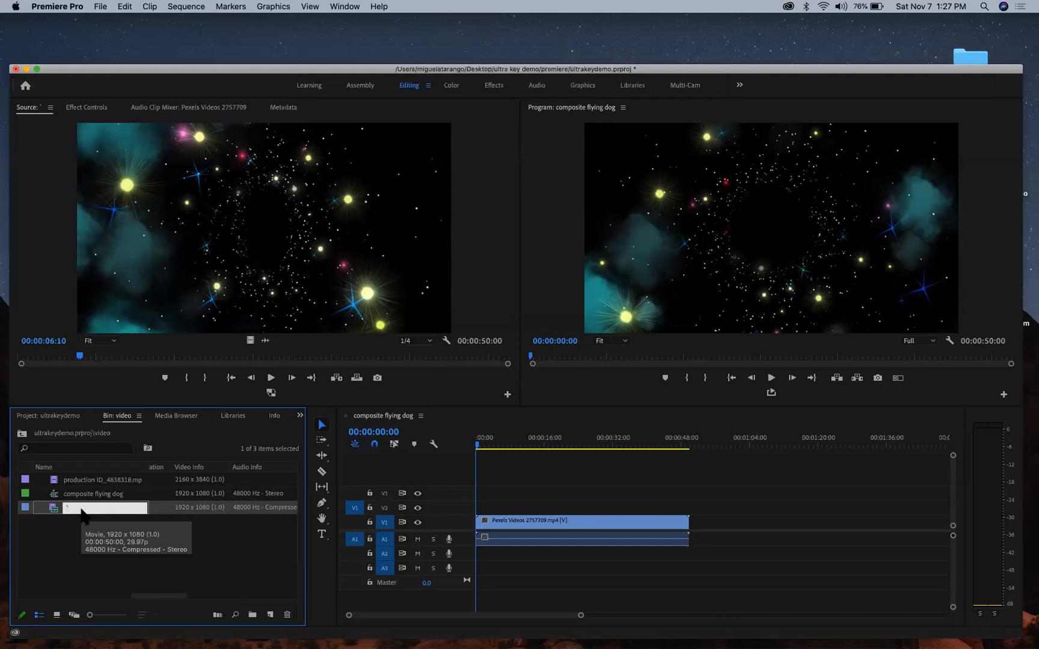
text(ft)
text(yi)
text(ng space)
click(53, 481)
- Rename the puppy clip to 'doggie'
click(87, 480)
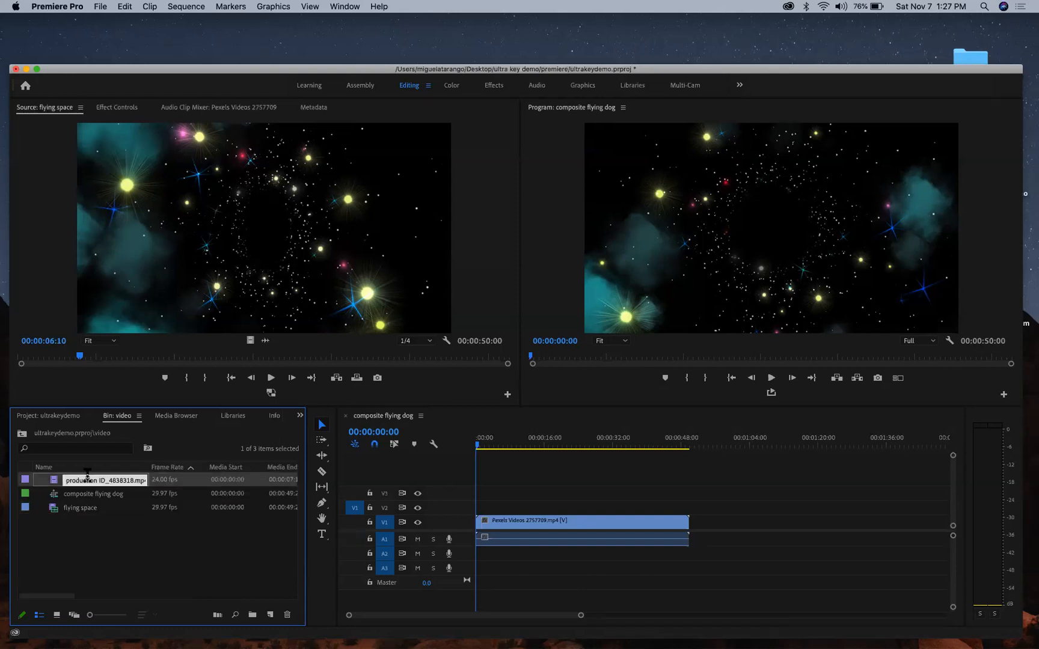
text(doggie)
key(Tab)
click(76, 532)
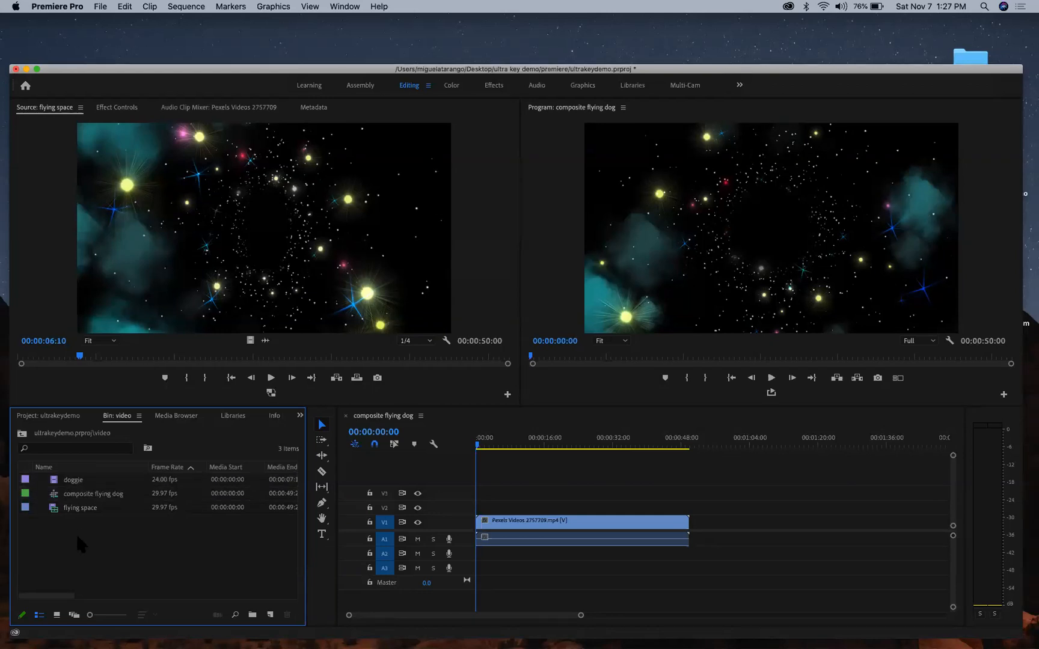
- Maximize the Project panel and show its top level in list view with the video folder expanded
key(grave)
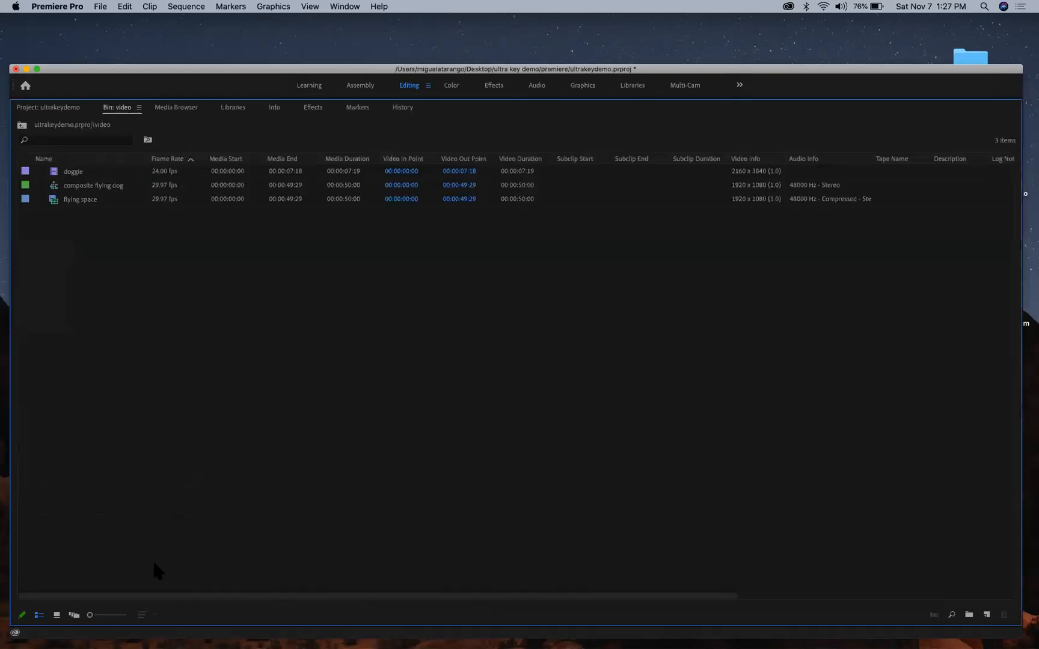
click(21, 125)
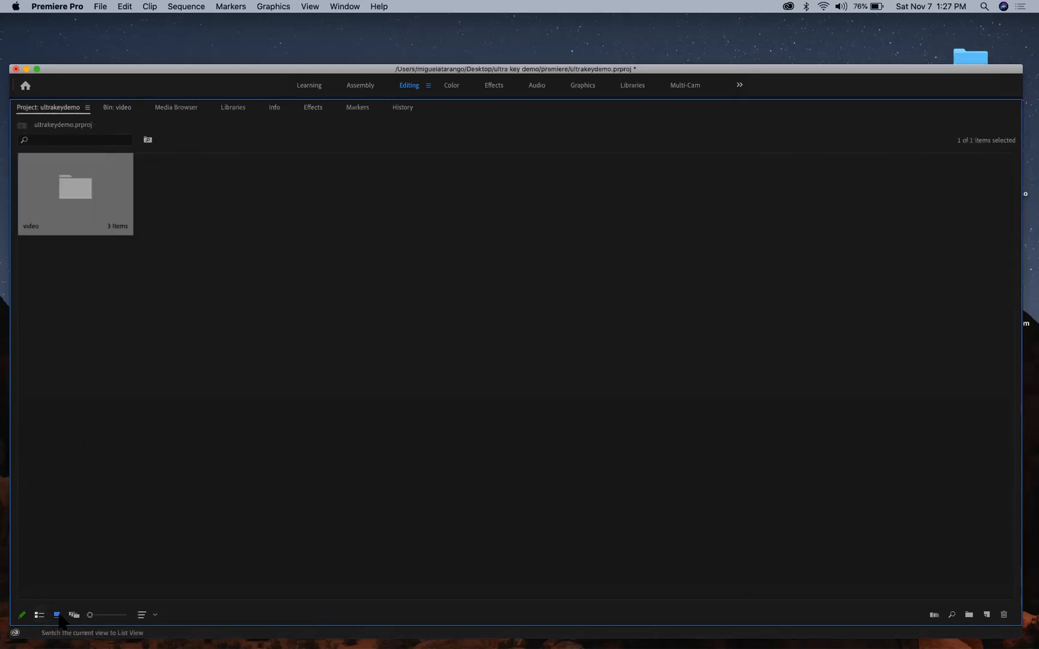
click(39, 615)
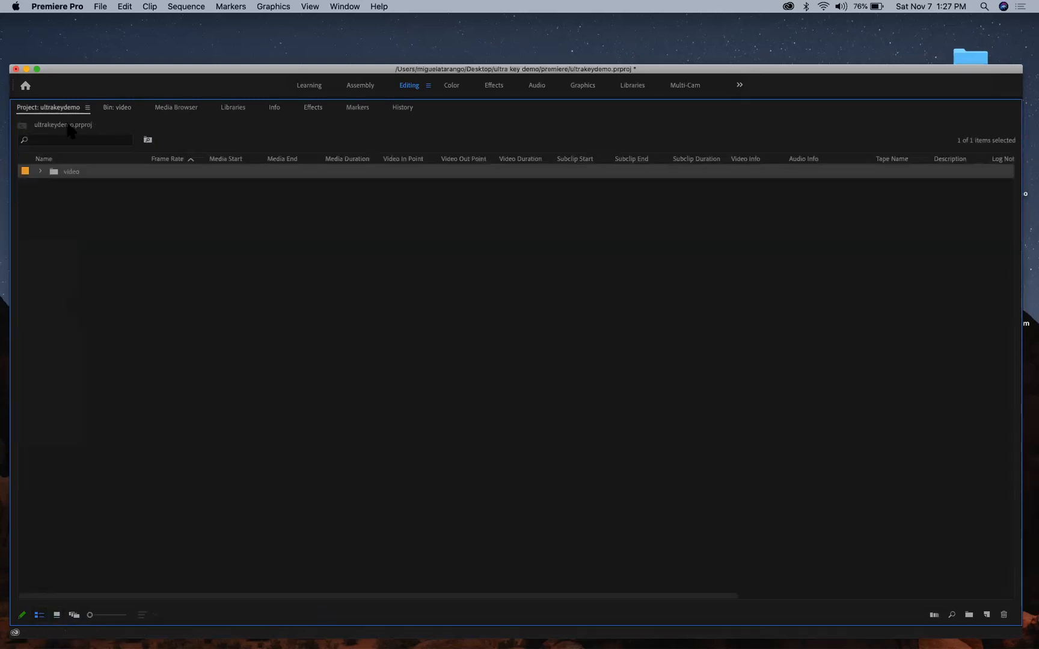
click(41, 172)
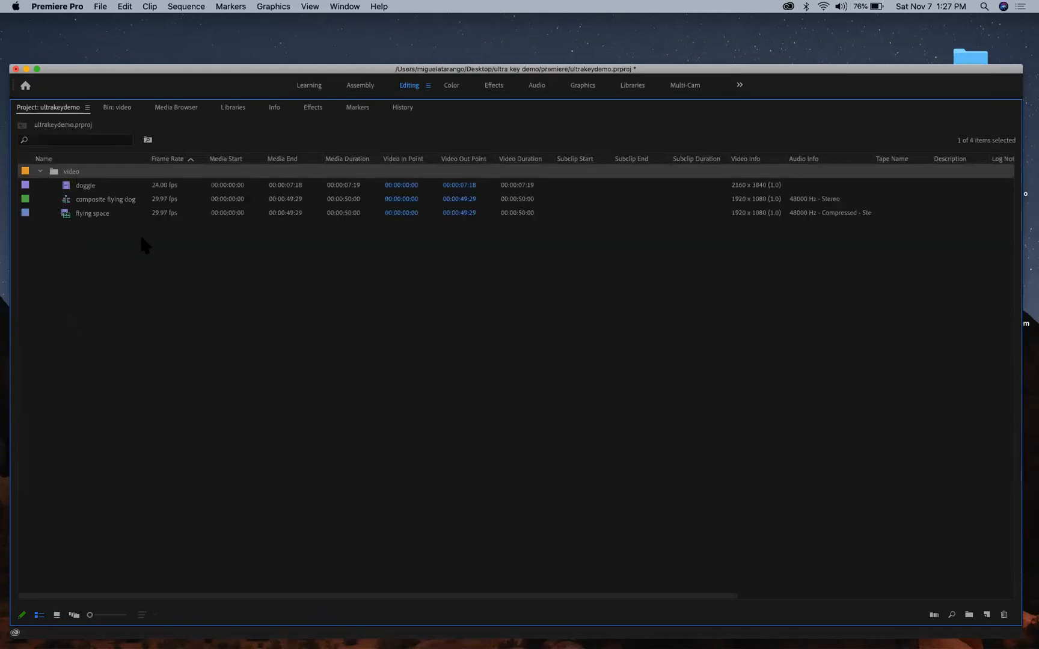
click(154, 494)
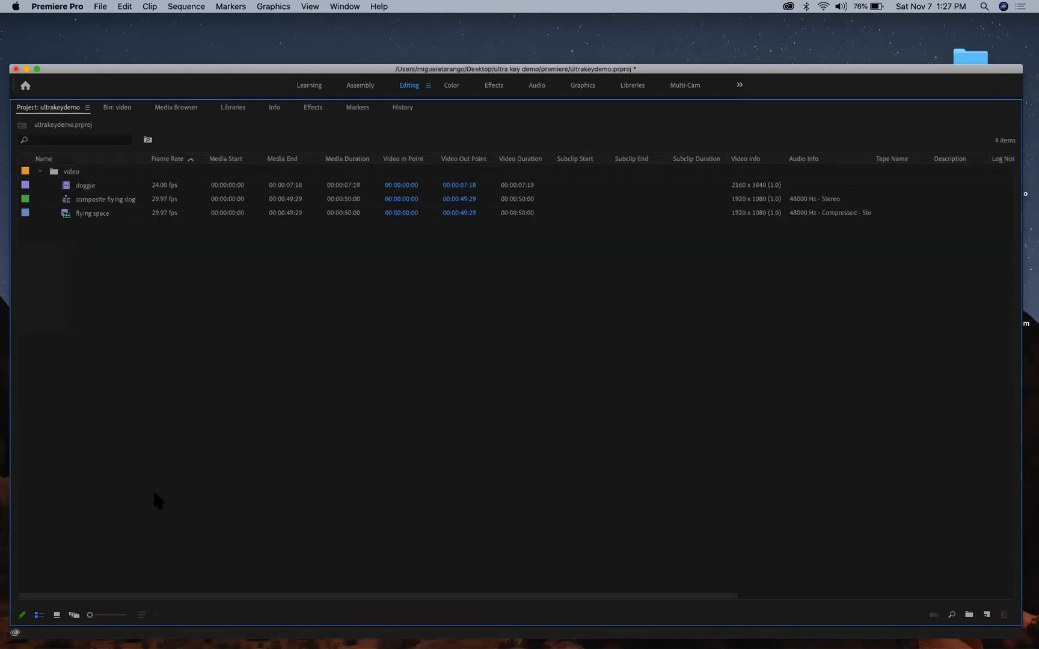
- Create a 'sequences' bin and move composite flying dog into it, then restore the layout
click(959, 614)
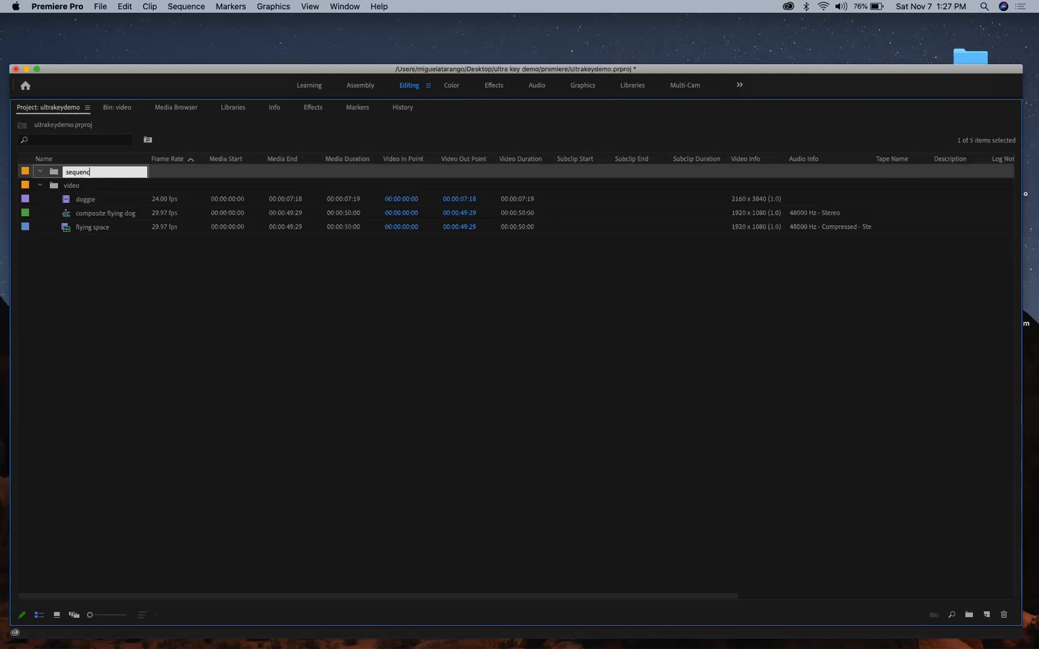
key(Tab)
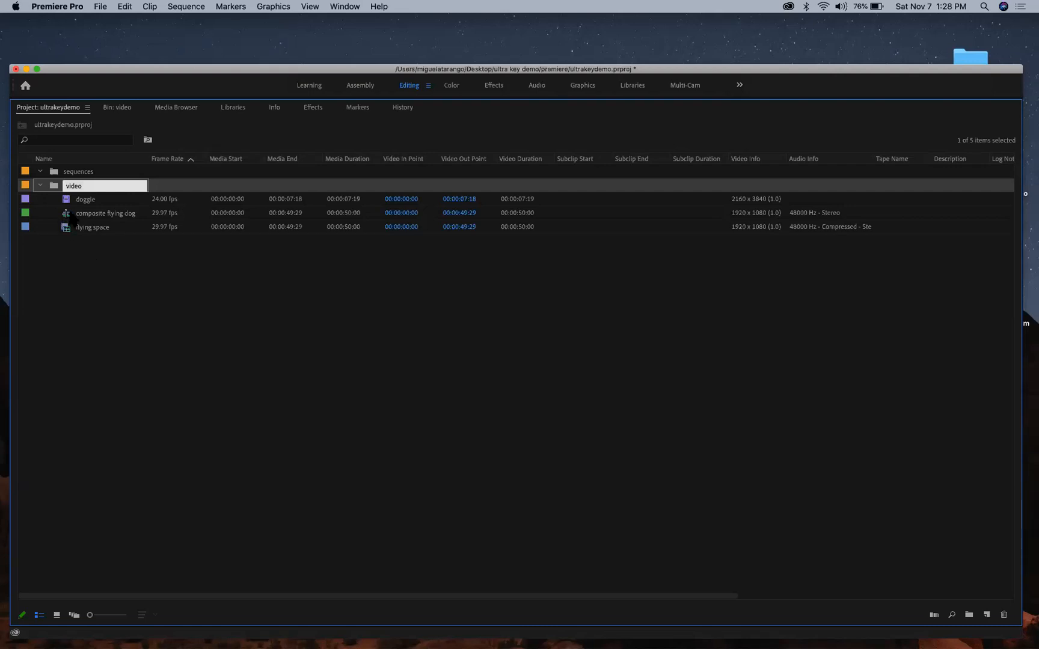
drag(68, 218, 77, 175)
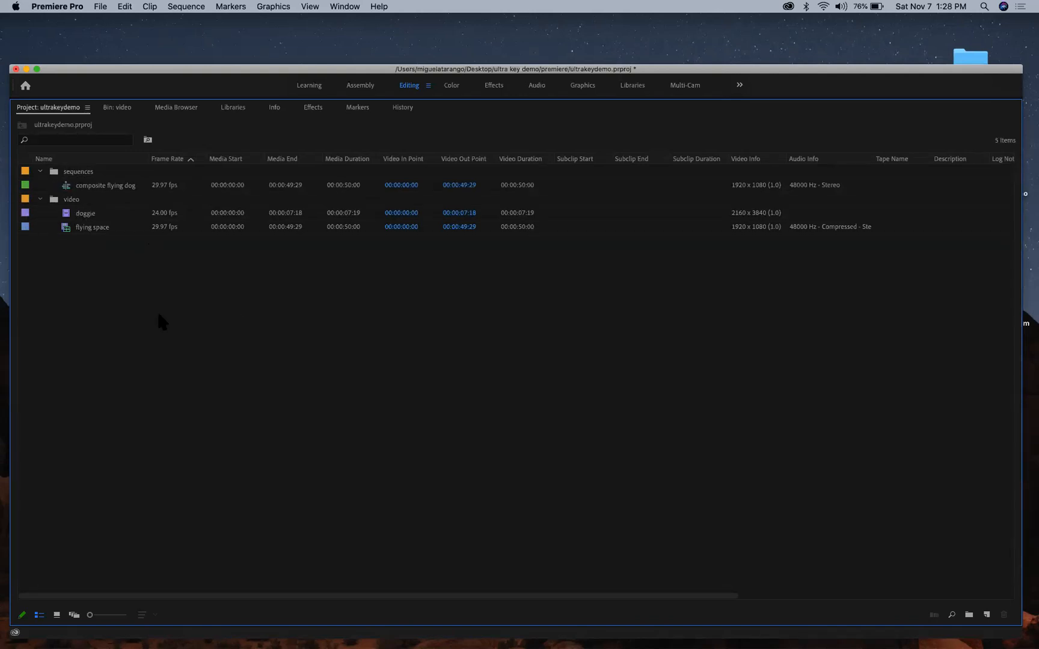
key(grave)
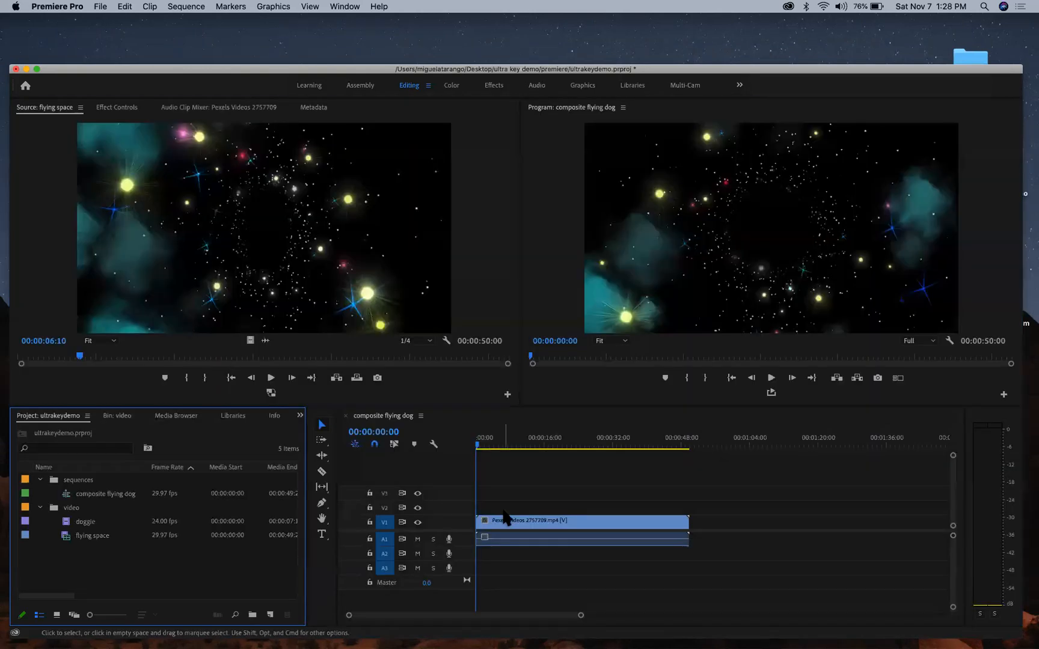
- Scrub composite flying dog, return to its start, and load doggie in the source viewer
mouse_move(479, 444)
mouse_down()
mouse_move(533, 447)
mouse_move(463, 459)
mouse_up()
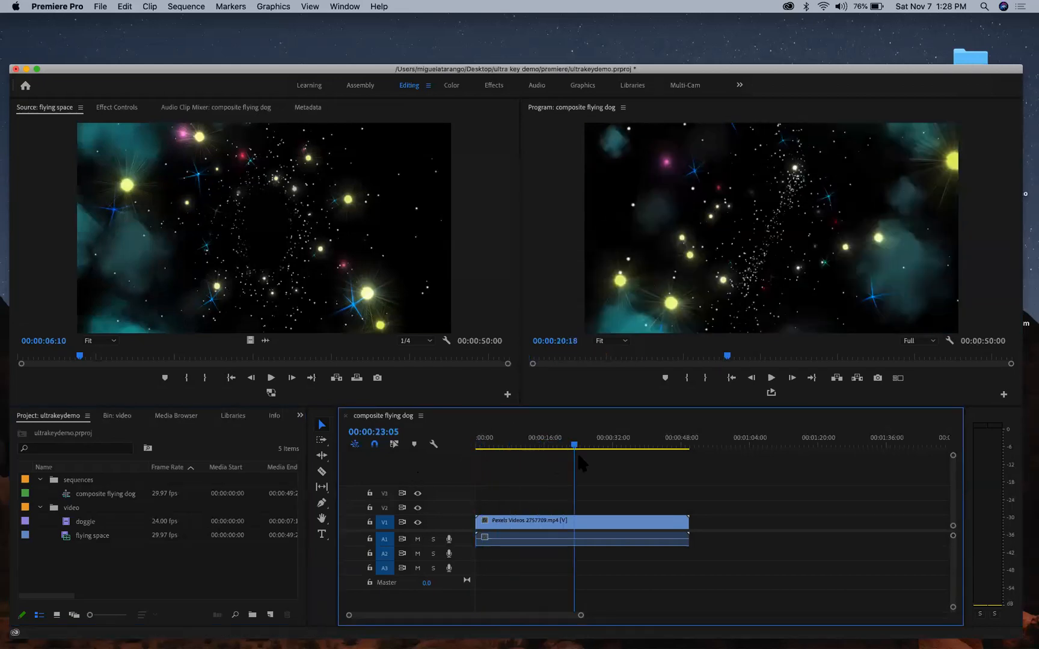
key(Home)
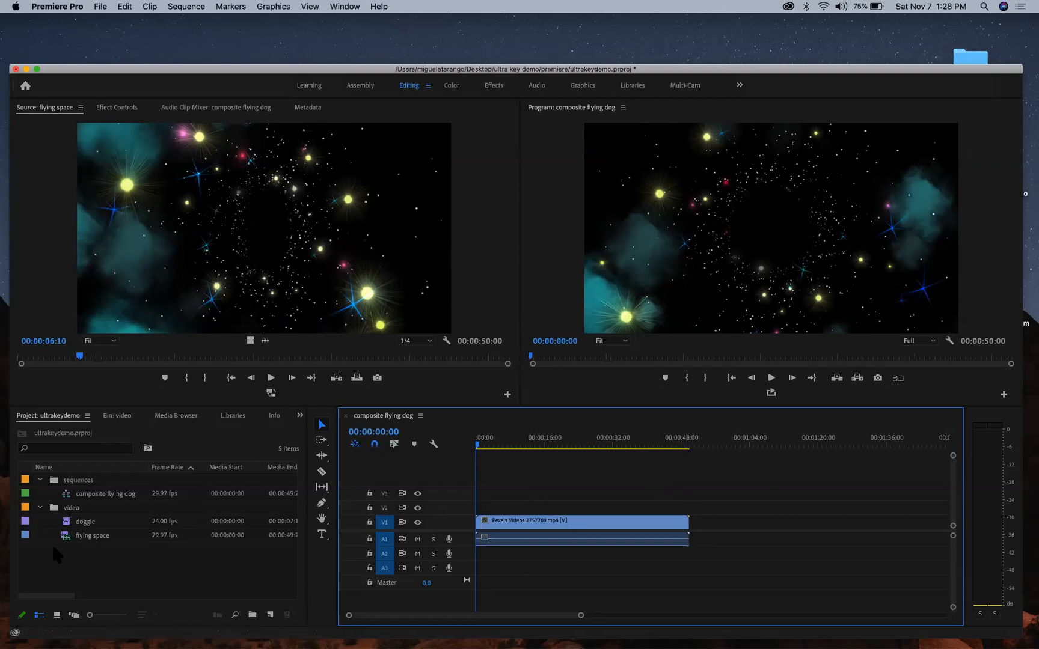
double_click(65, 522)
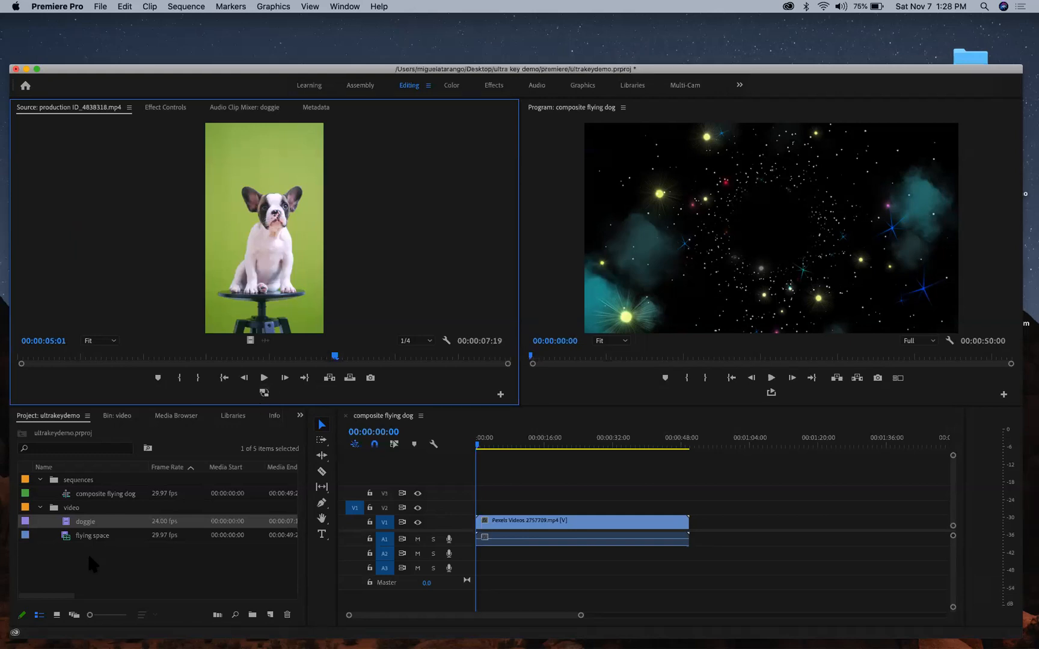
- Place the doggie clip on V2 above the starfield and play the composite
drag(68, 527, 477, 508)
drag(493, 448, 467, 445)
key(space)
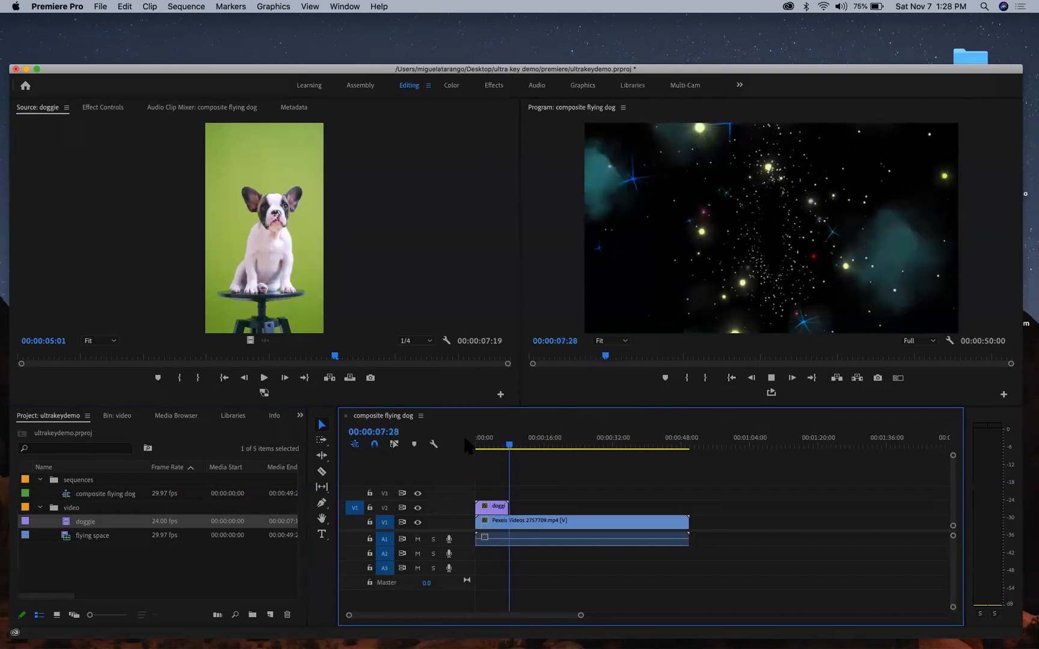
key(k)
key(l)
key(k)
- Park the playhead at 00:00:03:13, preview the doggie source, and select doggie on V2
key(j)
key(j)
key(j)
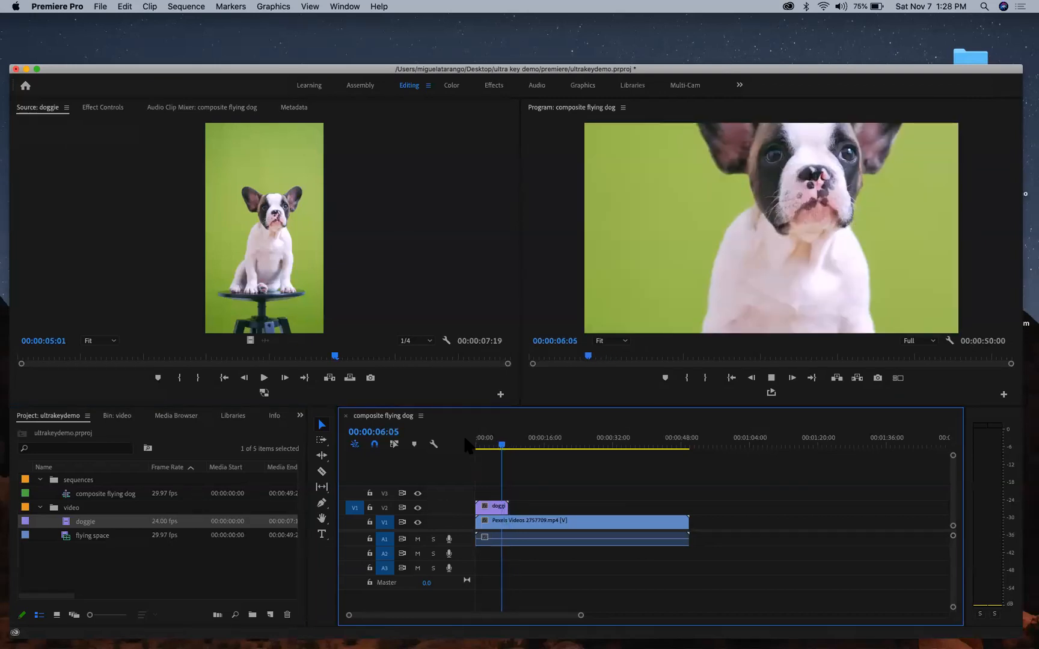
key(l)
key(k)
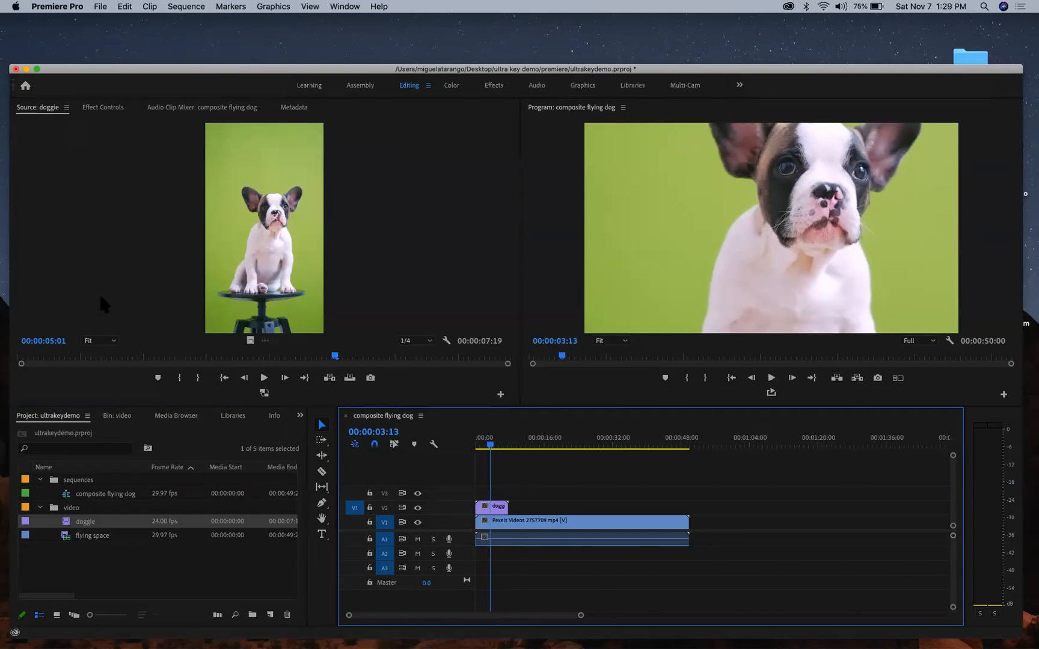
click(264, 378)
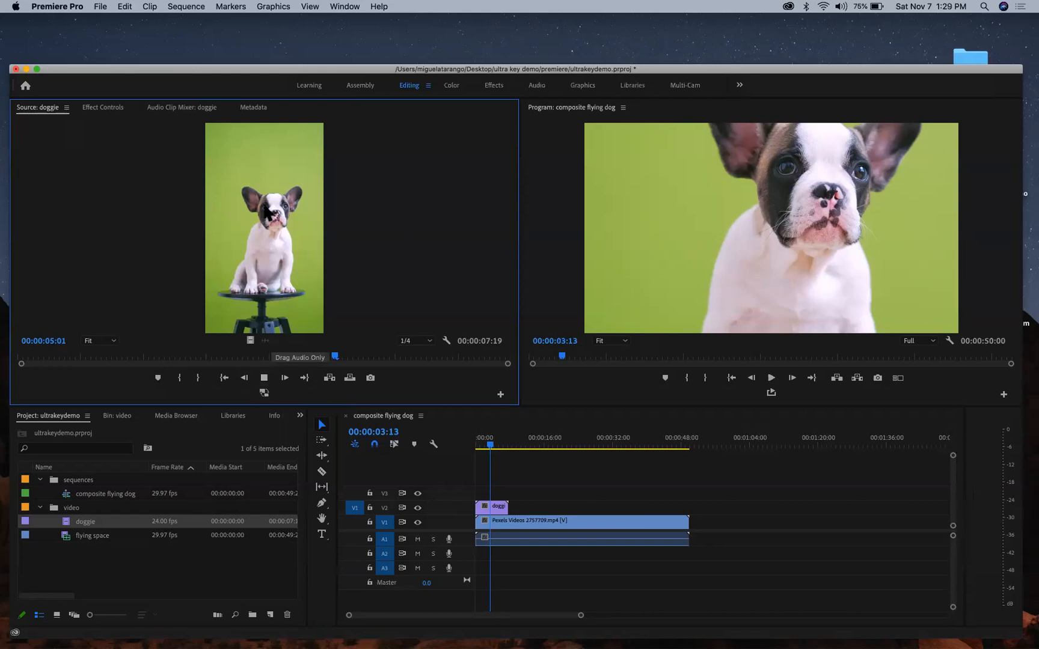
click(264, 378)
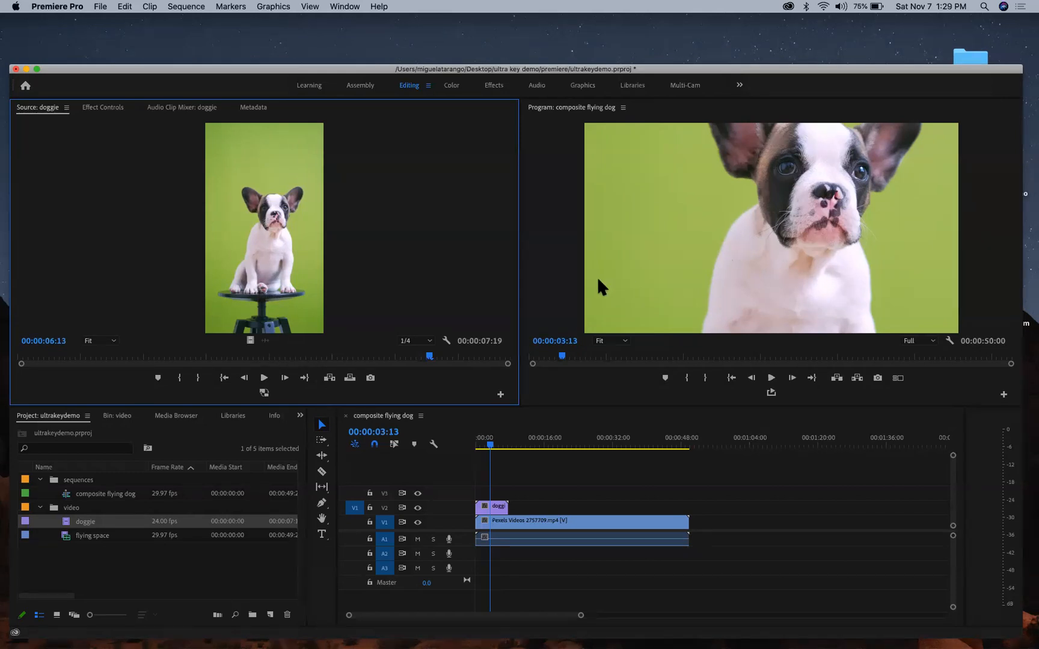
click(498, 507)
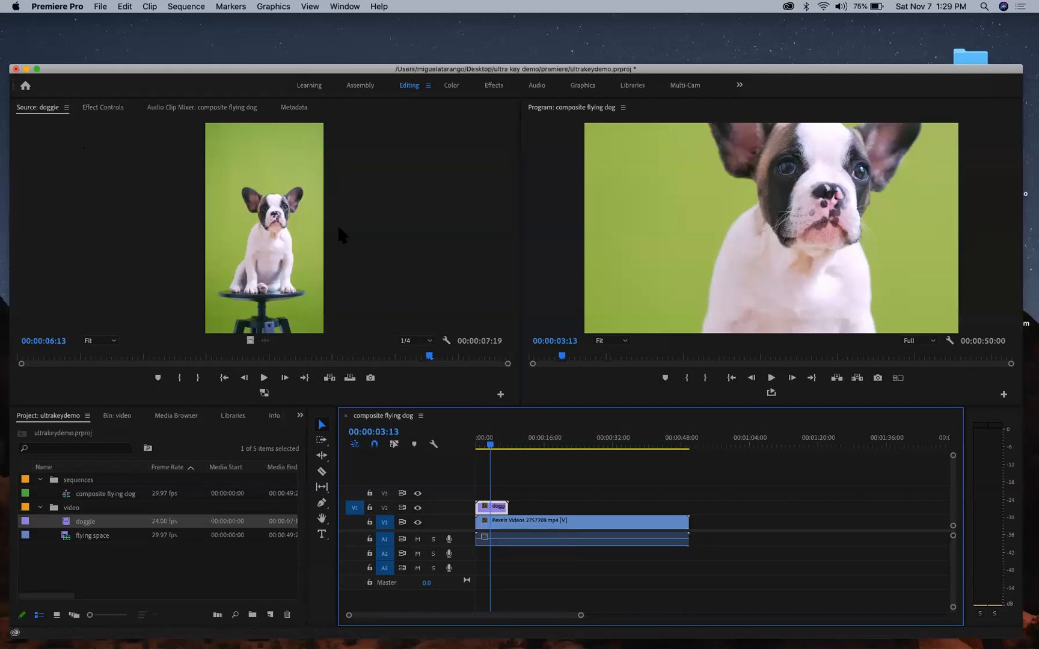
- With Motion selected in Effect Controls, drag the doggie clip to centre the puppy's head
click(110, 108)
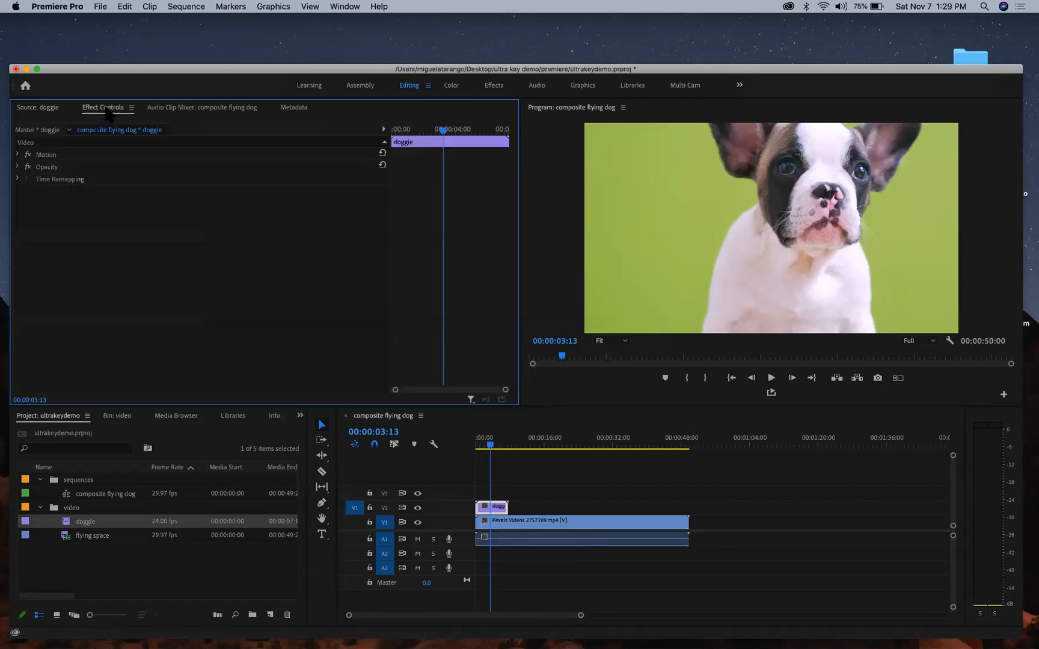
click(63, 154)
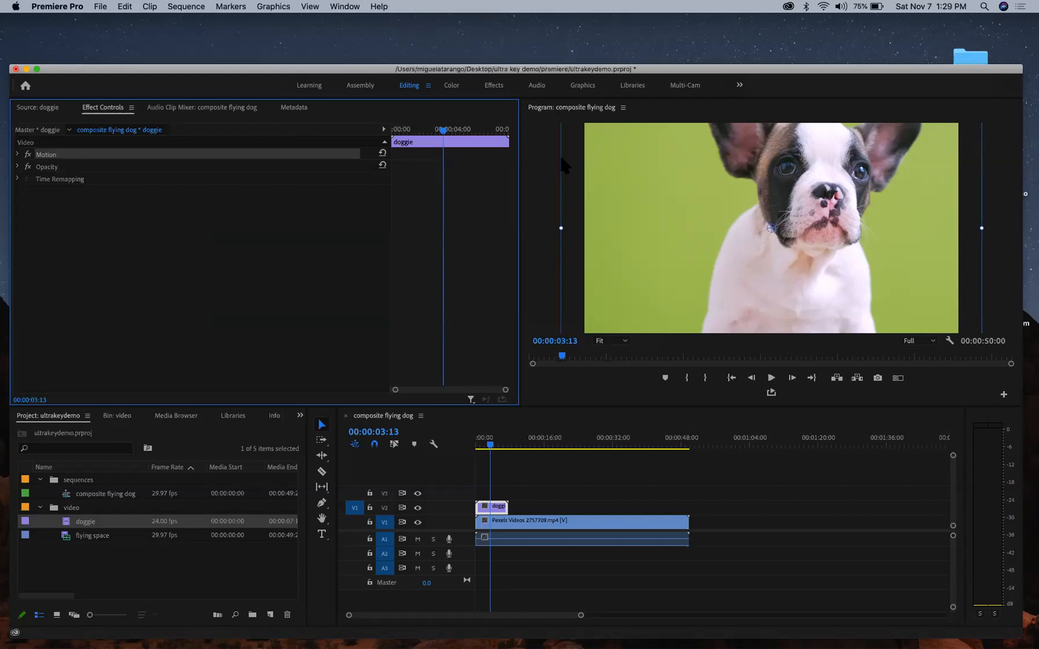
drag(763, 189, 735, 65)
drag(737, 281, 798, 183)
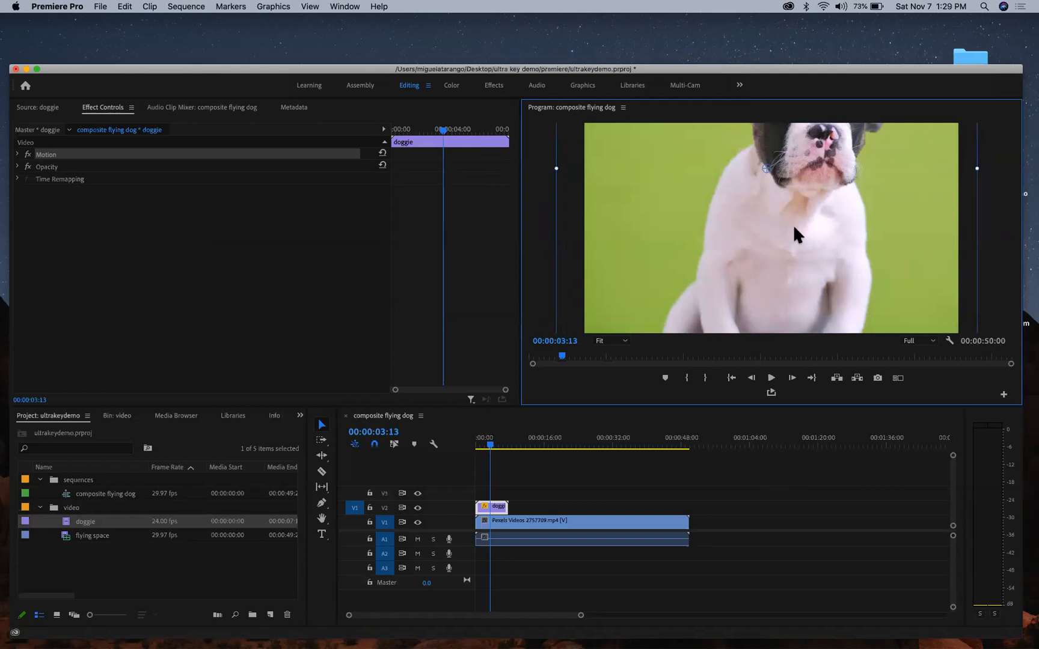
drag(793, 224, 783, 280)
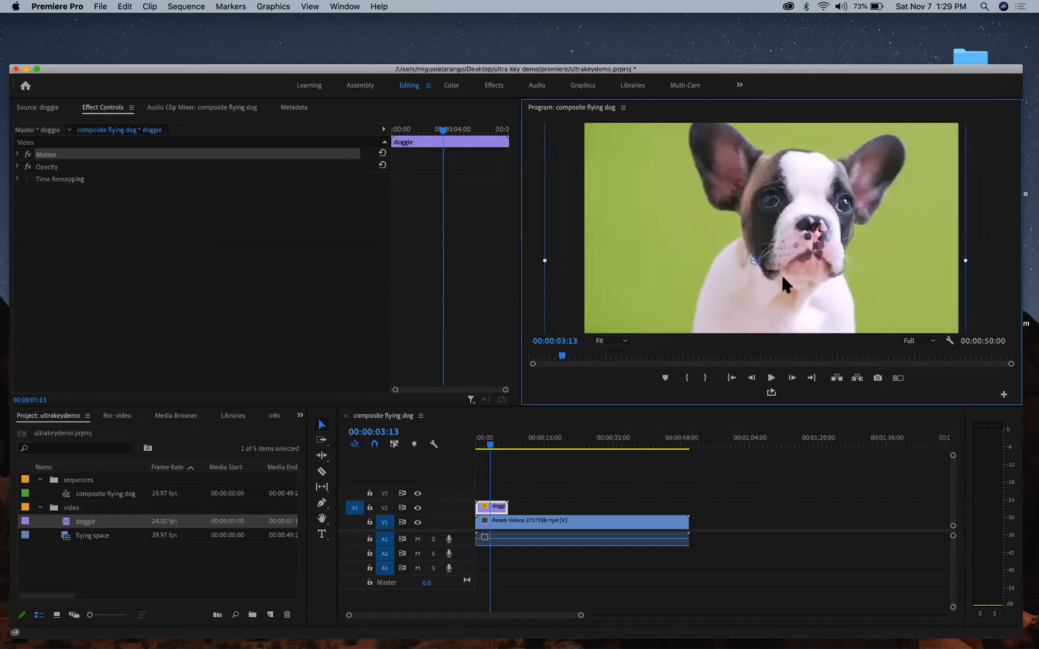
- Maximize the Program monitor at 50% zoom and refine the clip's position, then restore the layout
key(grave)
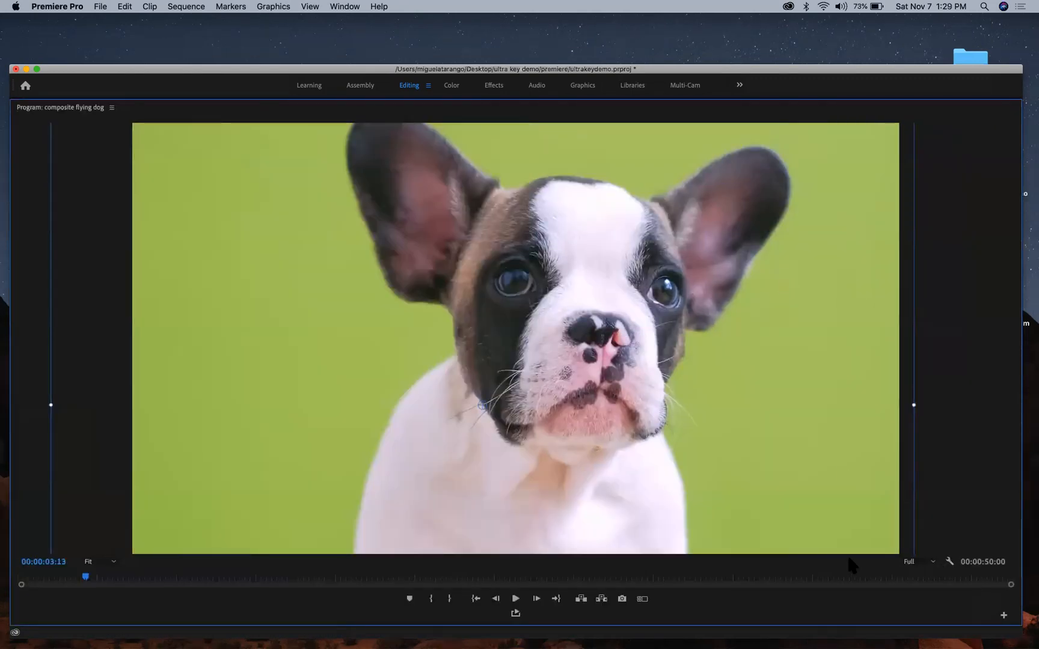
click(114, 563)
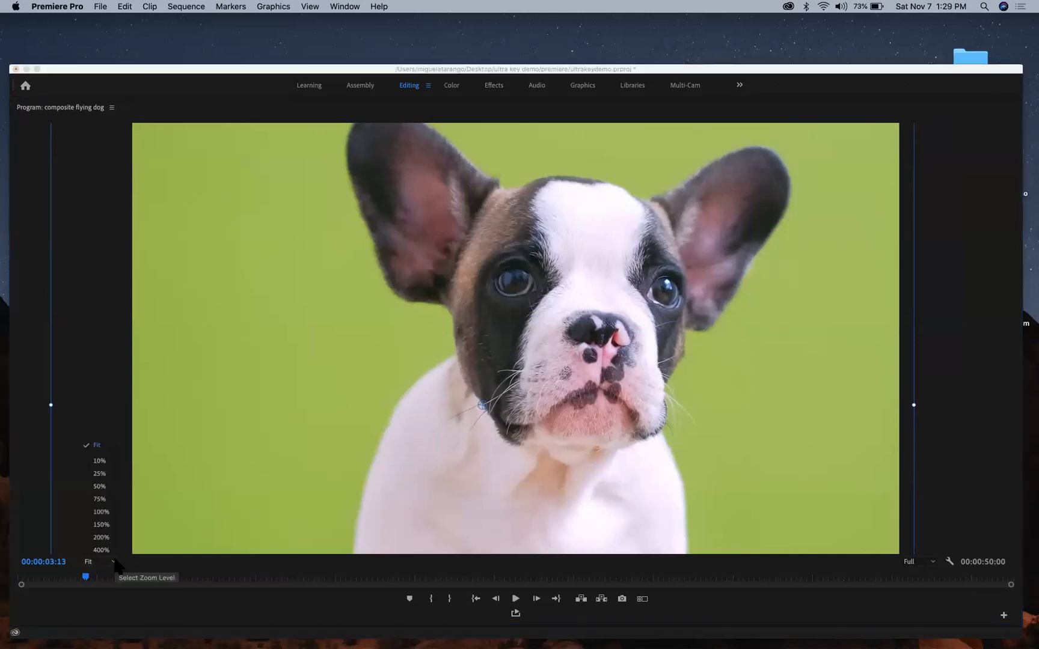
click(99, 487)
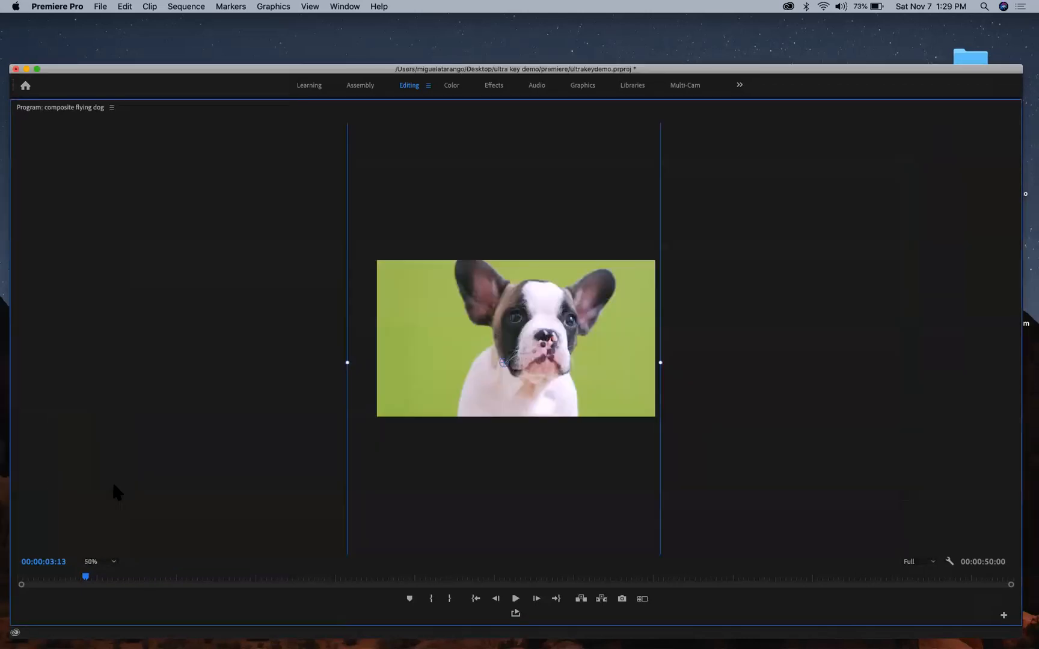
scroll(729, 296, down, 10)
scroll(730, 298, up, 10)
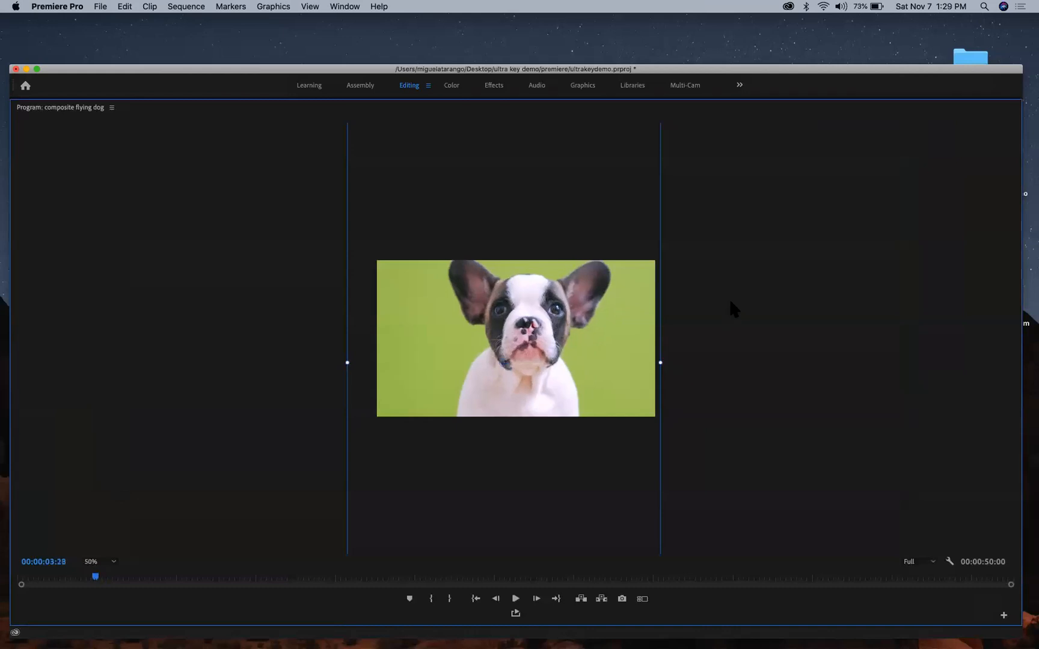
scroll(730, 297, up, 2)
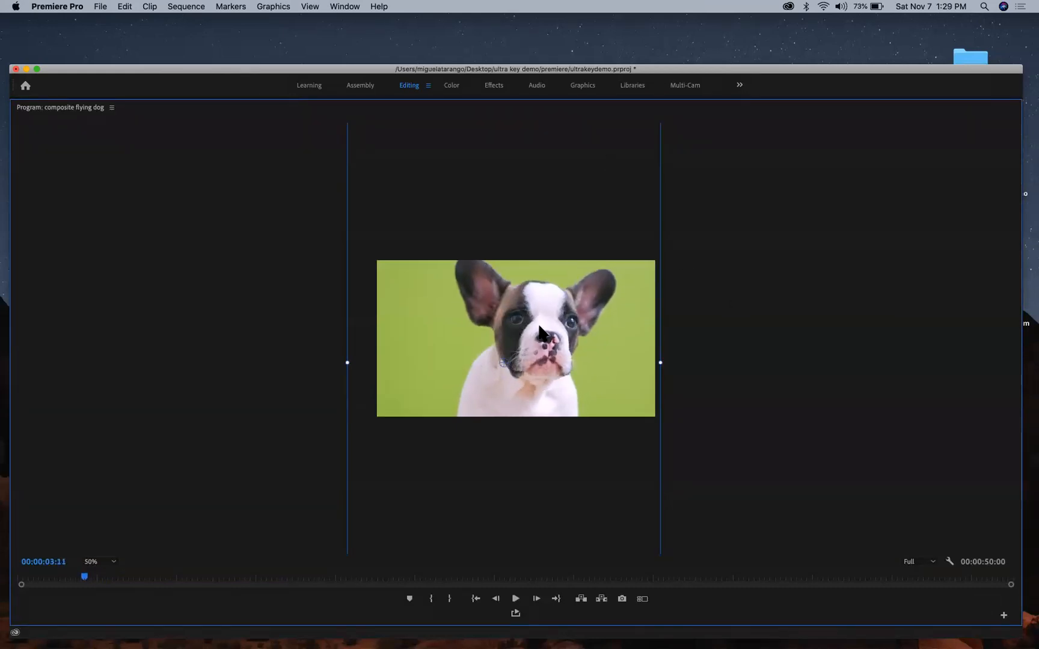
drag(559, 430, 543, 266)
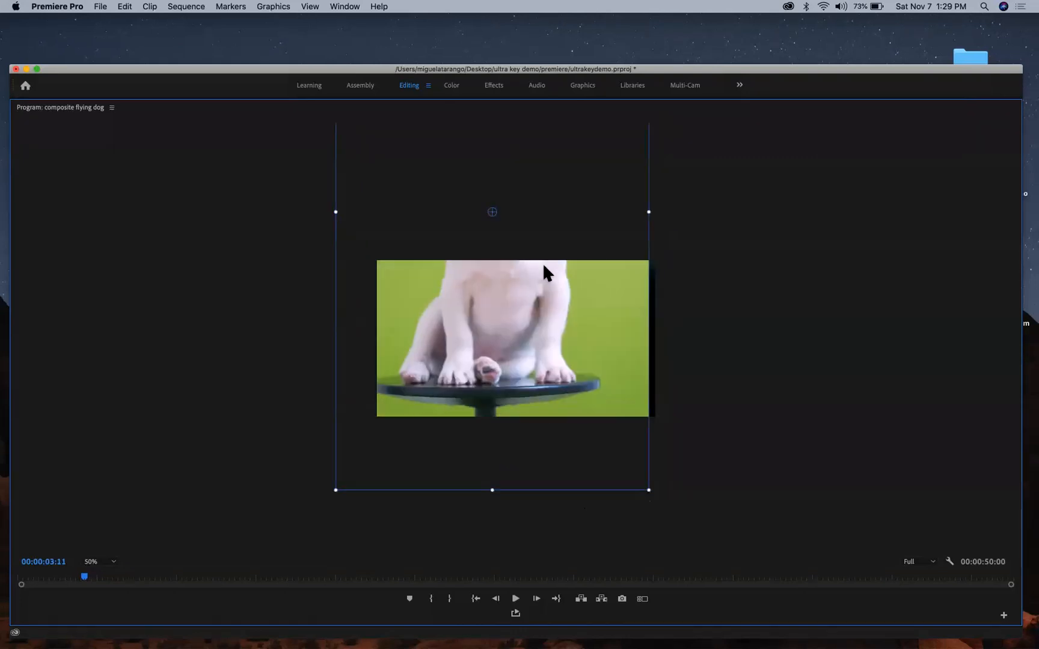
drag(543, 328, 565, 501)
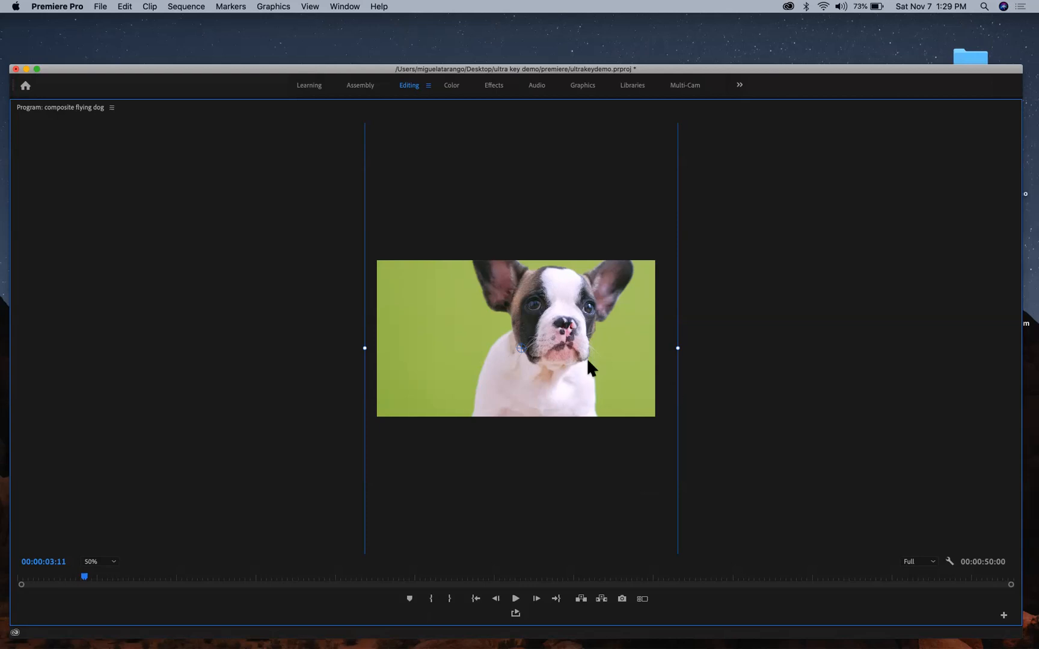
key(grave)
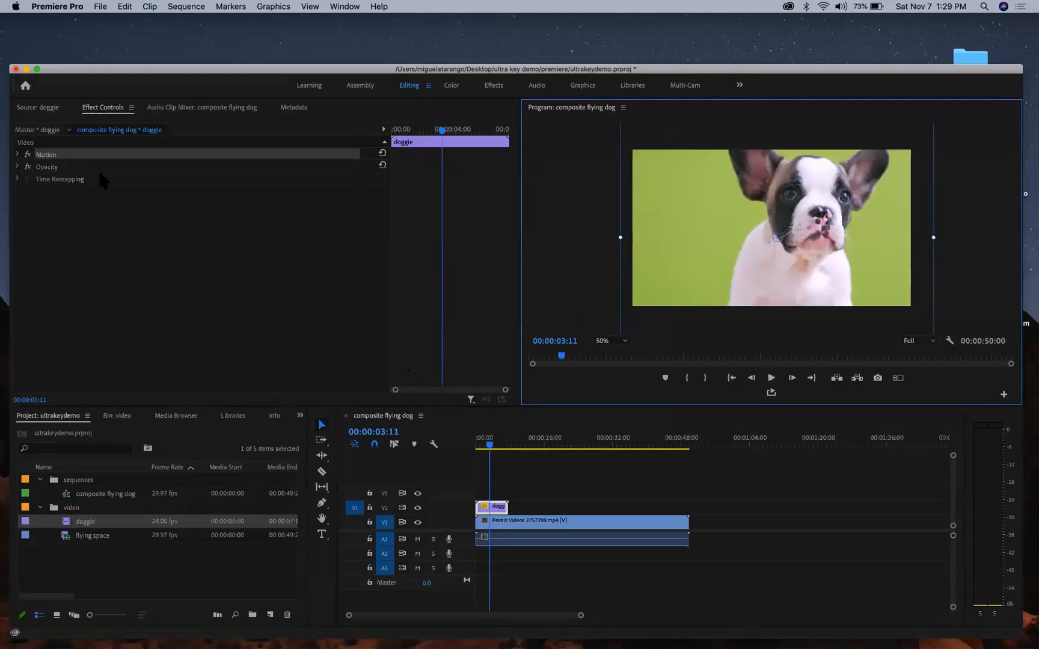
- Expand Motion and try larger Scale values (around 205) while dragging the dog around the frame
click(18, 155)
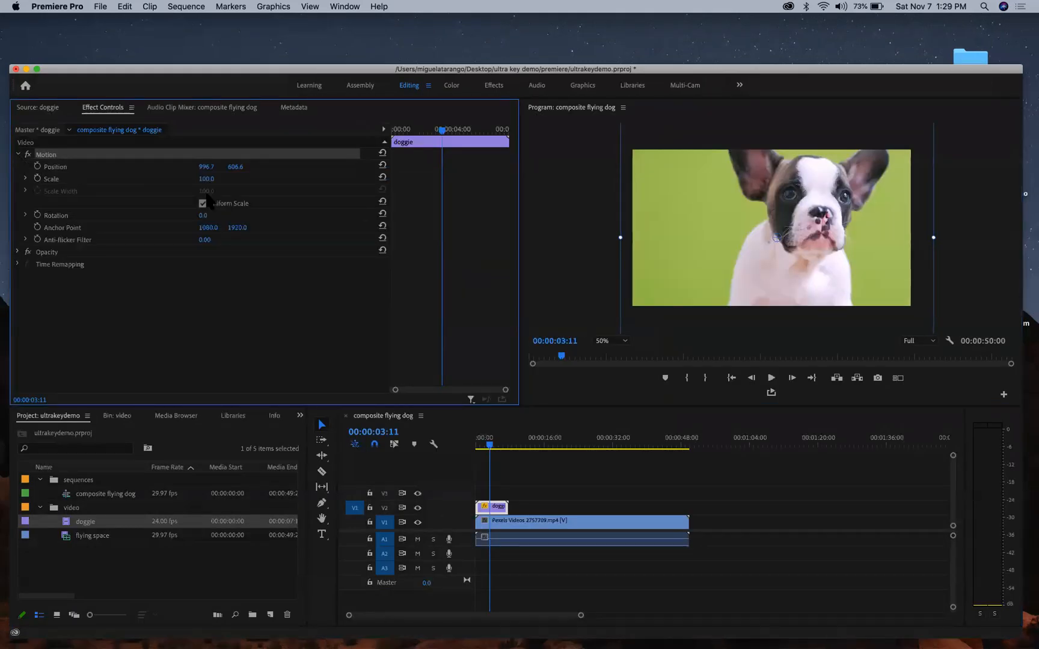
mouse_move(207, 183)
mouse_down()
mouse_move(193, 183)
mouse_move(215, 182)
mouse_up()
drag(775, 211, 727, 265)
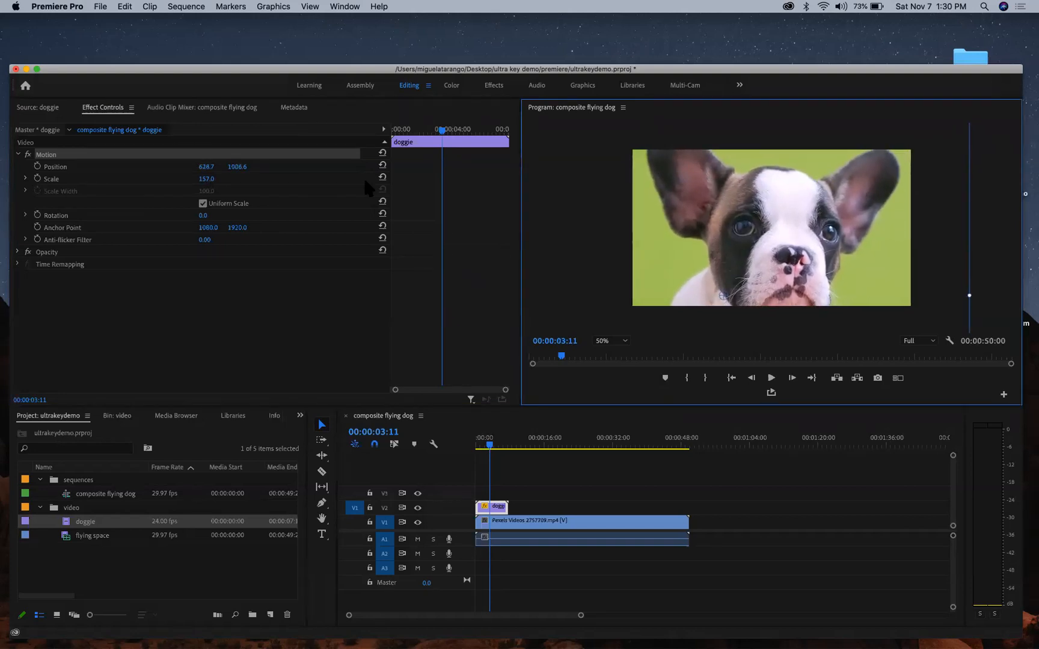
drag(206, 179, 203, 180)
drag(793, 206, 801, 200)
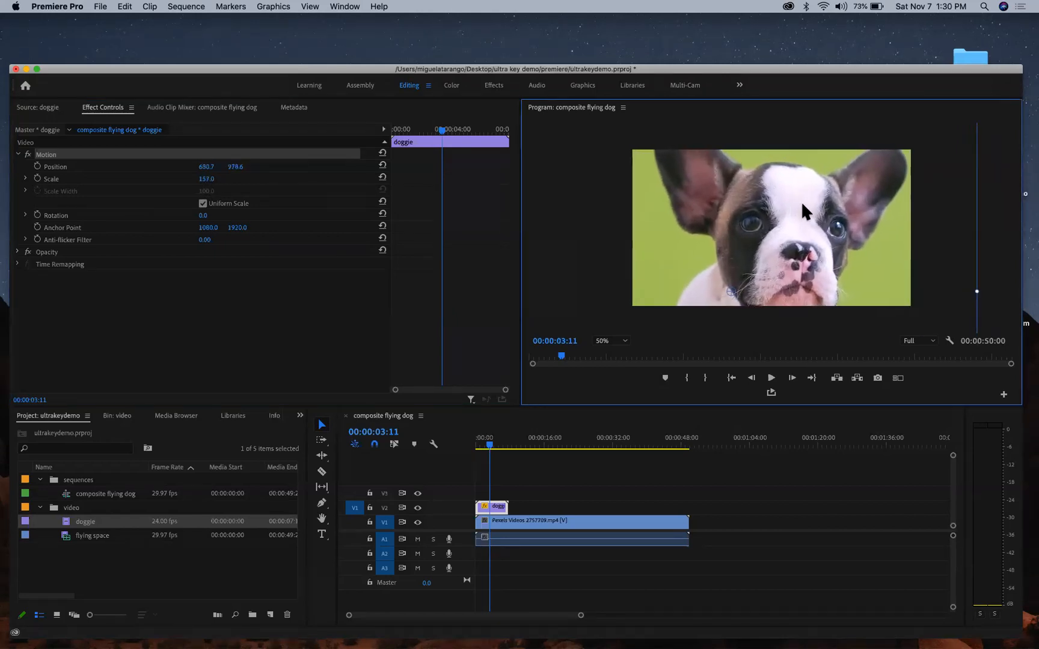
- Enter Scale 100 and move the dog to Position 948.7, 758.6
click(205, 185)
drag(206, 179, 177, 179)
click(215, 178)
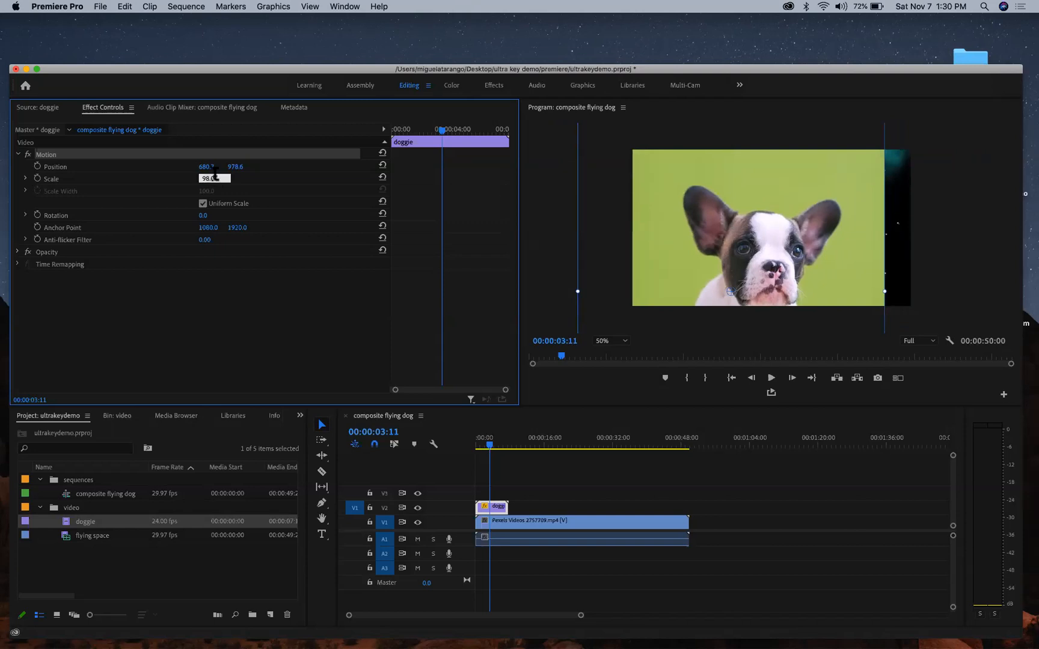
key(Return)
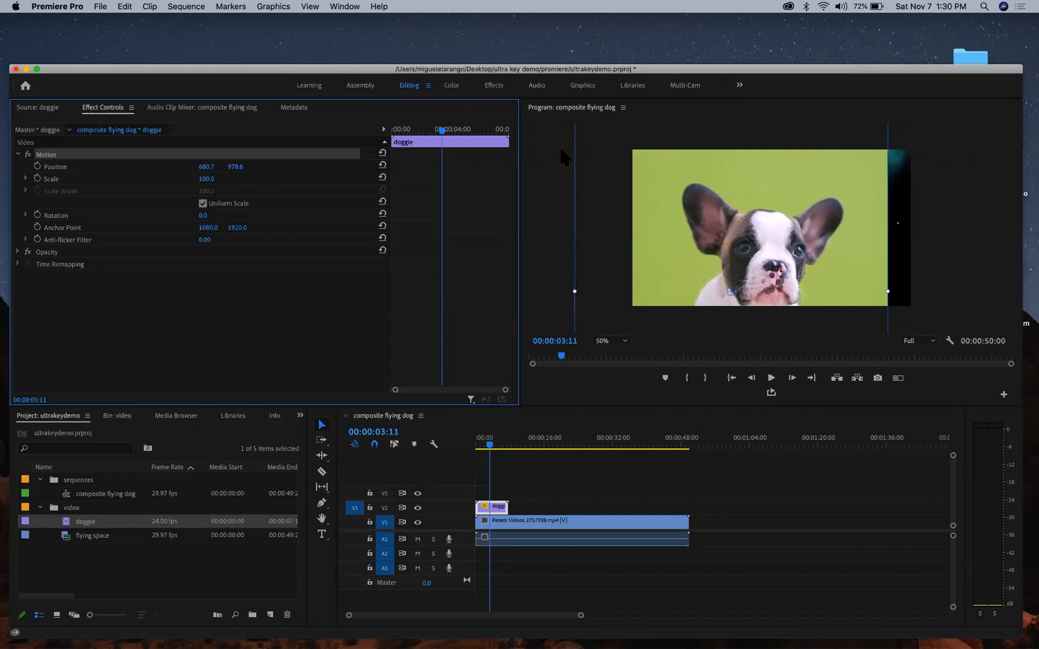
drag(700, 193, 736, 159)
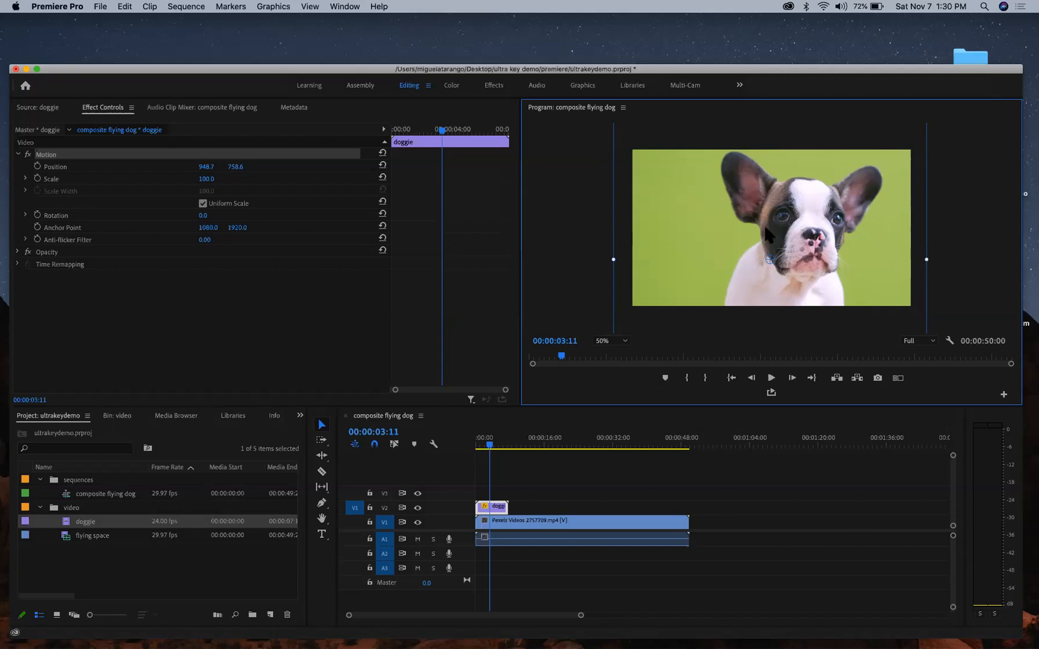
- At 25% program zoom, drag the clip edge to Scale 37.8, then return to Fit and the start
click(608, 341)
click(611, 380)
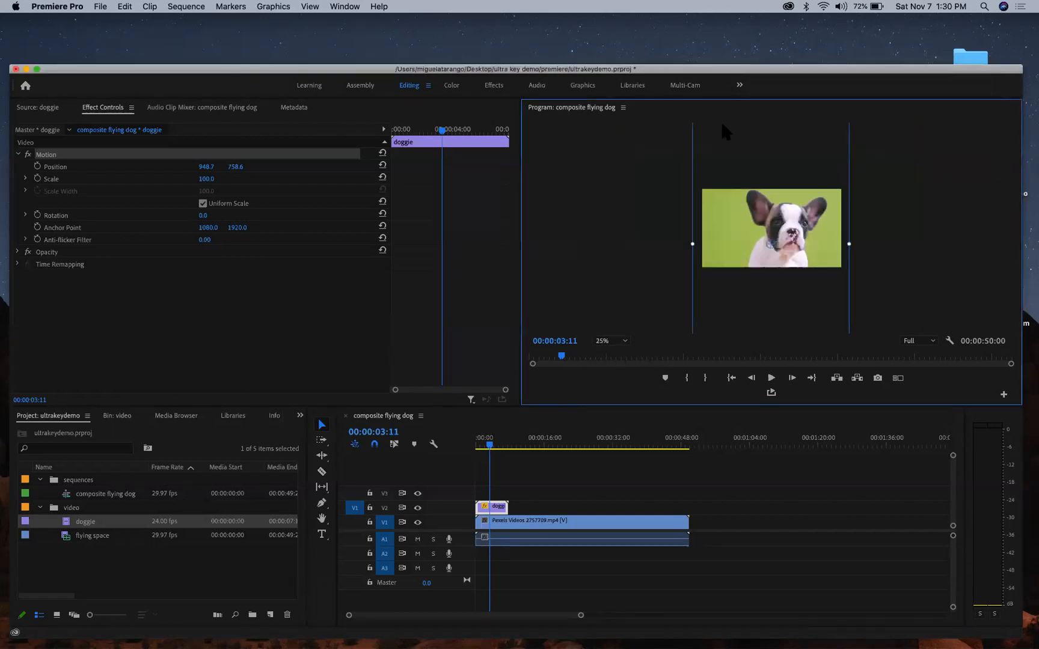
drag(692, 243, 769, 207)
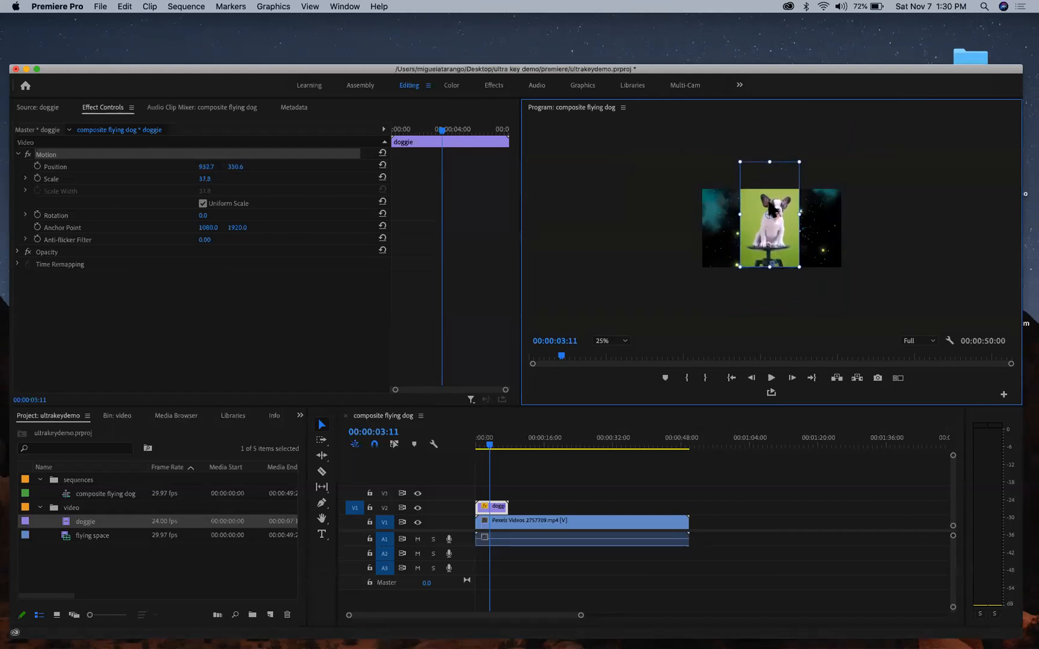
click(623, 342)
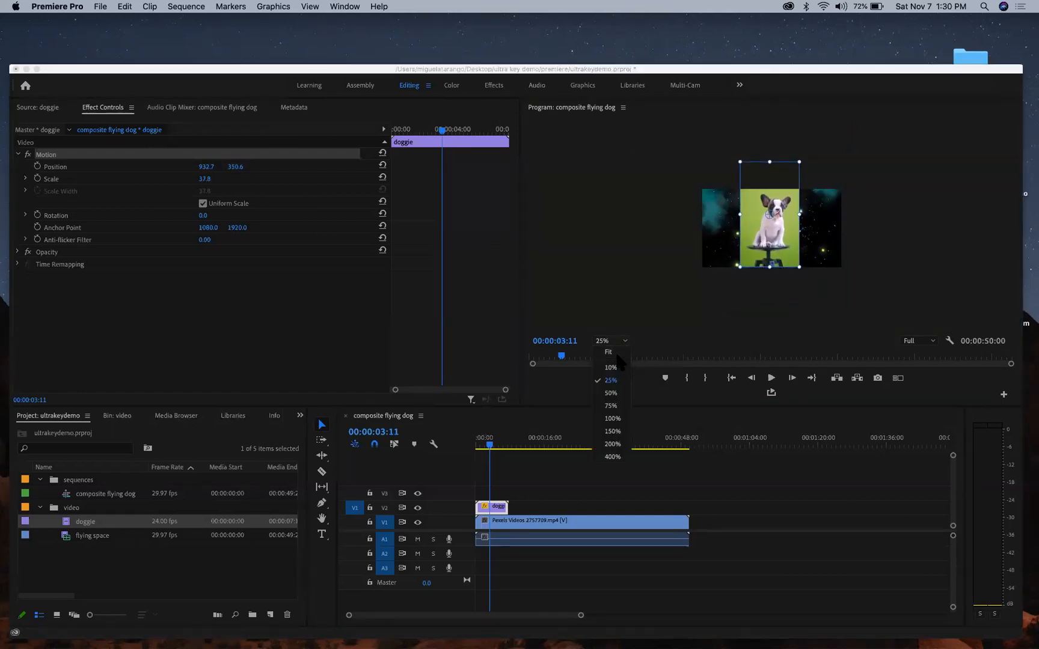
click(617, 348)
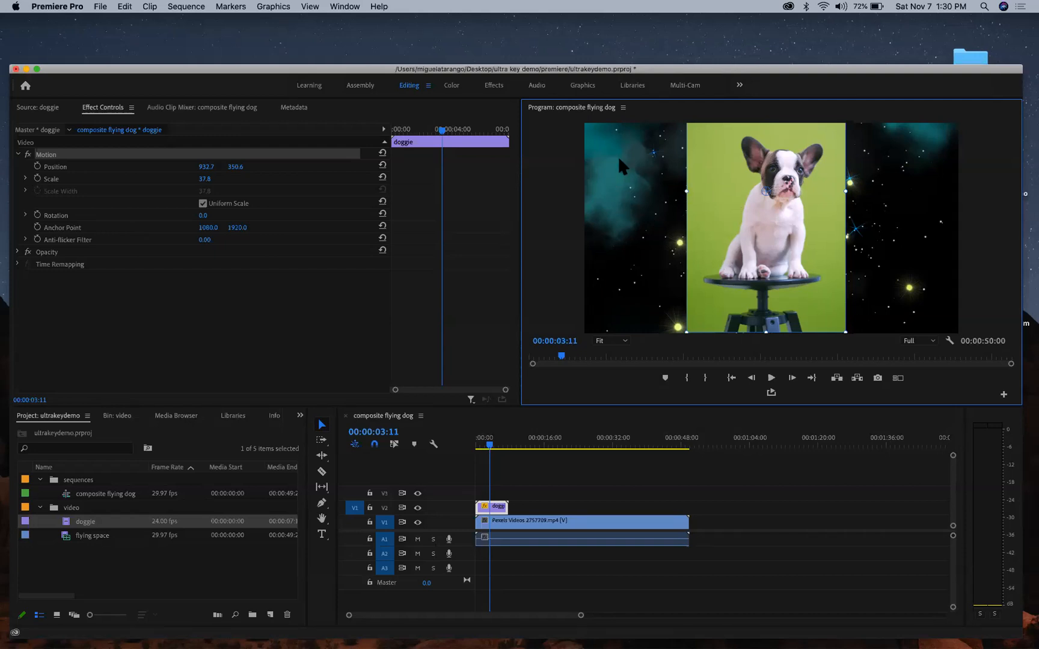
drag(490, 445, 457, 445)
key(Home)
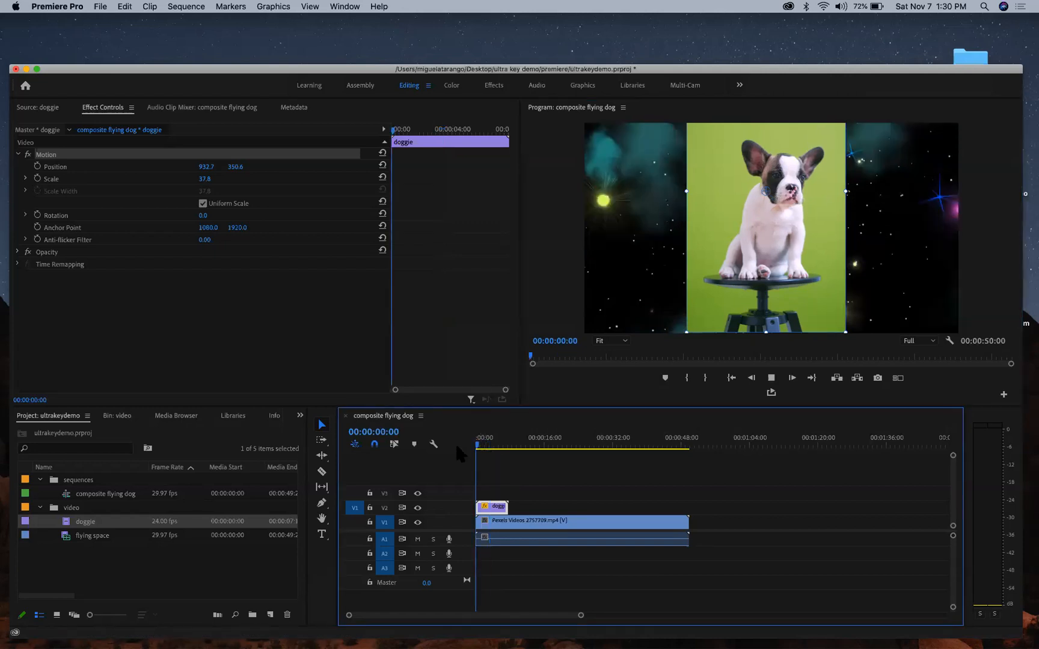
- Play the composite briefly and bring the playhead back toward the start
key(space)
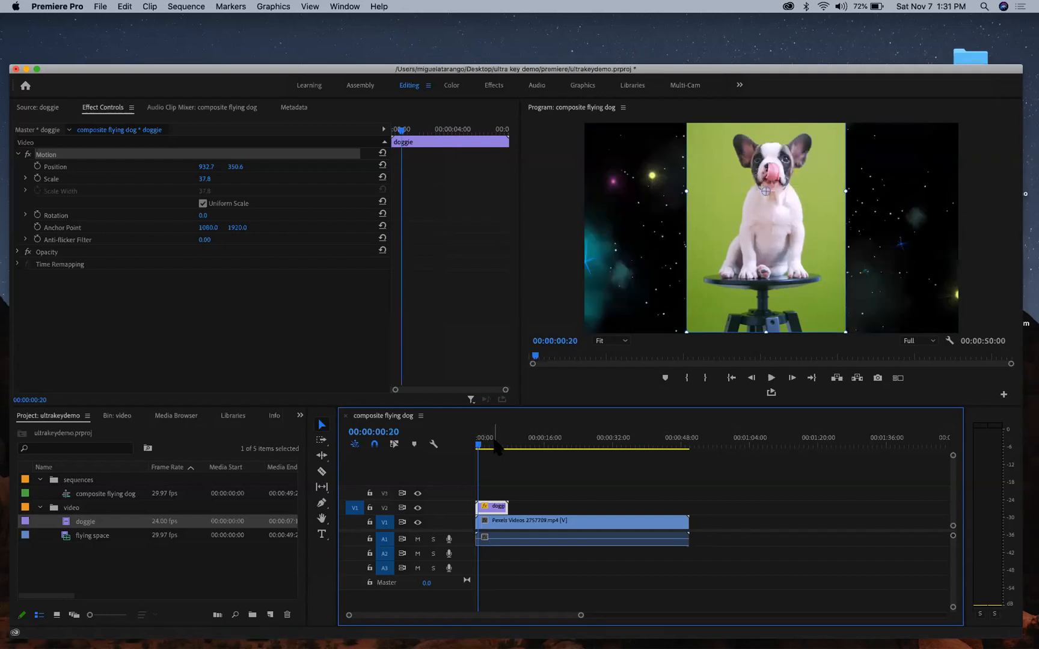
key(space)
drag(480, 446, 459, 447)
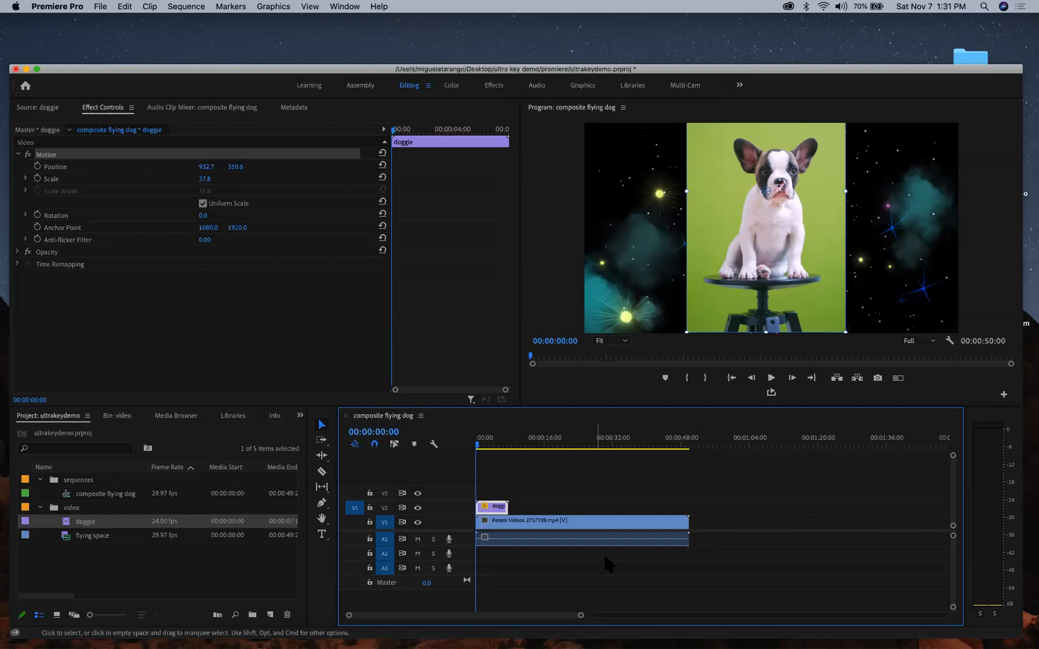
- Set Program playback resolution to 1/4, play the composite through, and return to the start
click(919, 343)
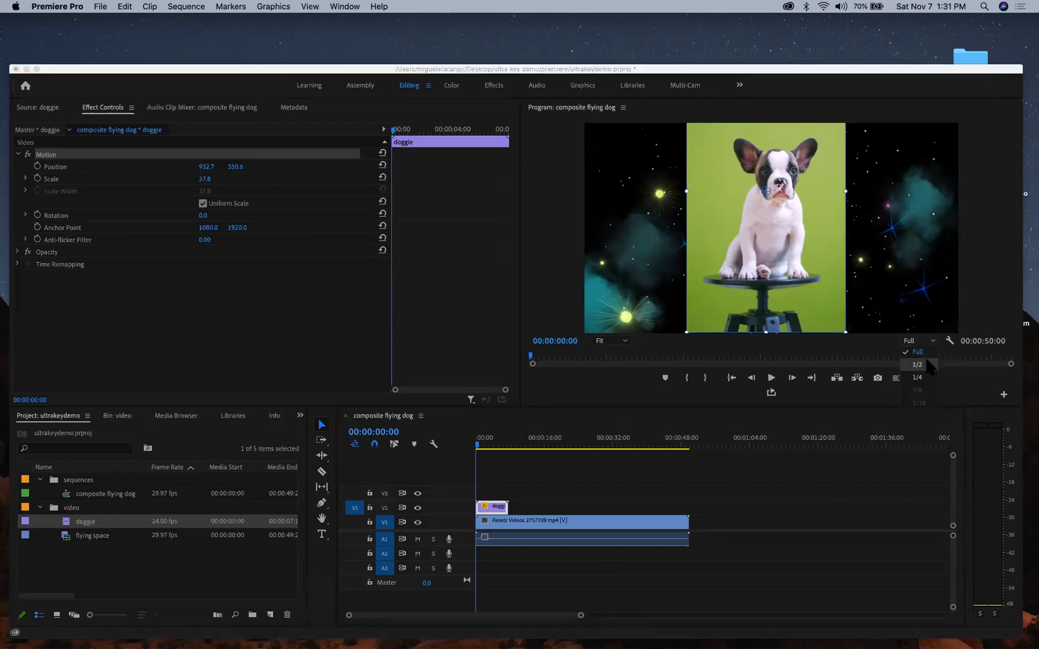
click(920, 371)
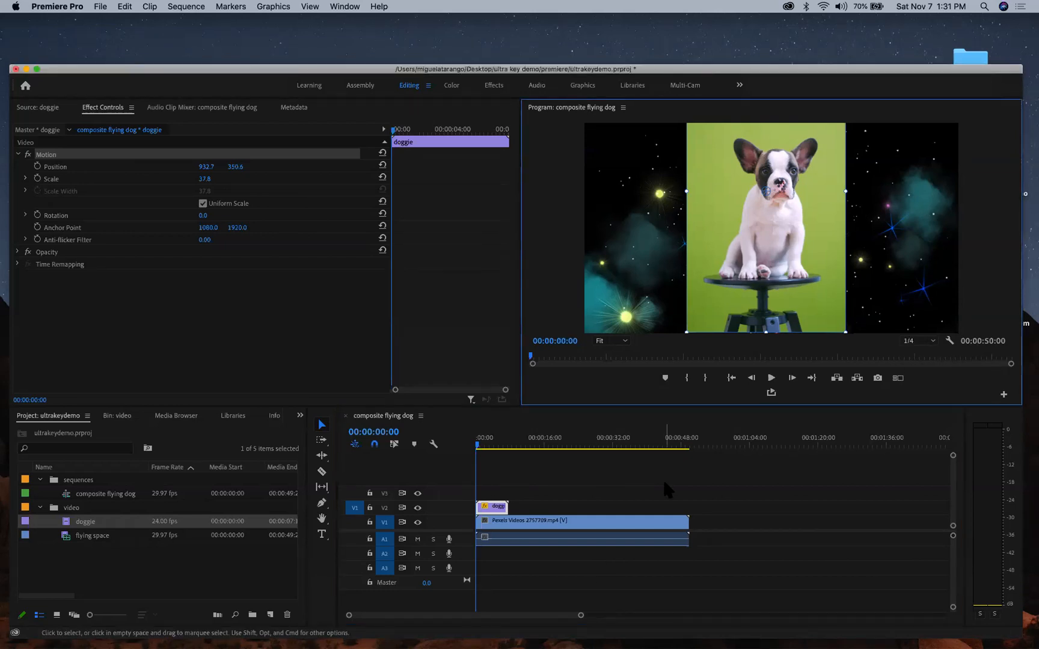
key(space)
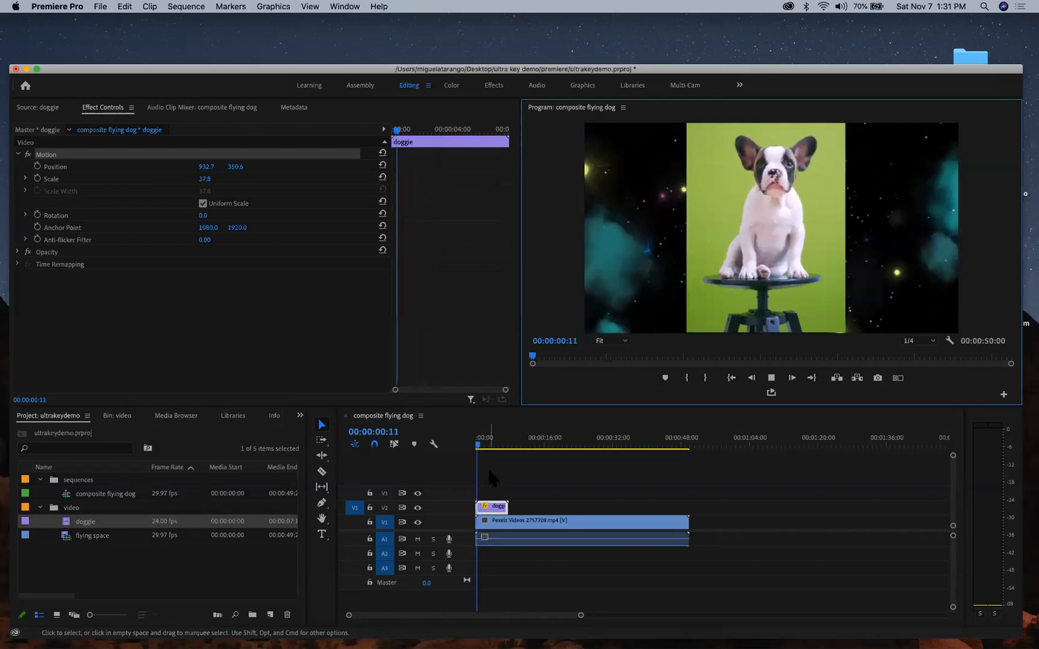
key(space)
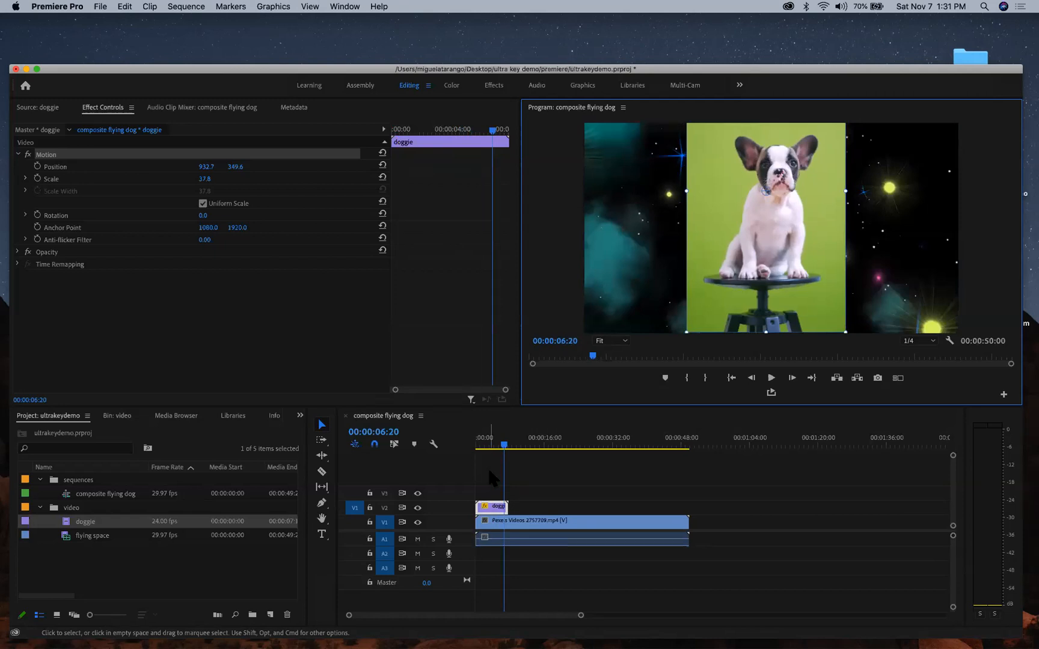
click(499, 445)
key(Home)
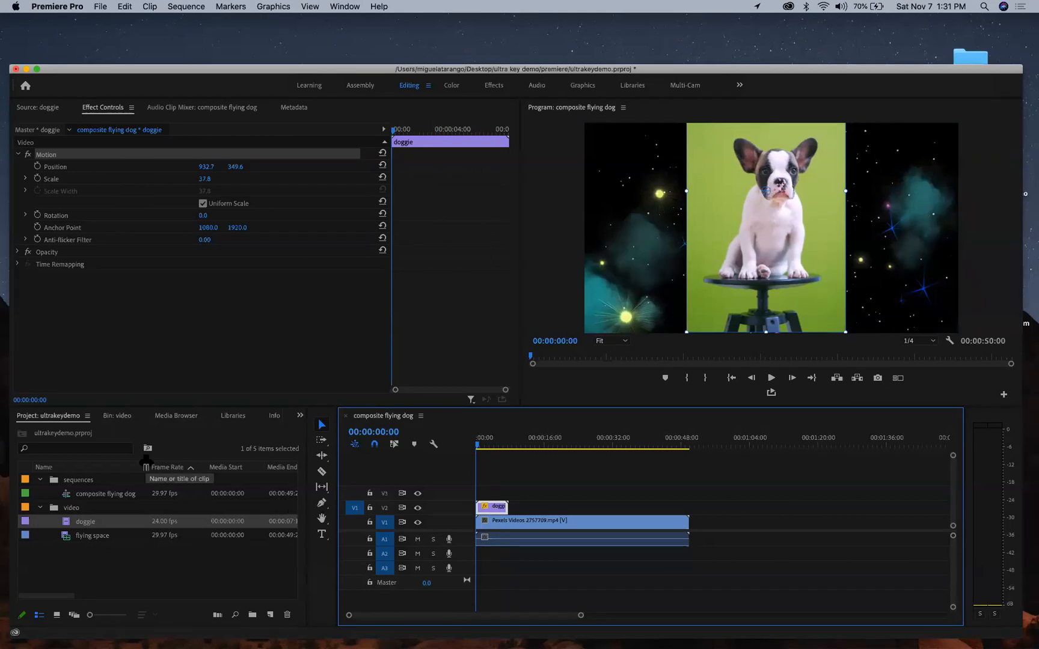
- Bring up the Effects panel, search for 'ultra', then clear the search field
click(102, 111)
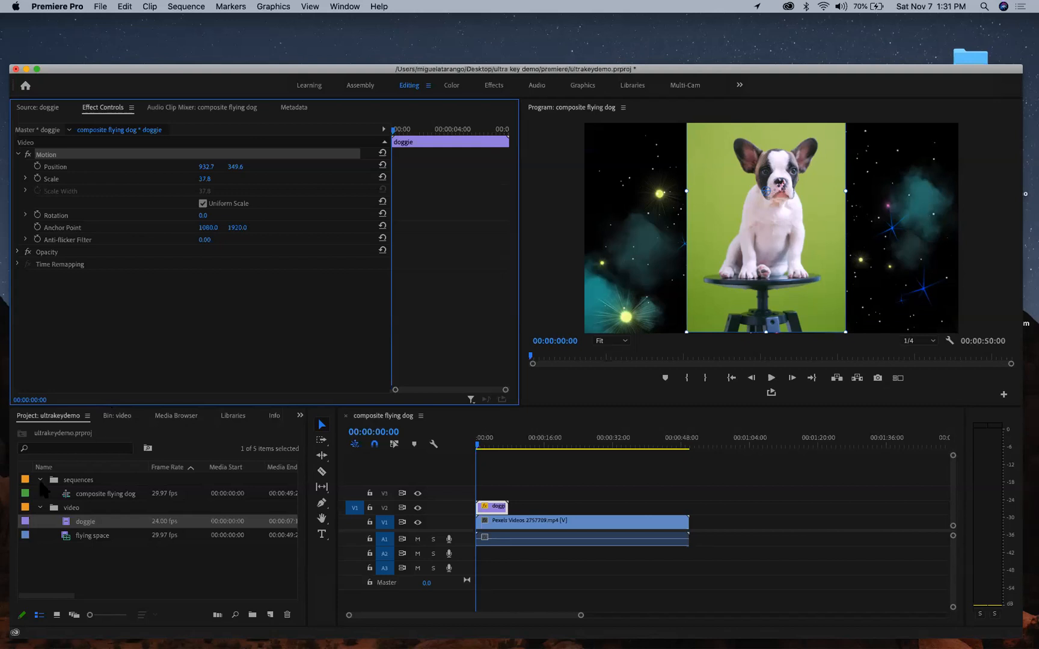
click(301, 415)
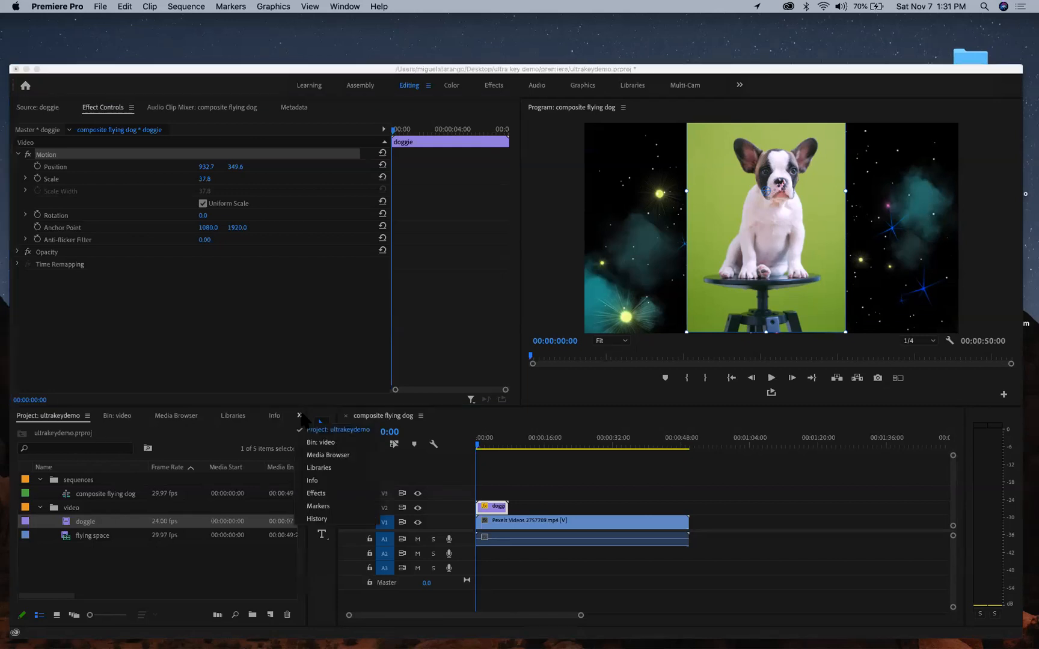
click(324, 492)
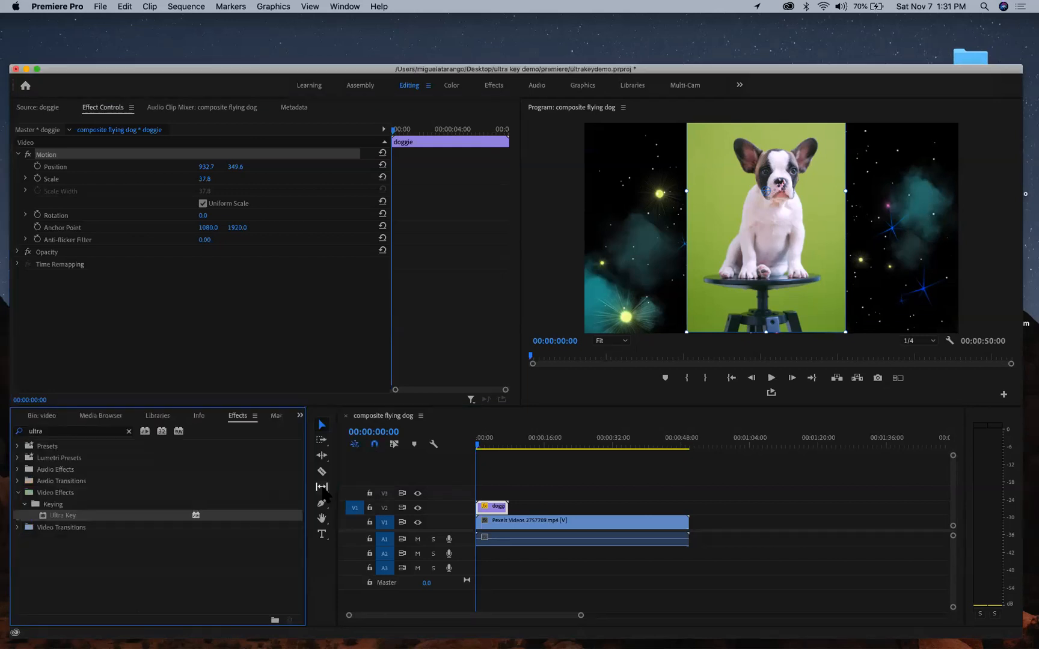
click(92, 431)
key(BackSpace)
key(BackSpace)
key(BackSpace)
key(BackSpace)
key(BackSpace)
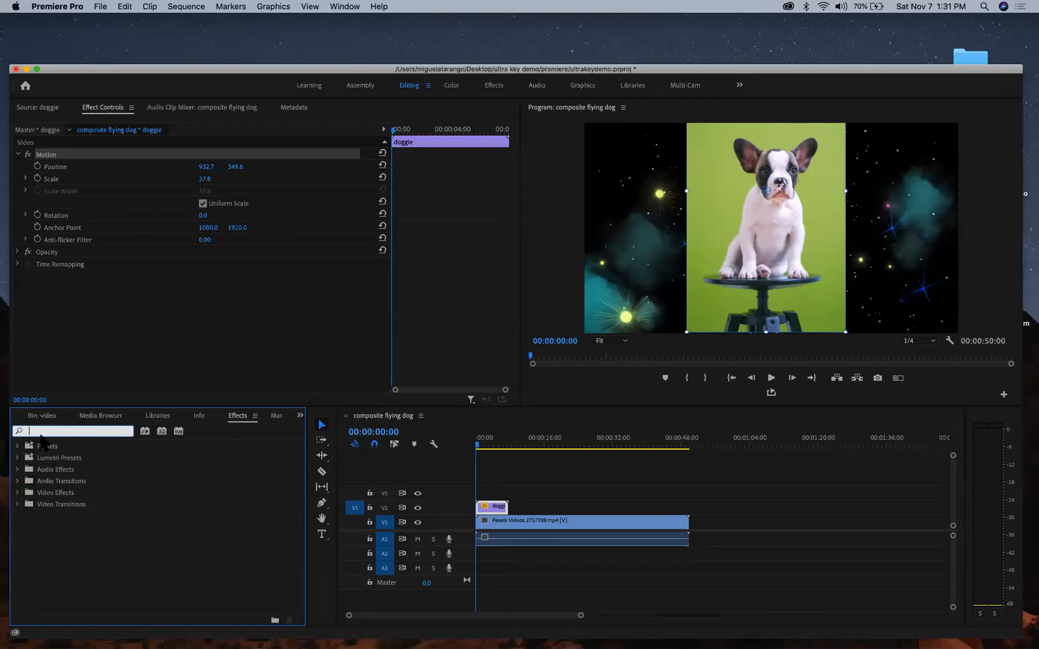
text(ultra)
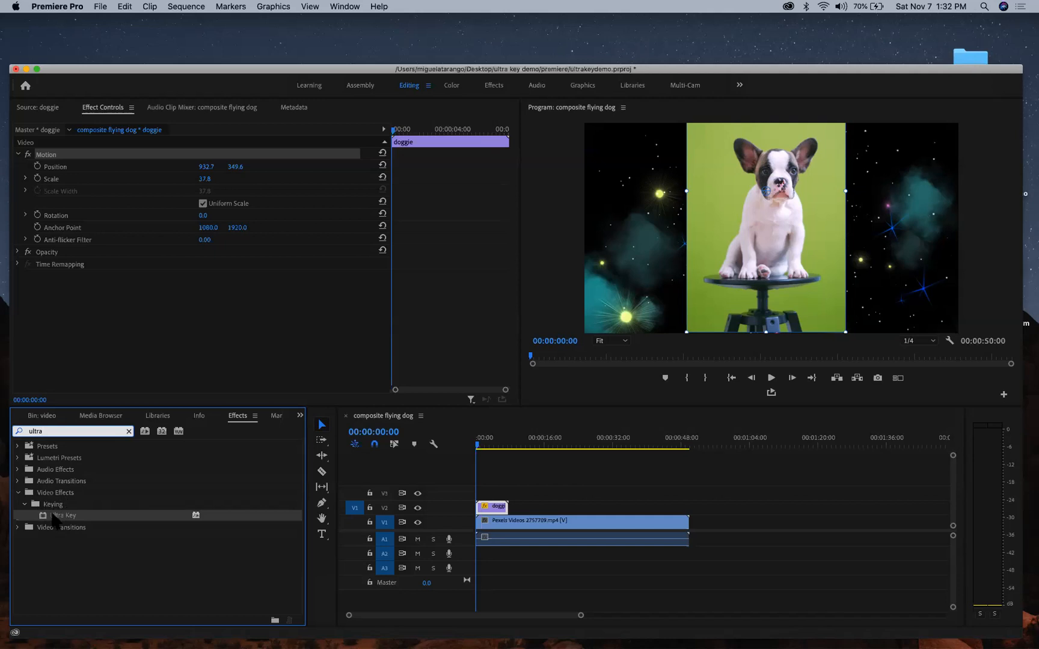
click(129, 431)
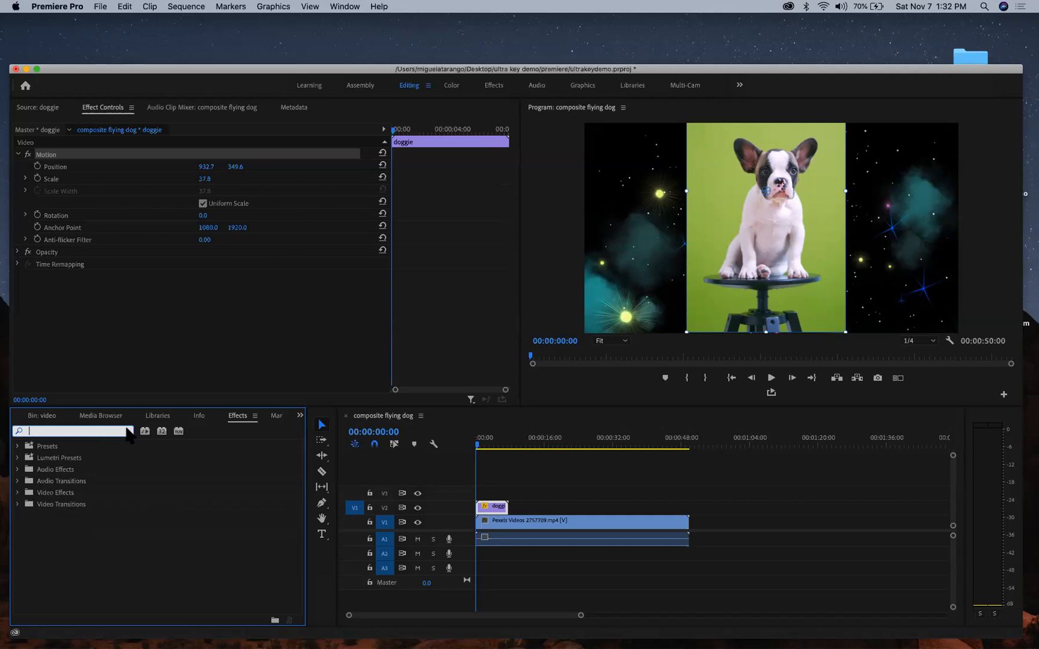
- Drag Ultra Key from Video Effects > Keying onto the doggie clip on V2
click(18, 493)
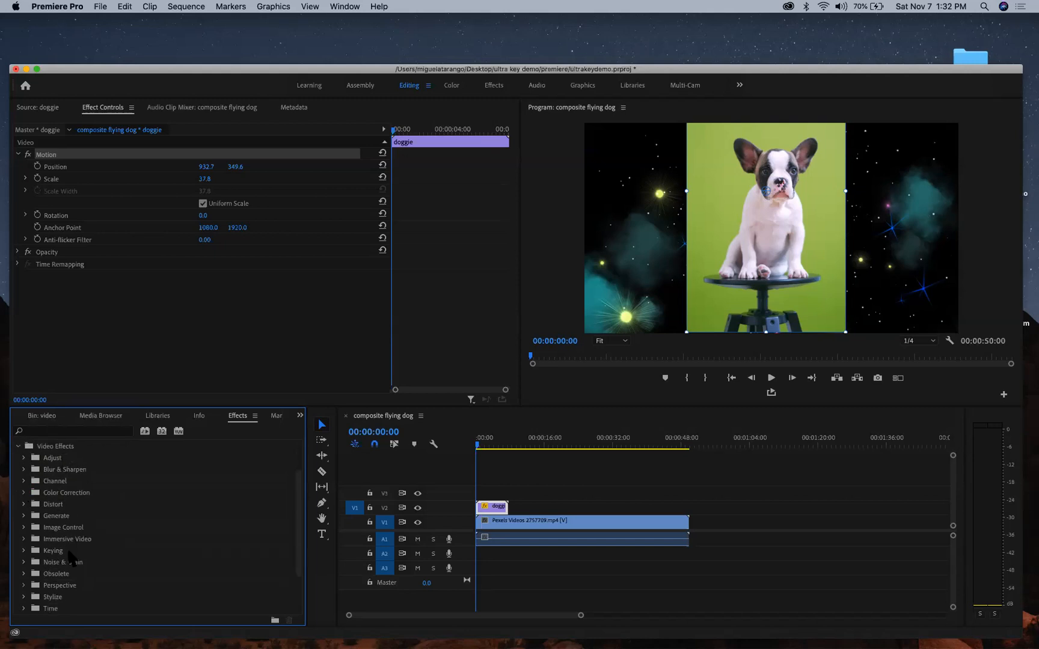
click(24, 551)
scroll(124, 520, down, 3)
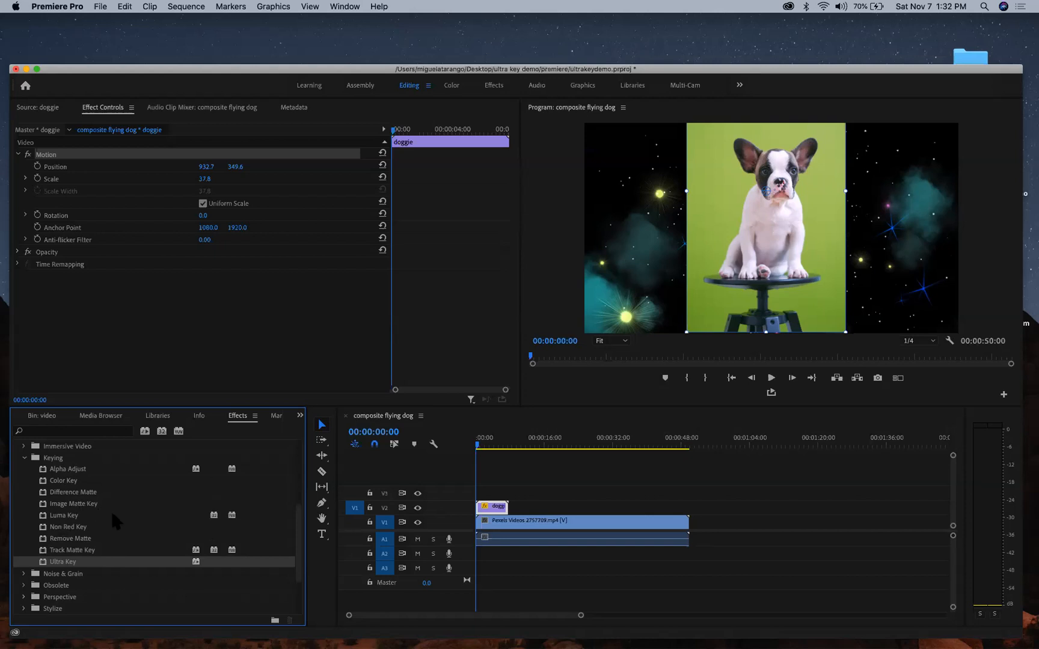
scroll(93, 513, up, 1)
scroll(93, 512, down, 1)
drag(42, 562, 495, 508)
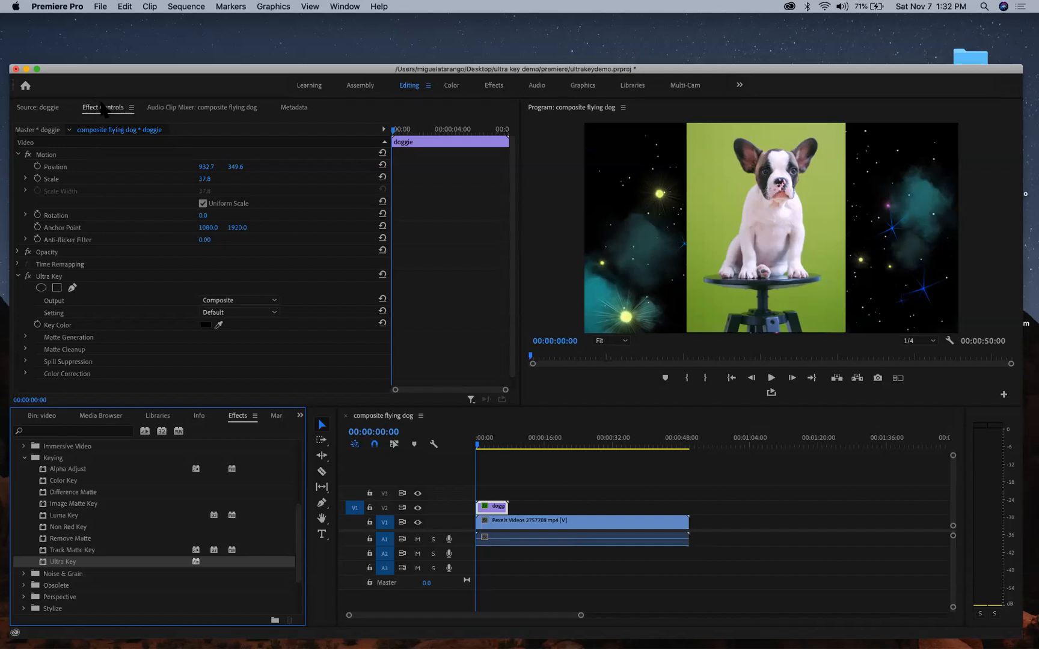
- Collapse the Motion settings and play the sequence, stopping near the doggie clip's end
click(18, 155)
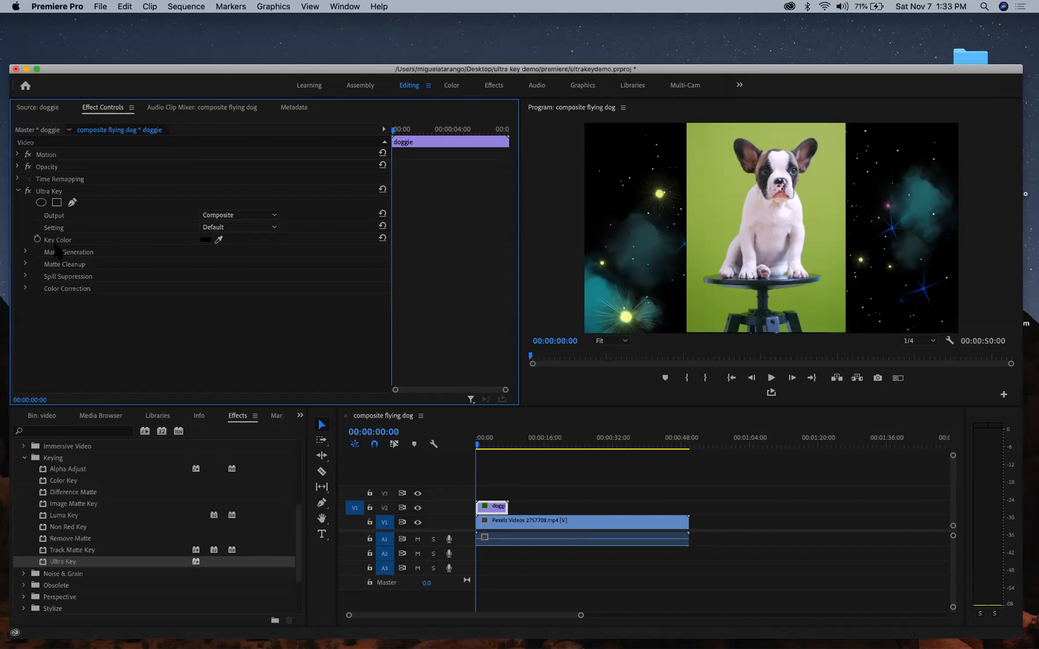
click(217, 240)
key(space)
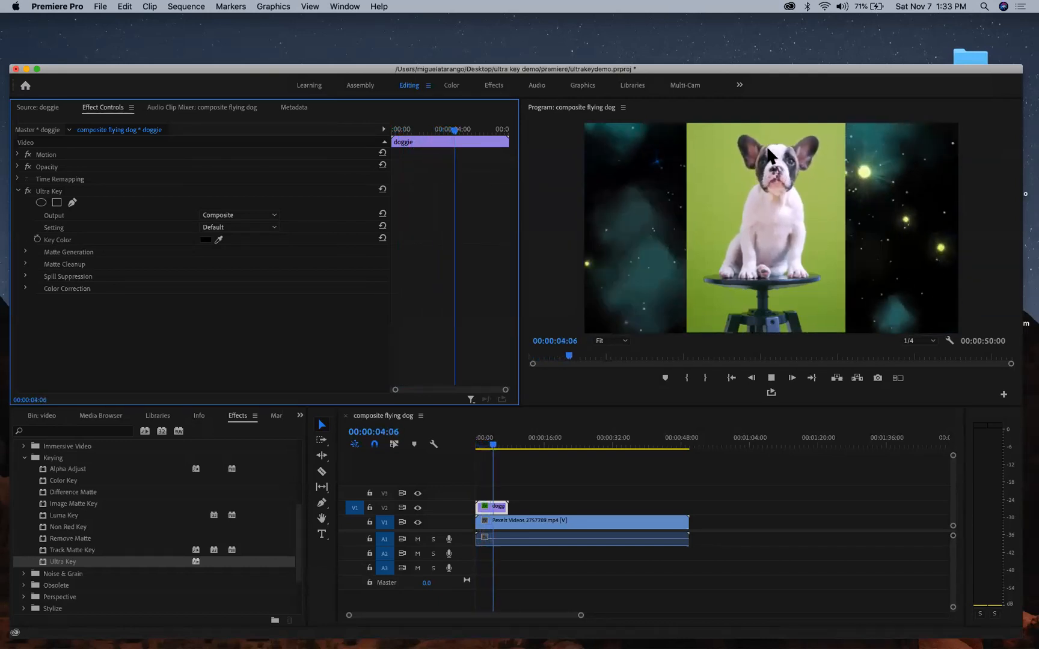
key(space)
key(space)
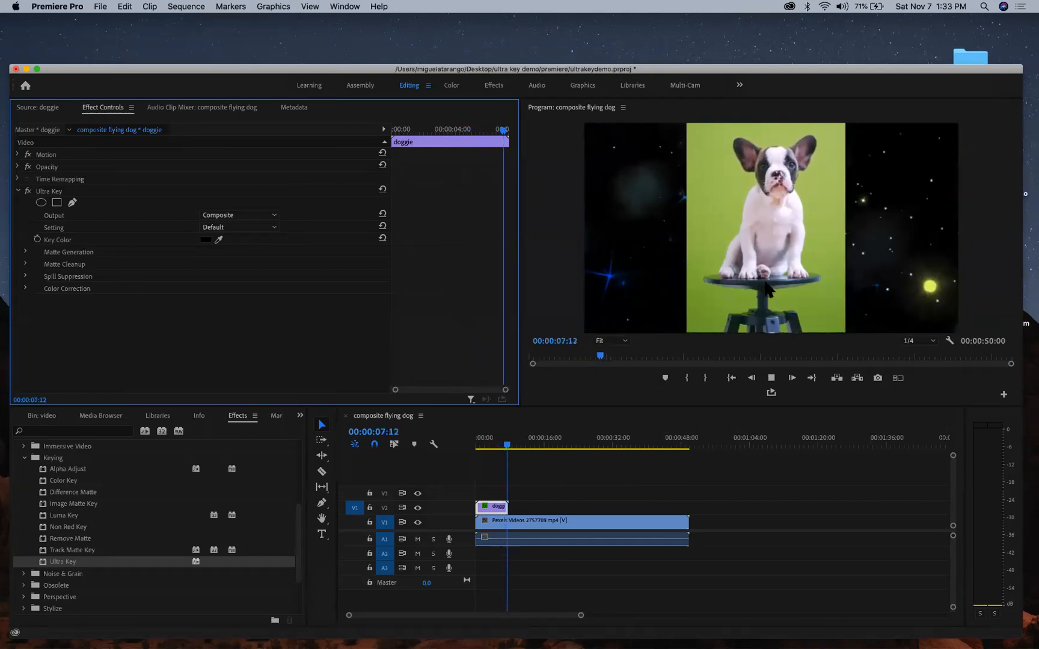
key(space)
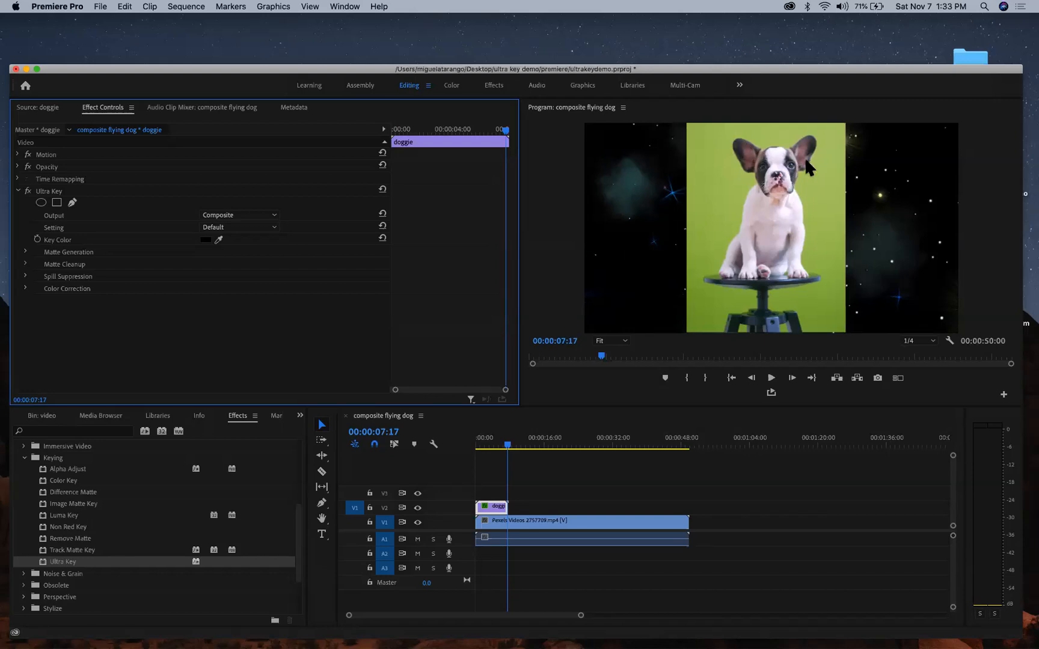
- Sample the green backdrop in the Program monitor as Ultra Key's key colour
click(219, 240)
click(219, 240)
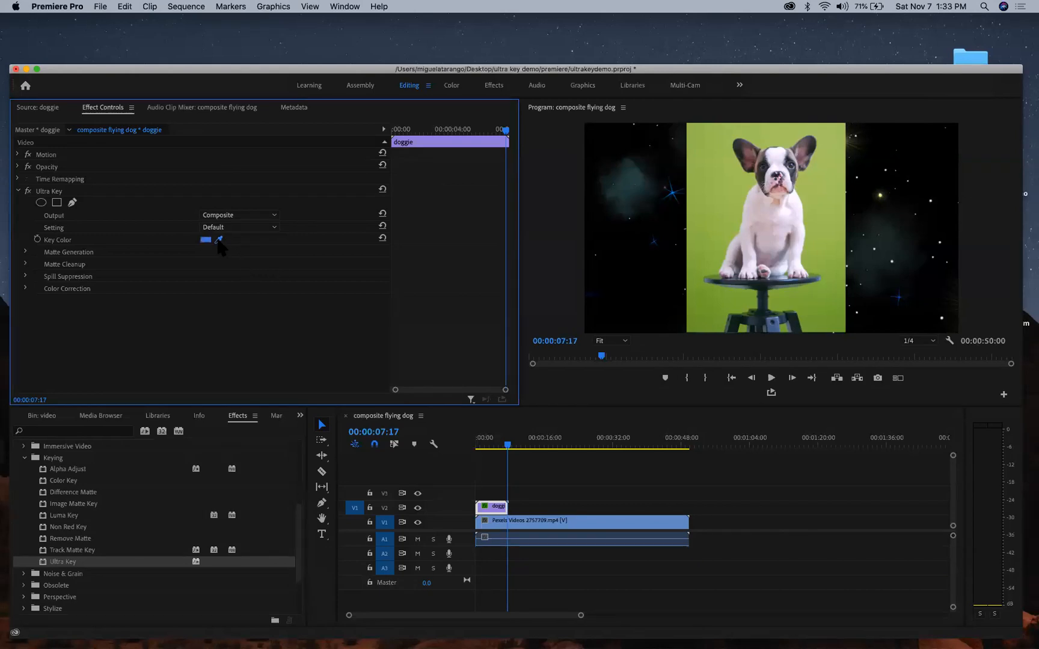
click(725, 183)
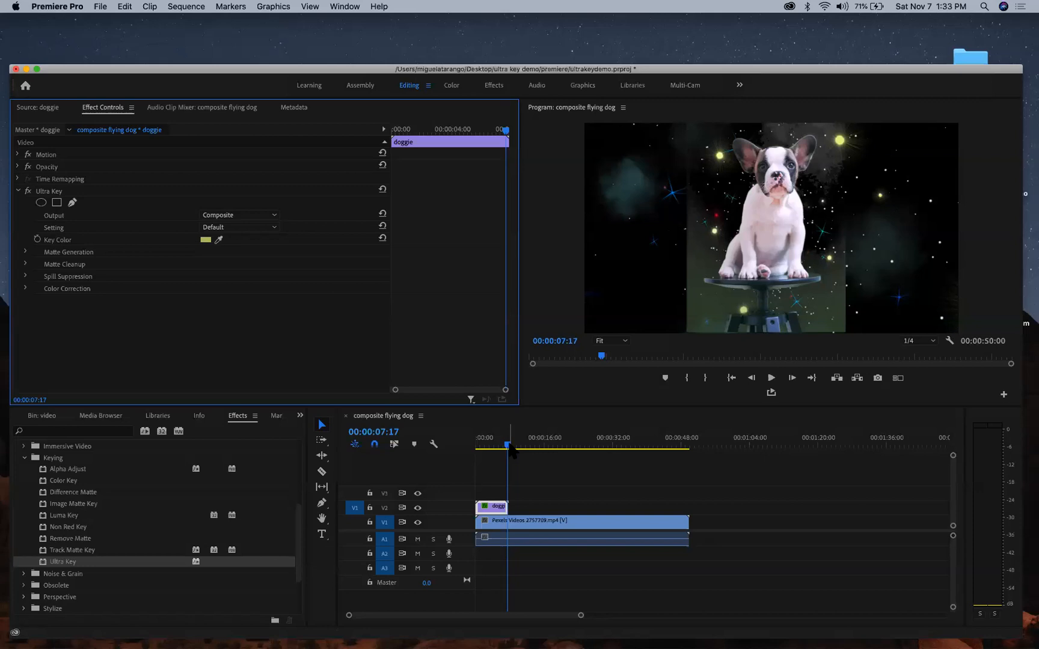
- Mark an out point, move the playhead to 00:00:07:10, and play back the marked range
key(o)
drag(509, 445, 507, 445)
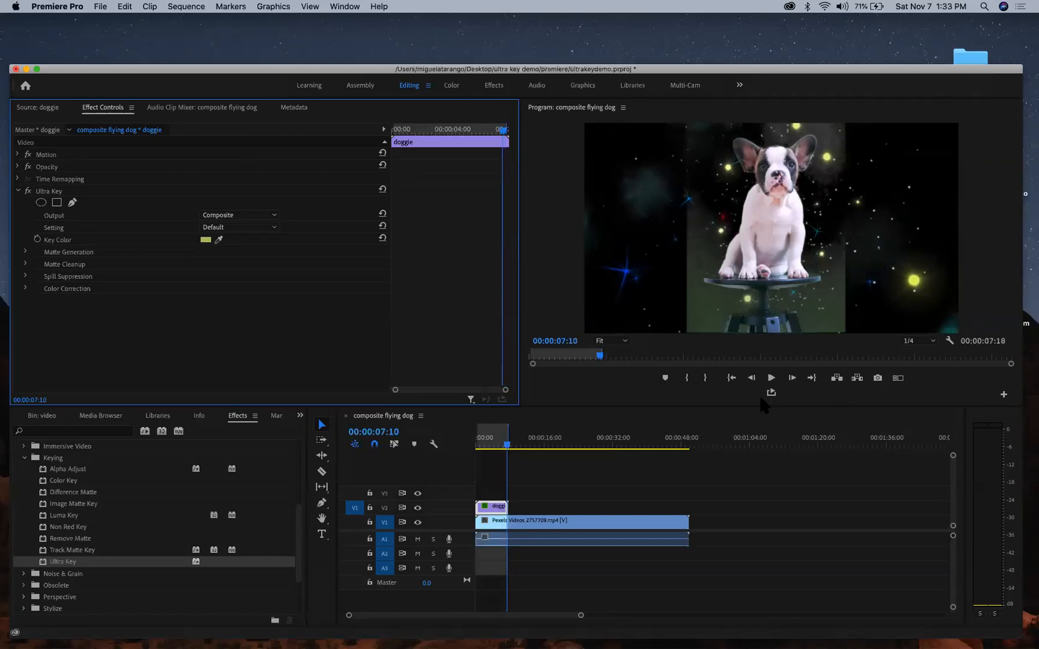
click(773, 388)
click(772, 378)
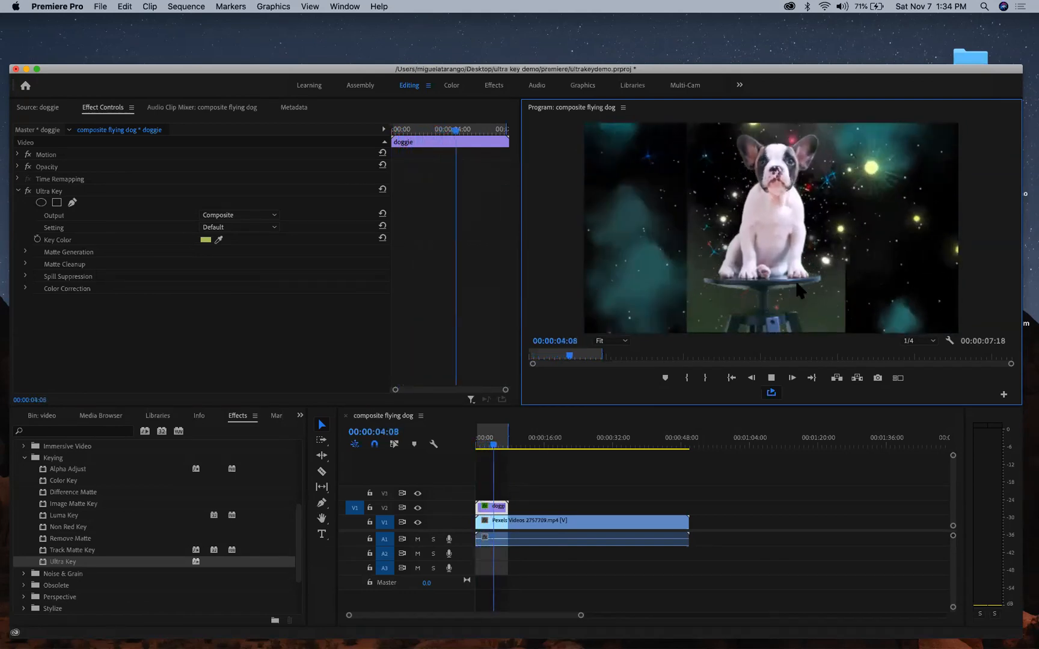
key(space)
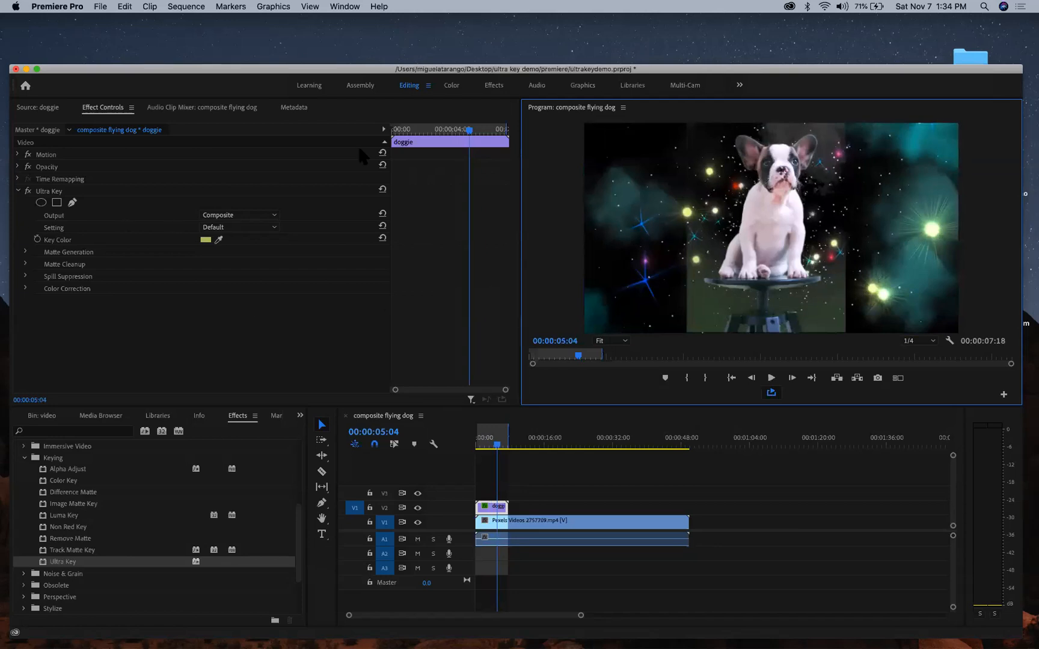
- Switch Ultra Key Output to Alpha Channel, peek at Matte Generation, and open the Setting presets
click(241, 214)
click(244, 237)
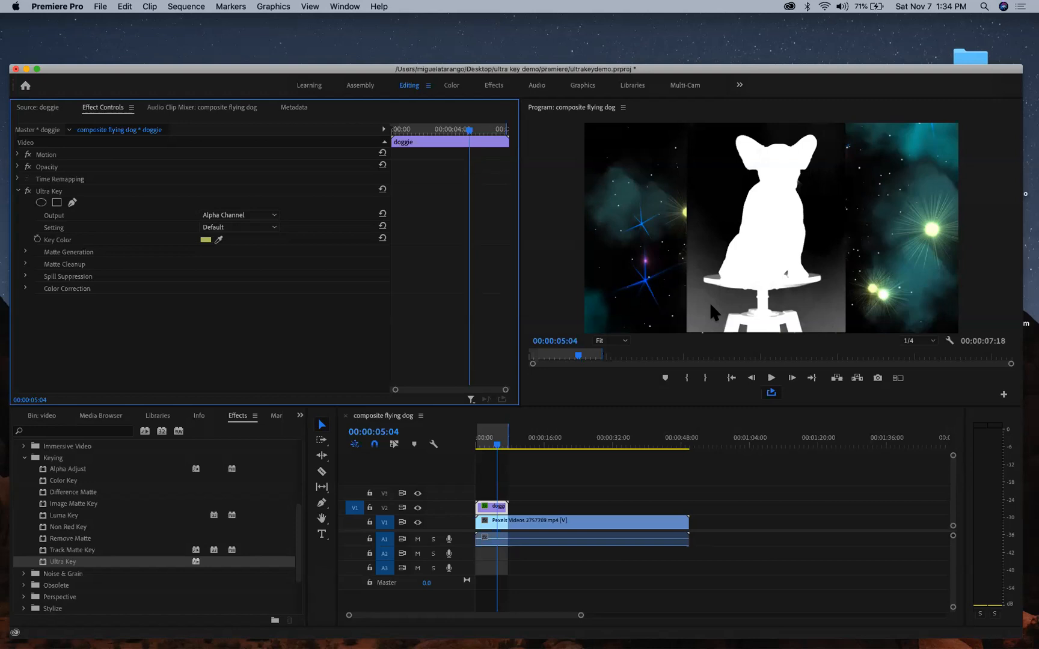
click(25, 252)
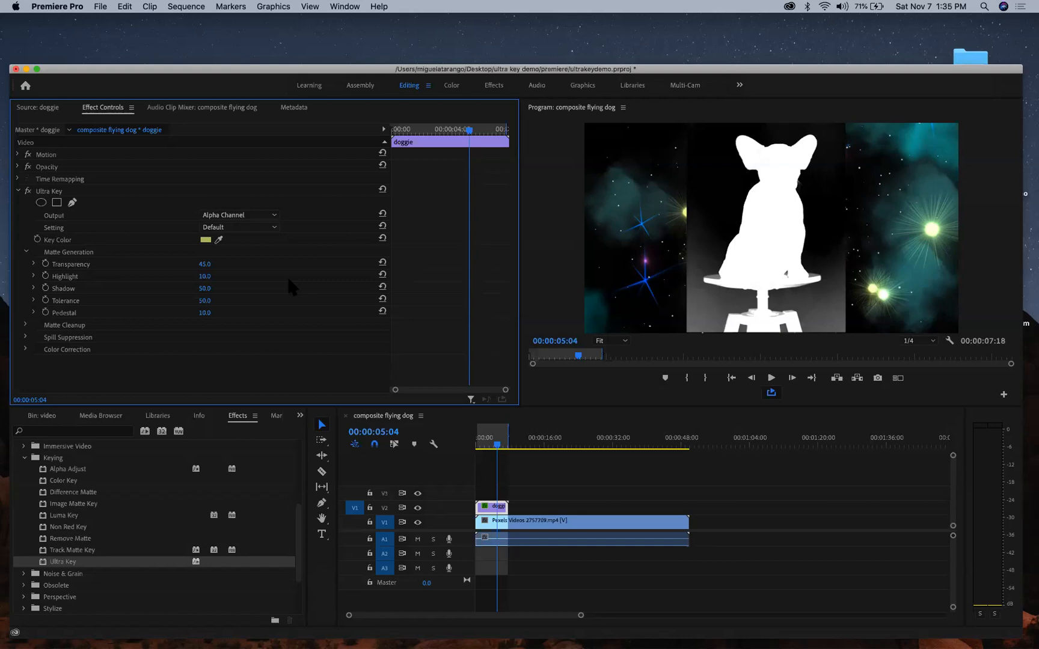
click(26, 251)
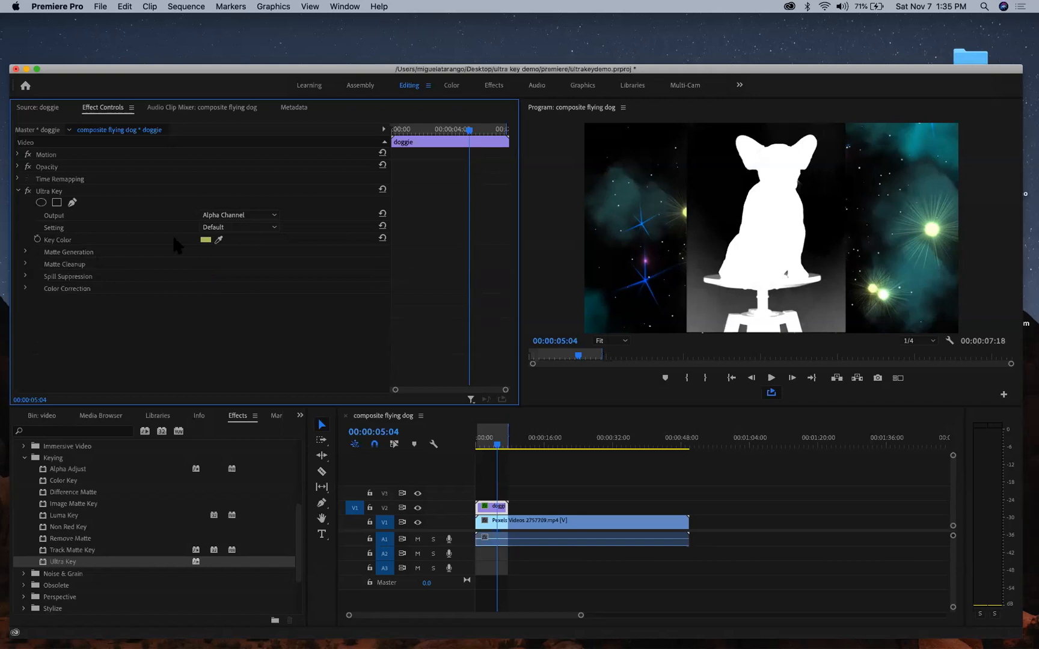
click(273, 229)
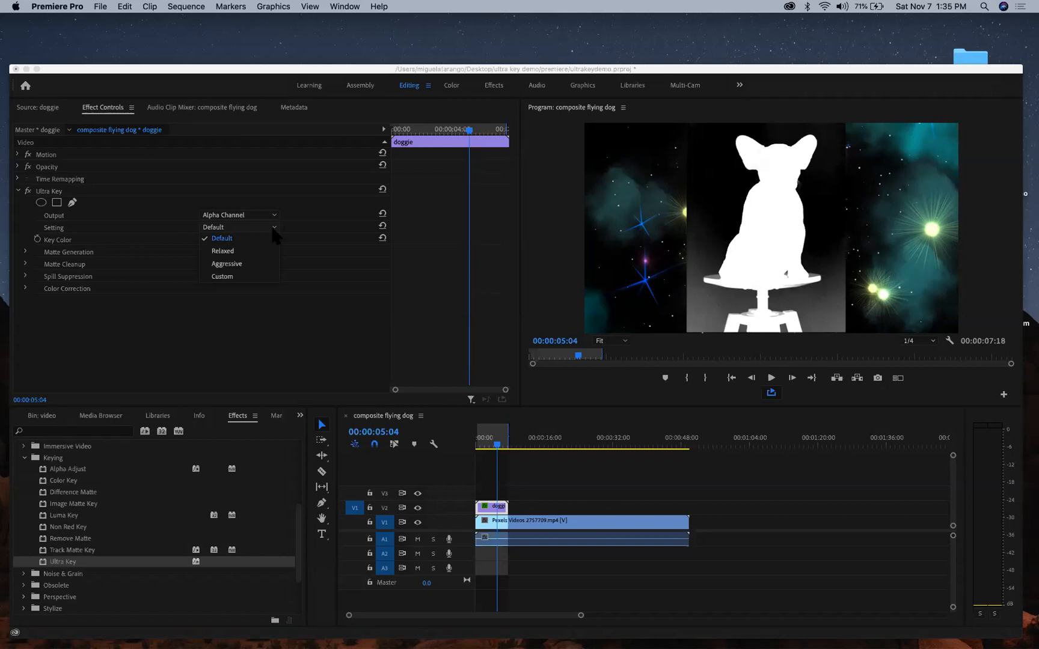
- Try the Relaxed and Aggressive Ultra Key presets, returning to Default after each
click(260, 251)
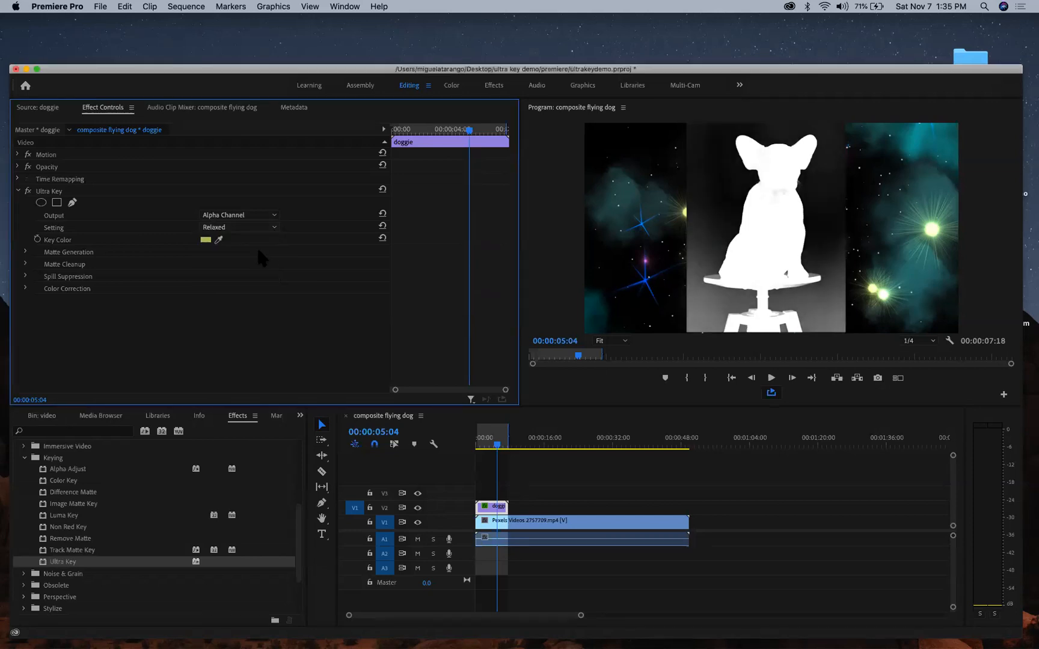
click(265, 227)
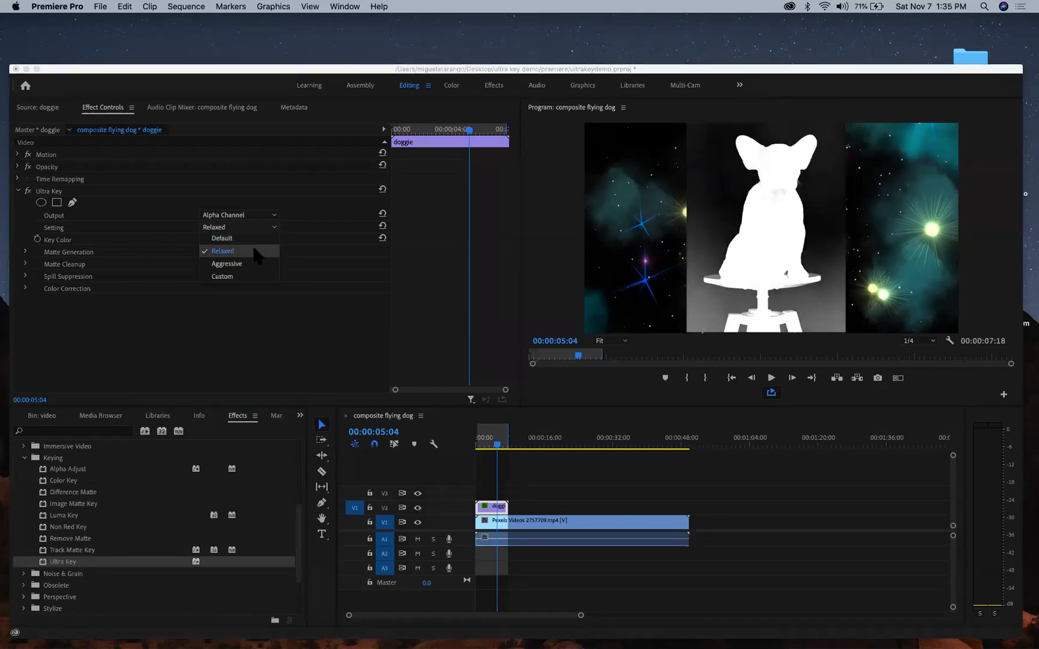
click(260, 249)
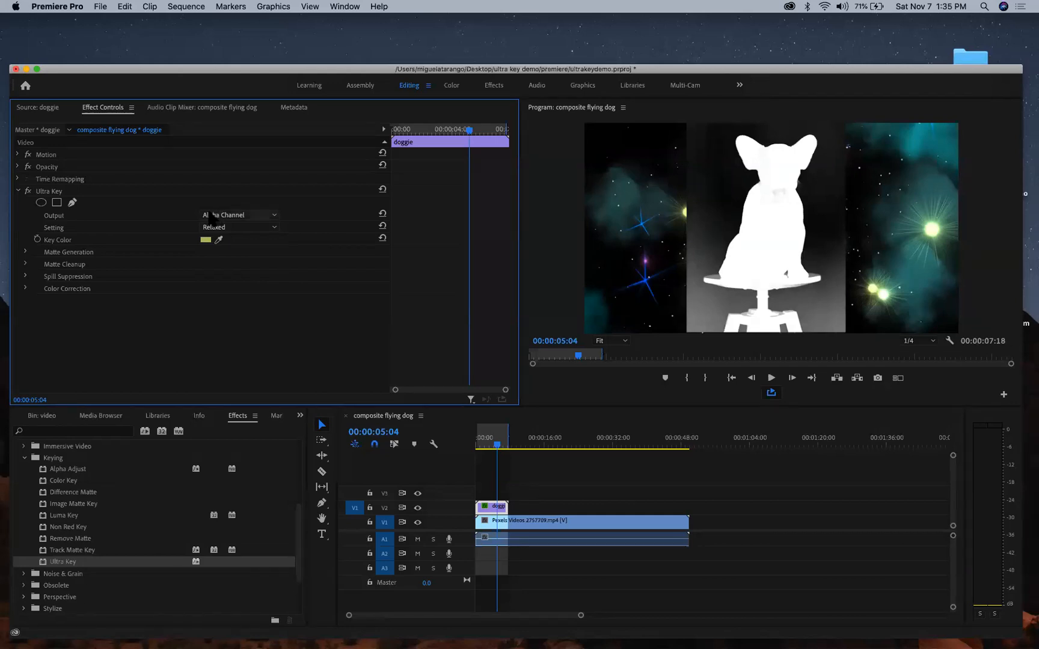
click(238, 226)
click(237, 238)
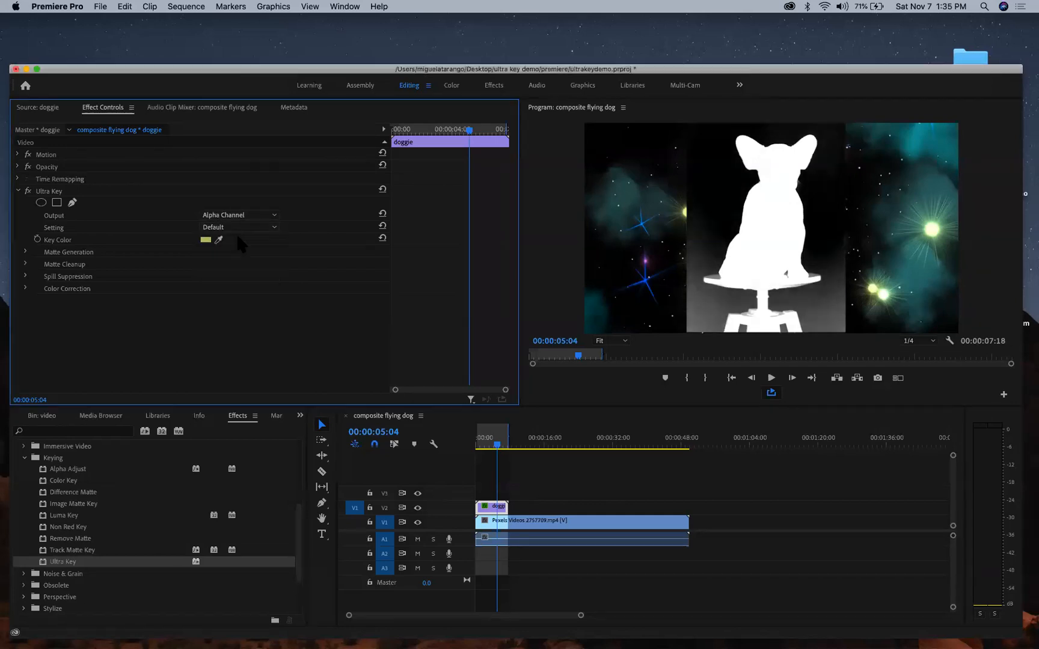
click(249, 226)
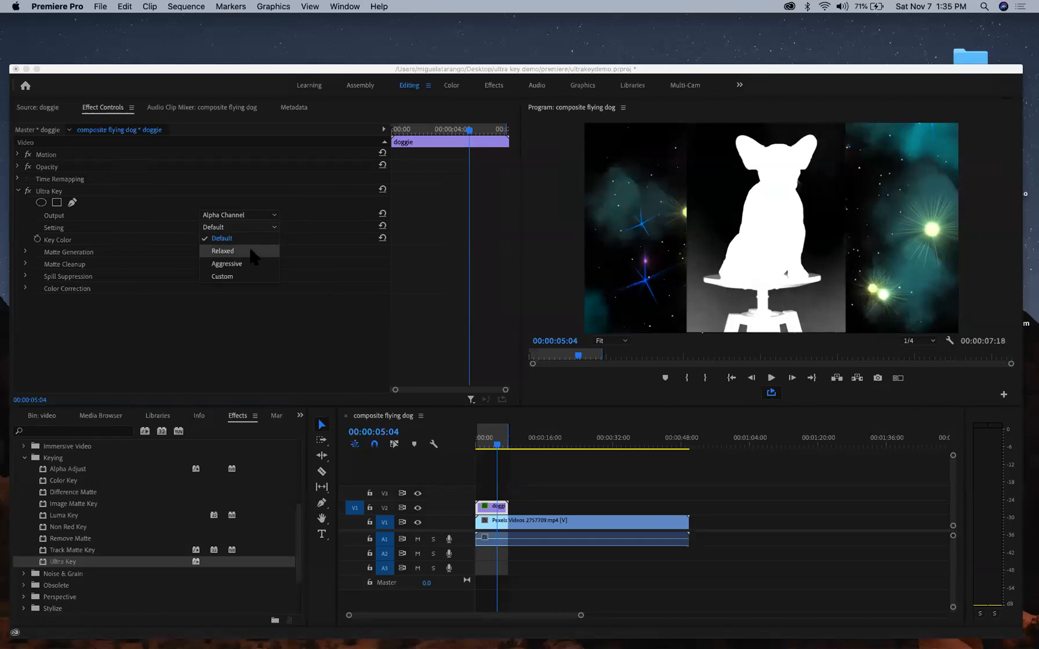
click(251, 264)
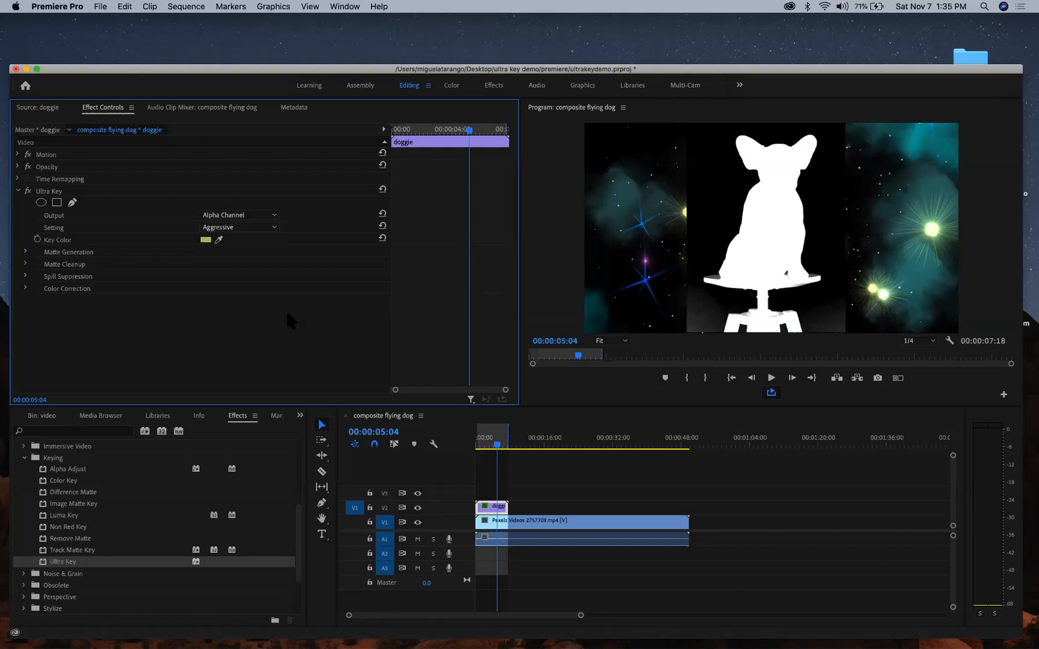
click(259, 225)
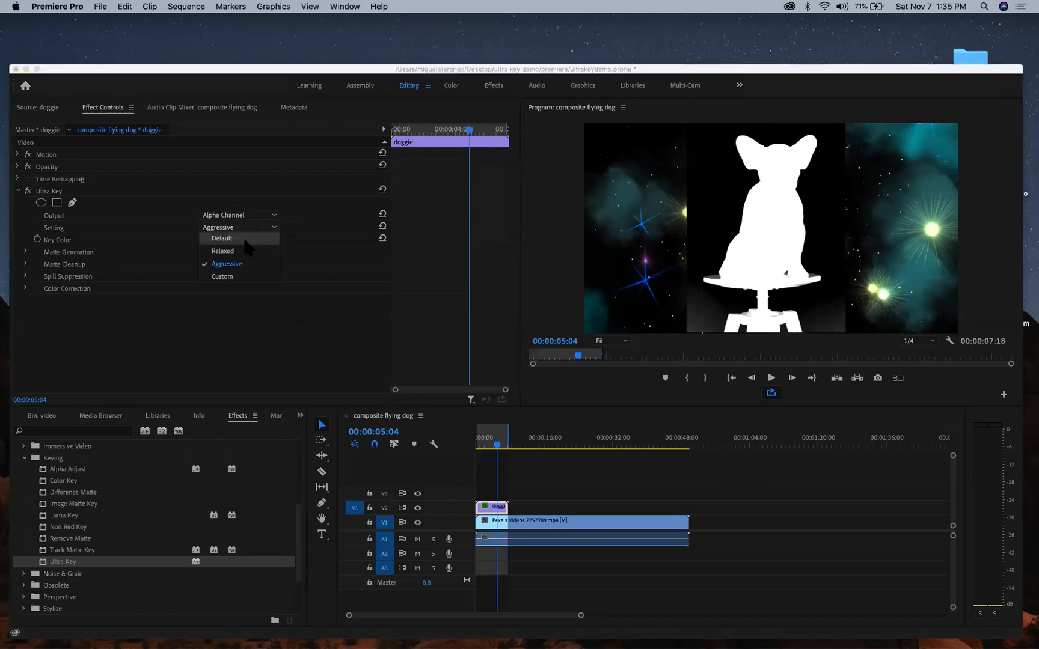
click(243, 241)
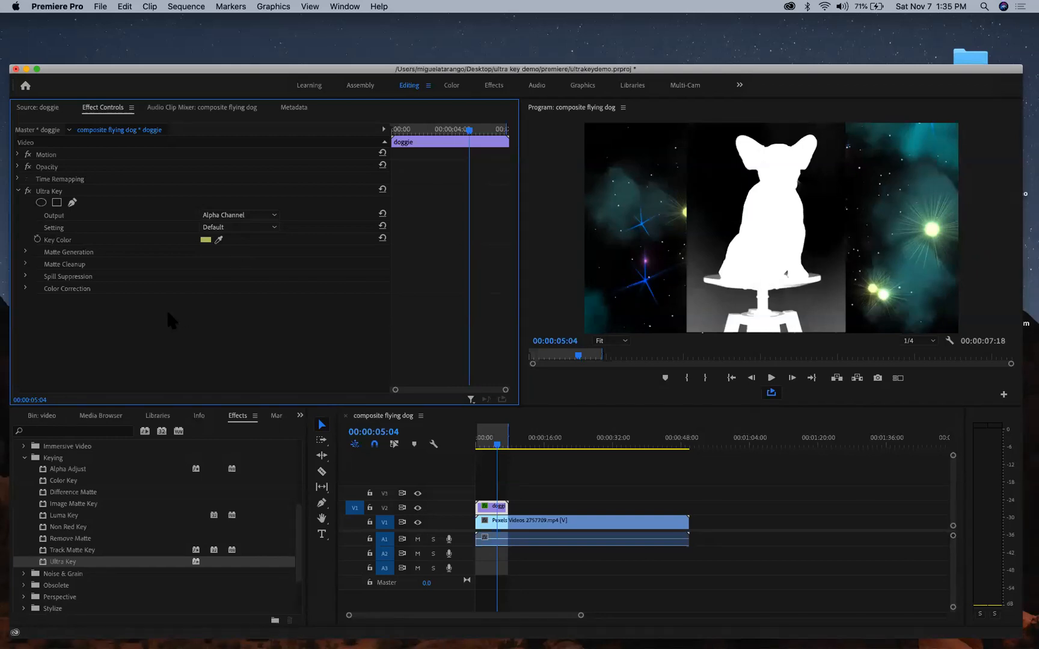
- Try the Custom and Aggressive presets, then settle back on Default
click(246, 227)
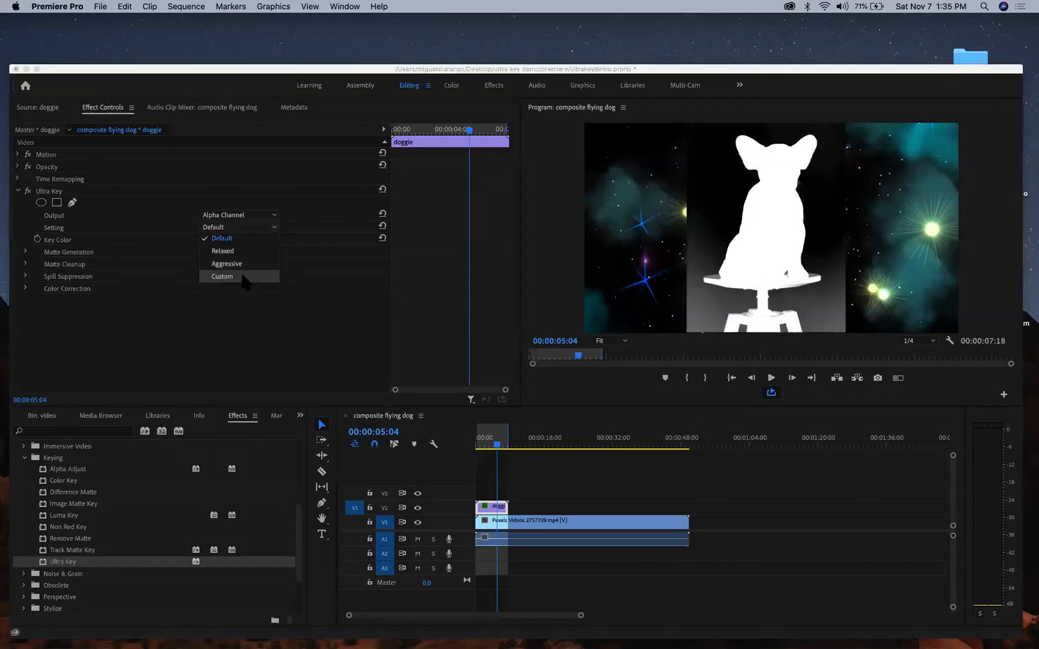
click(243, 277)
click(253, 228)
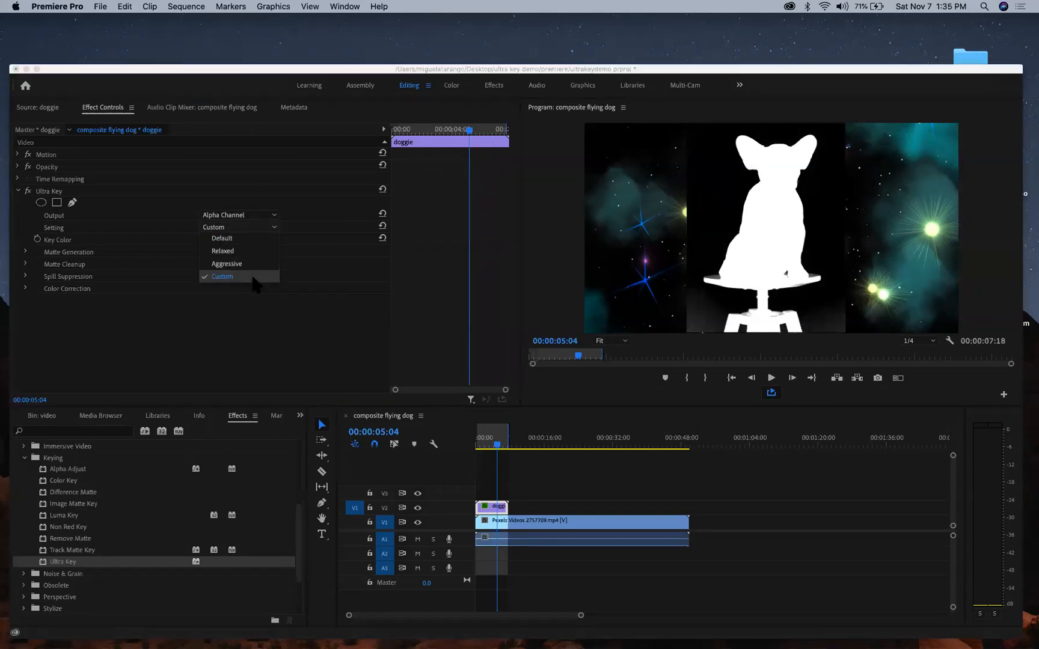
click(254, 277)
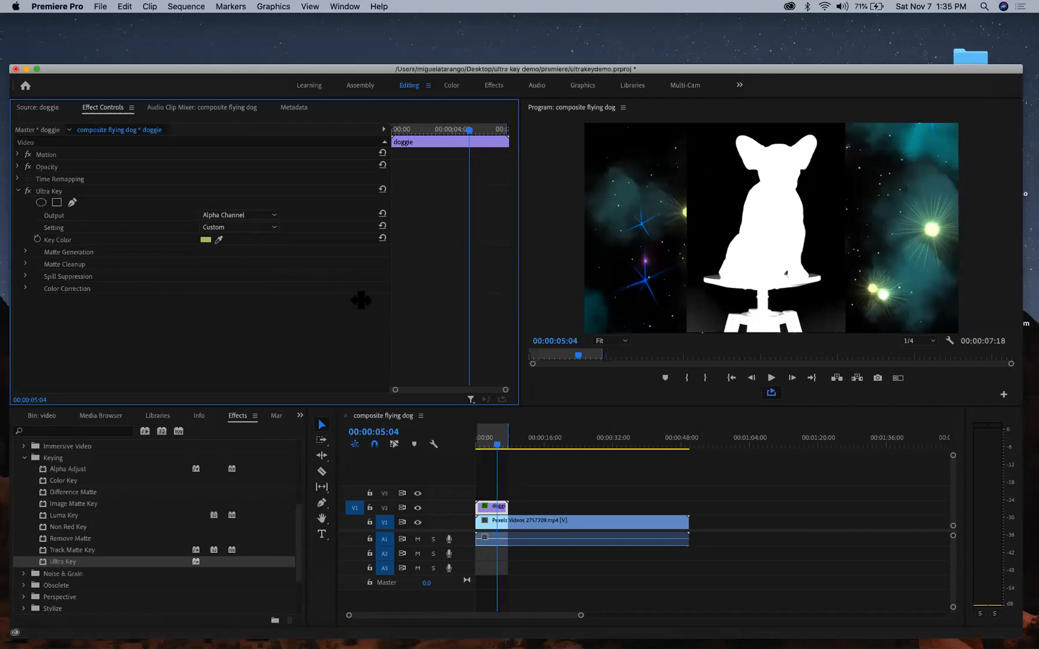
click(250, 226)
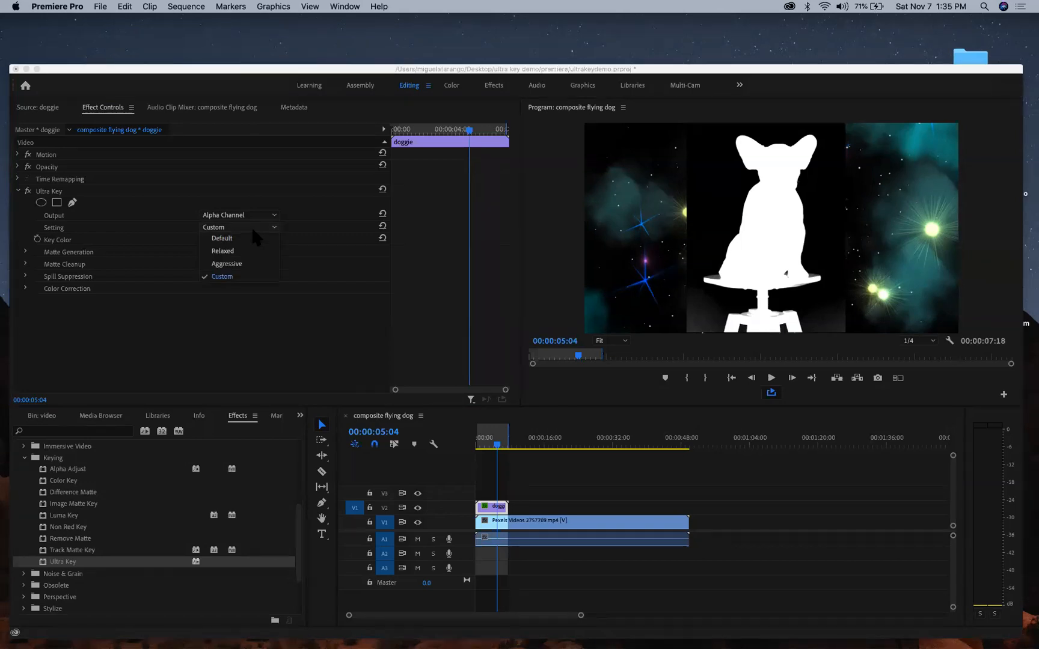
click(250, 264)
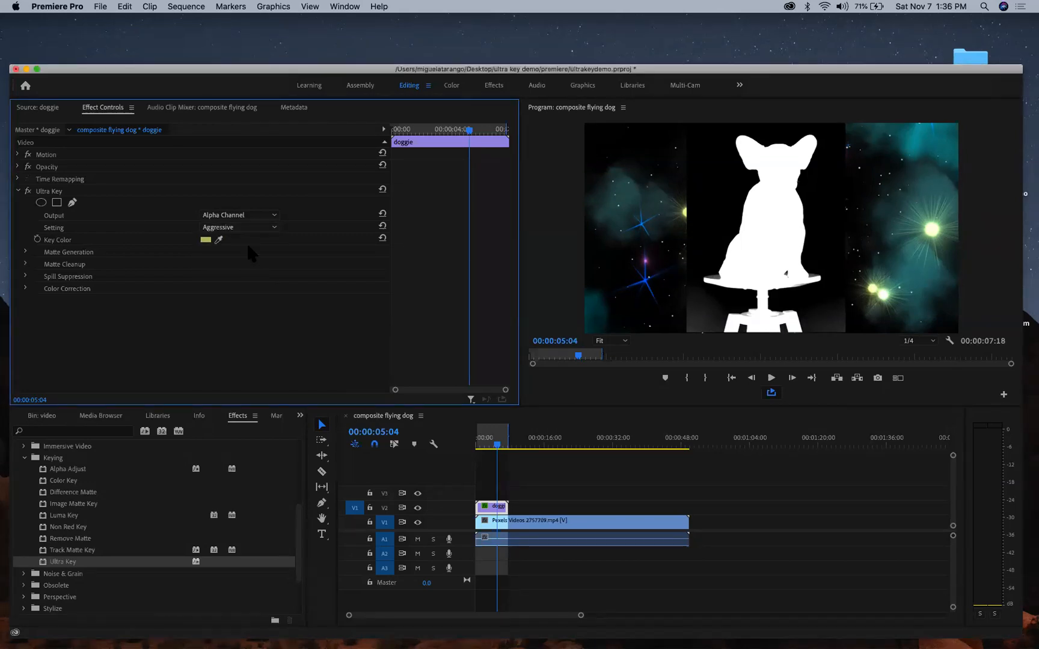
click(247, 227)
click(245, 237)
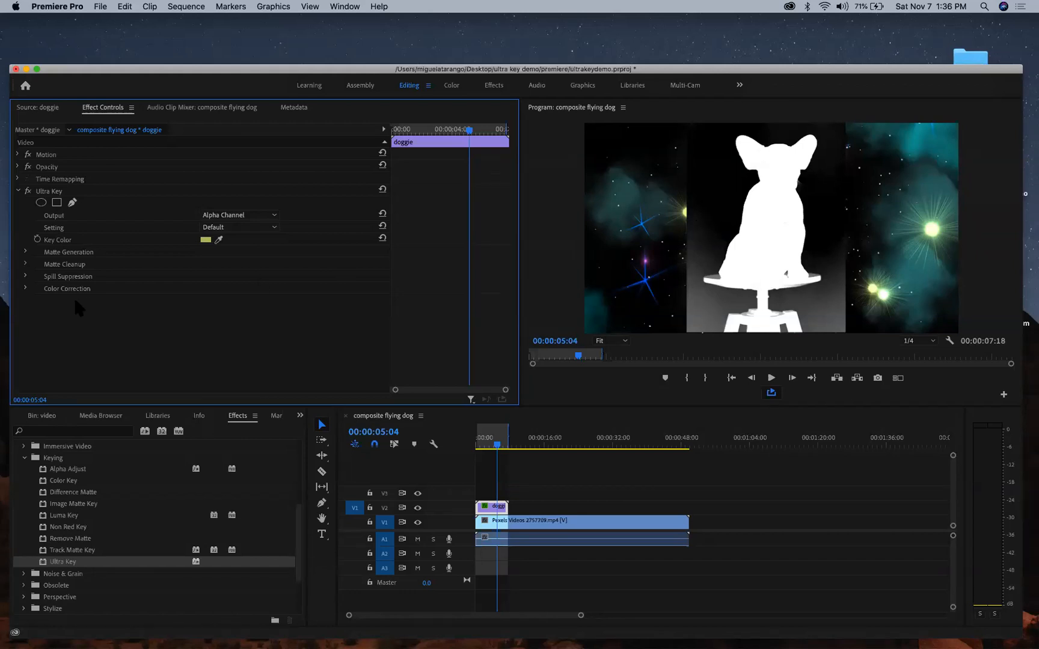
- In Matte Generation, trial Shadow, Highlight and Transparency values, resetting Transparency to 45
click(25, 252)
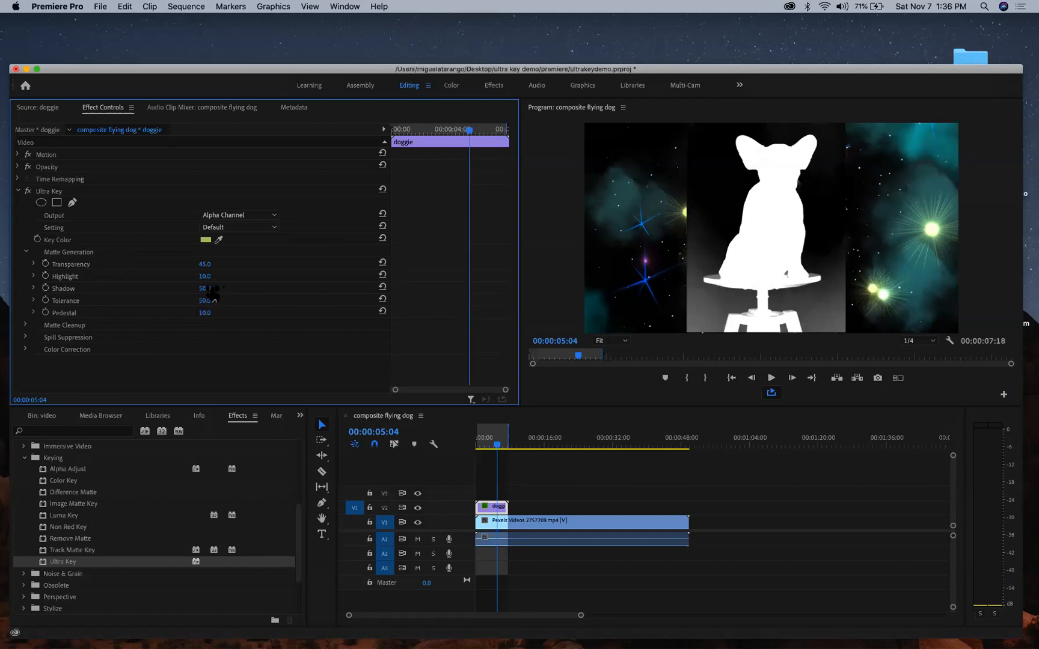
drag(208, 289, 177, 288)
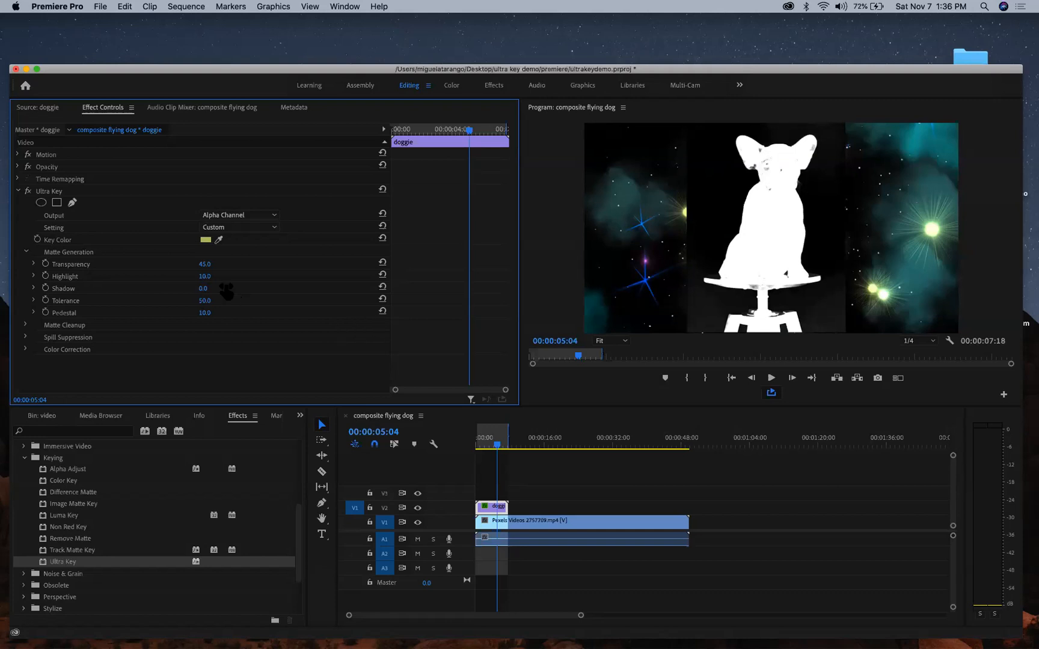
drag(203, 288, 233, 289)
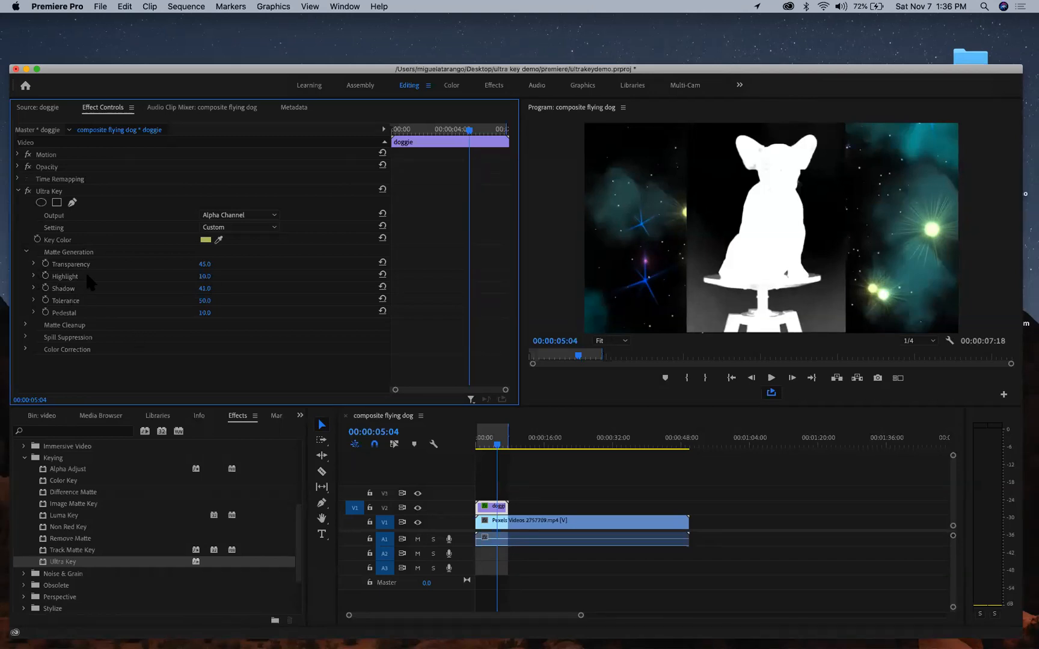
drag(205, 277, 228, 278)
mouse_move(207, 266)
mouse_down()
mouse_move(227, 266)
mouse_move(190, 266)
mouse_move(216, 269)
mouse_up()
click(382, 263)
- Enter Pedestal 48, then scrub Pedestal to 100 and raise Shadow to 63
click(214, 310)
click(214, 311)
text(48)
key(Return)
drag(210, 312, 241, 312)
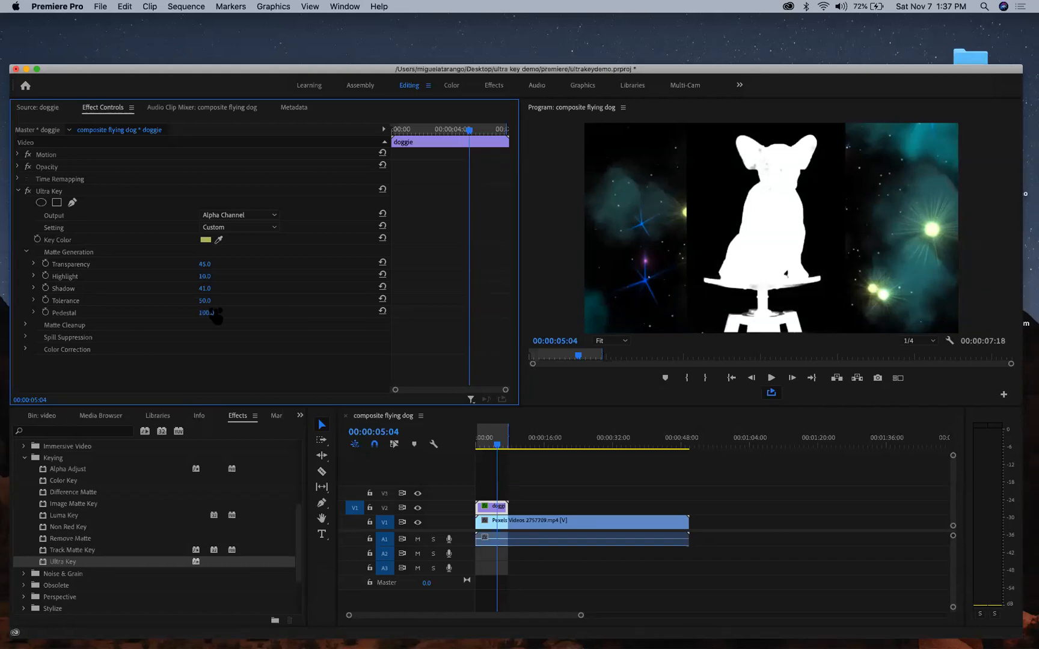
drag(205, 288, 217, 288)
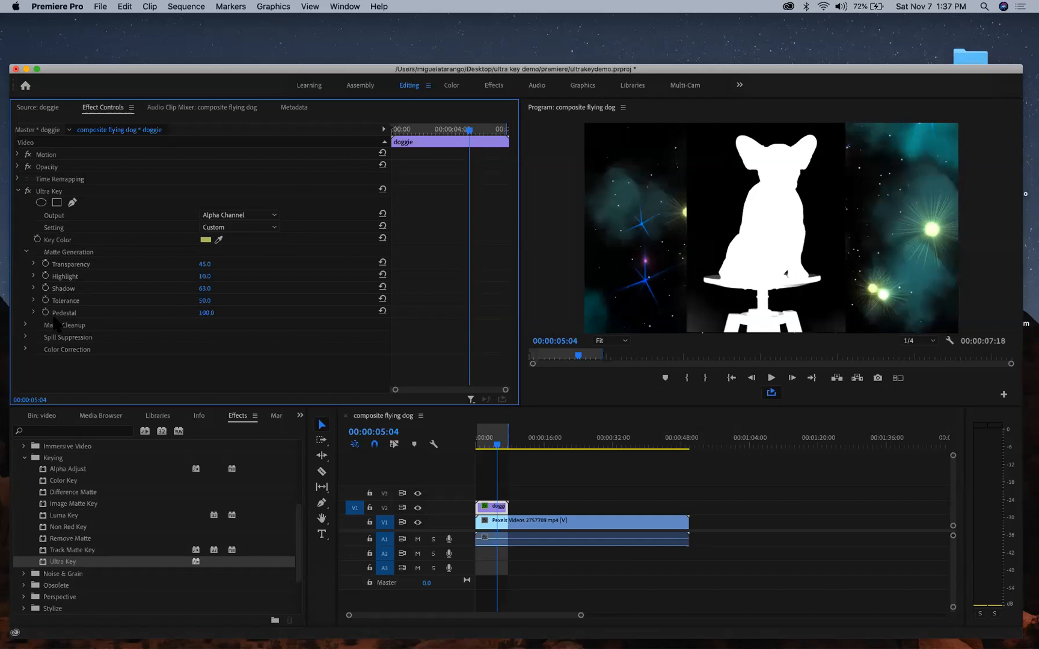
- Under Matte Cleanup, set Soften to 56 and Contrast to 74, then collapse the group
click(25, 252)
click(25, 264)
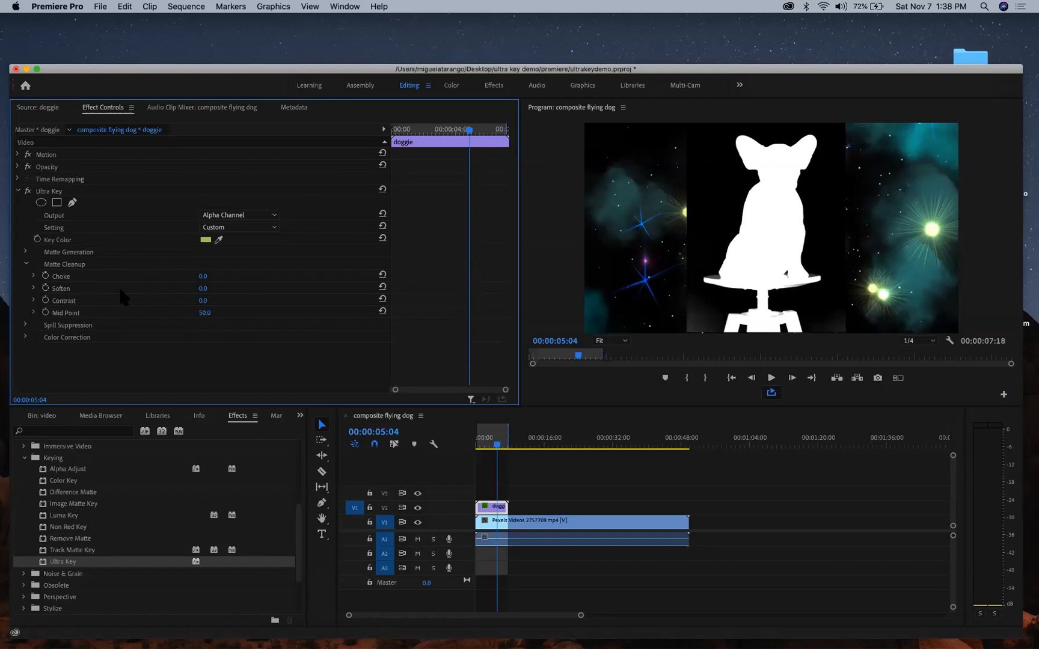
drag(204, 290, 392, 284)
click(383, 286)
drag(206, 291, 240, 290)
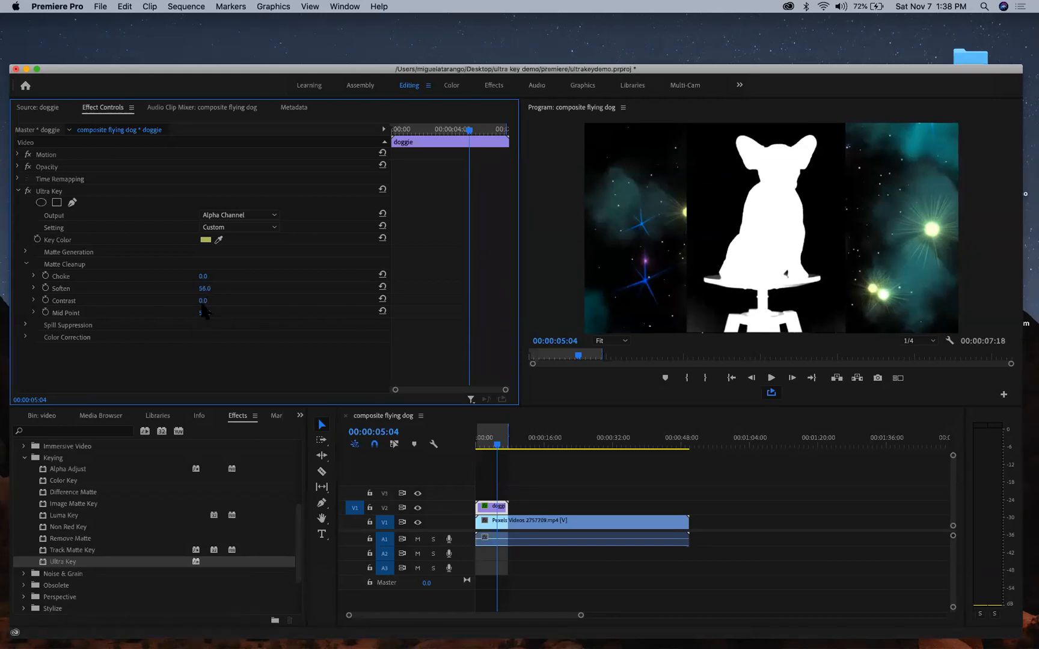
mouse_move(202, 300)
mouse_down()
mouse_move(190, 300)
mouse_move(217, 301)
mouse_up()
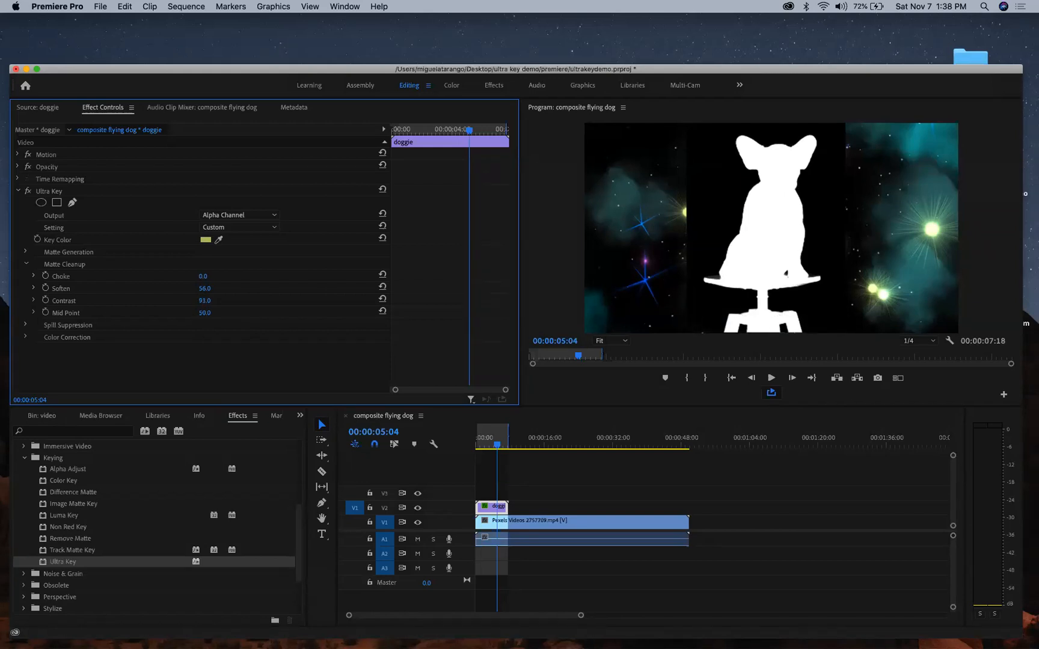
mouse_move(204, 301)
mouse_down()
mouse_move(196, 301)
mouse_move(206, 300)
mouse_up()
click(25, 264)
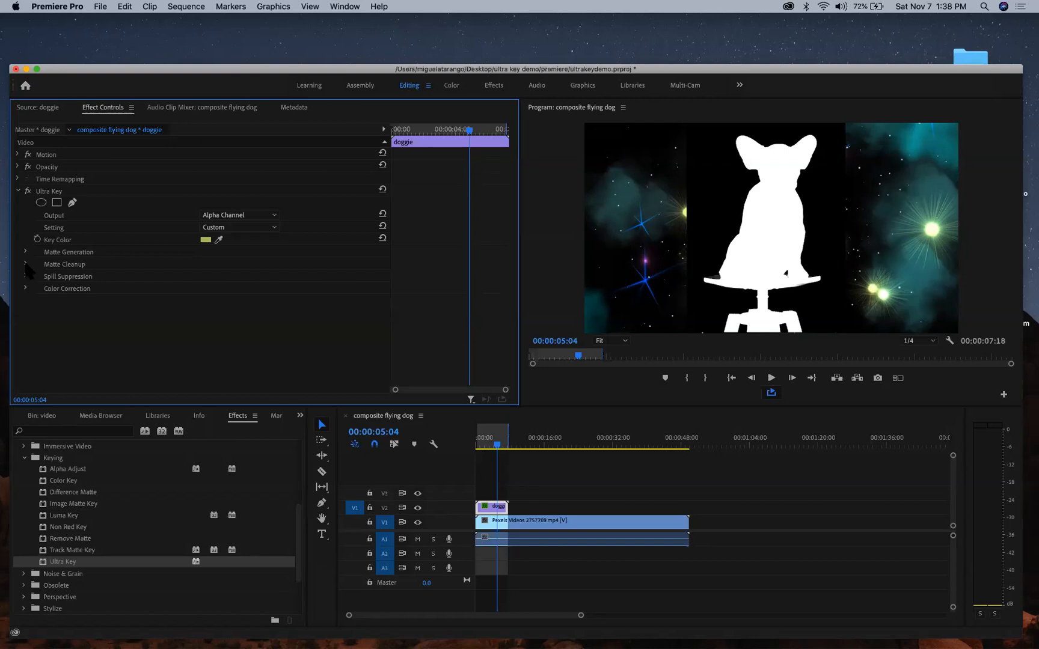
- Set Spill Suppression Range to 100 and Desaturate to 99, resetting Spill and Luma to 50
click(25, 276)
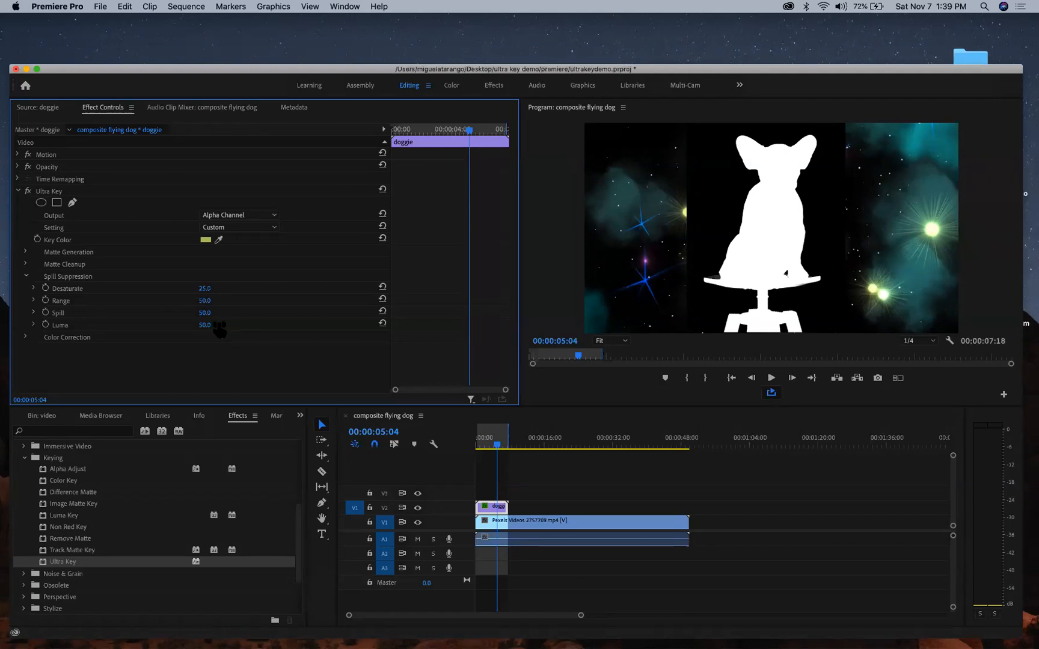
drag(204, 313, 234, 313)
click(382, 311)
drag(202, 300, 252, 301)
mouse_move(205, 301)
mouse_down()
mouse_move(145, 300)
mouse_move(205, 301)
mouse_up()
mouse_move(204, 289)
mouse_down()
mouse_move(250, 288)
mouse_move(190, 288)
mouse_up()
mouse_move(205, 325)
mouse_down()
mouse_move(240, 325)
mouse_move(174, 326)
mouse_move(218, 325)
mouse_up()
click(382, 323)
click(27, 276)
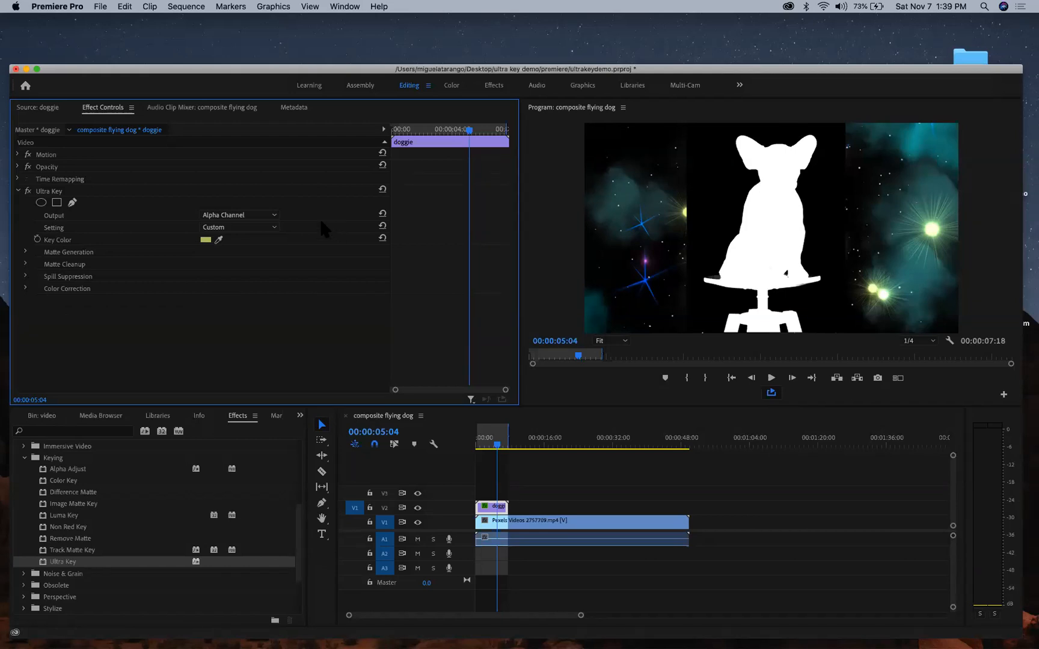
- Toggle Ultra Key Output between Composite and Alpha Channel, leaving it on Alpha Channel
click(260, 215)
click(250, 224)
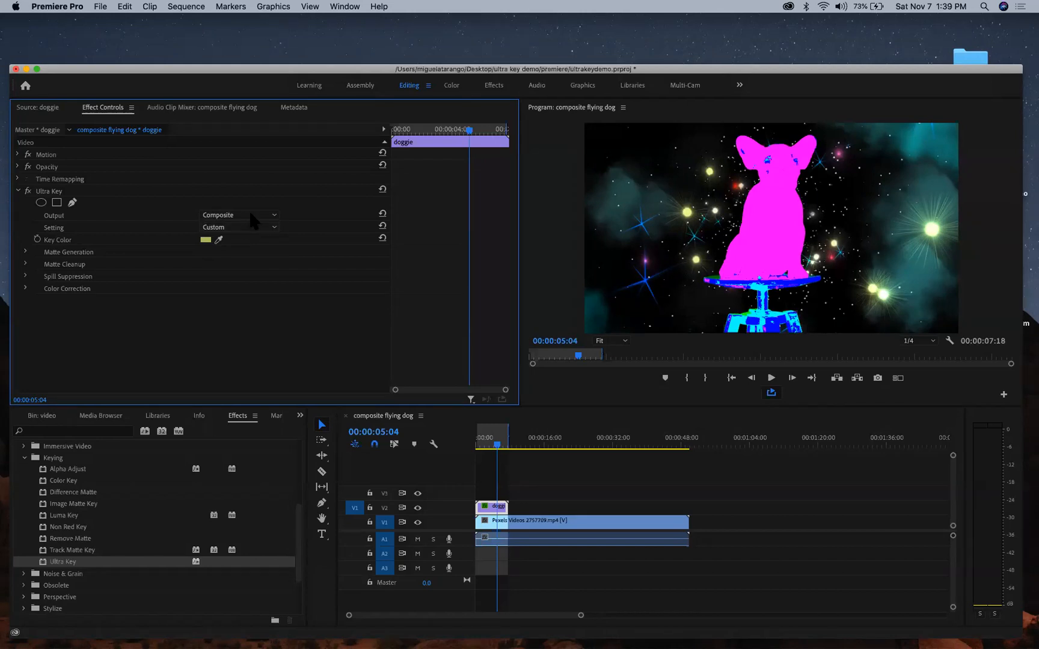
click(250, 215)
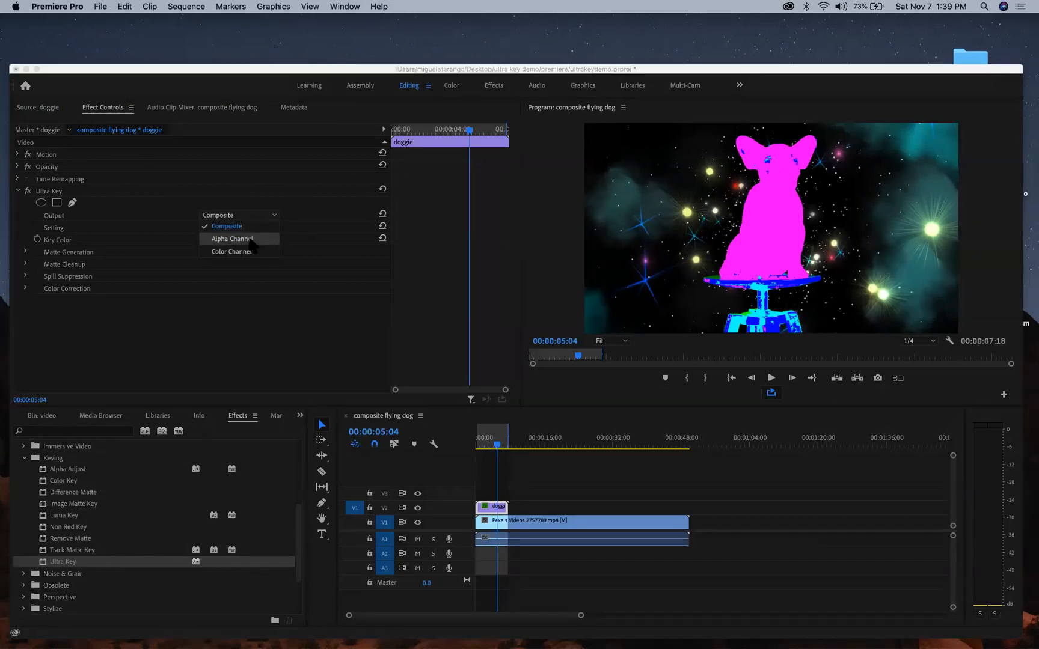
click(251, 236)
click(255, 215)
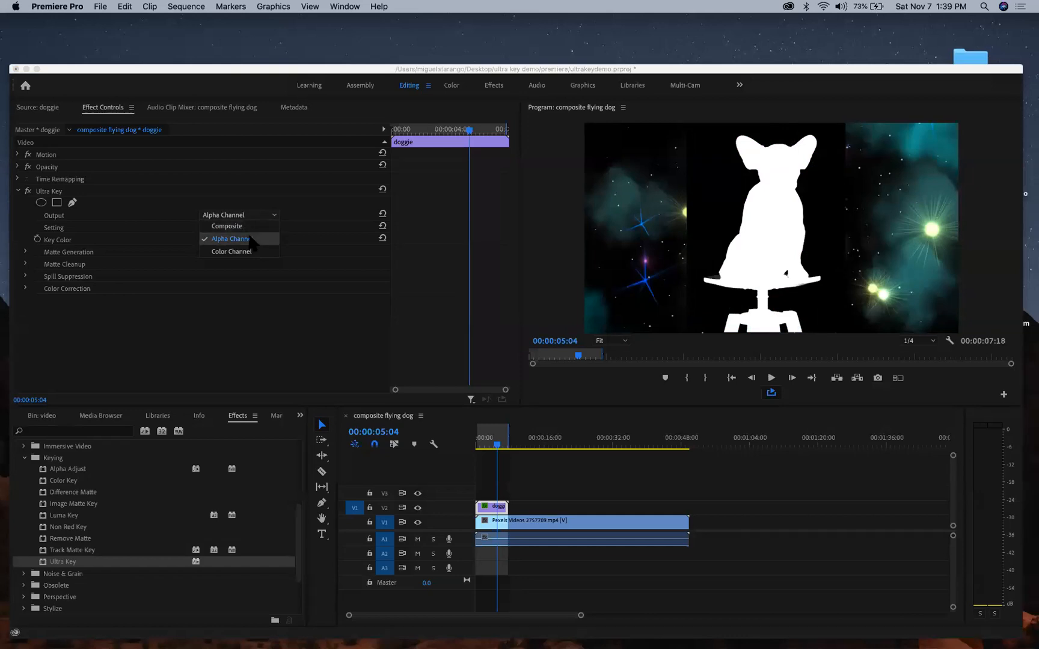
click(198, 322)
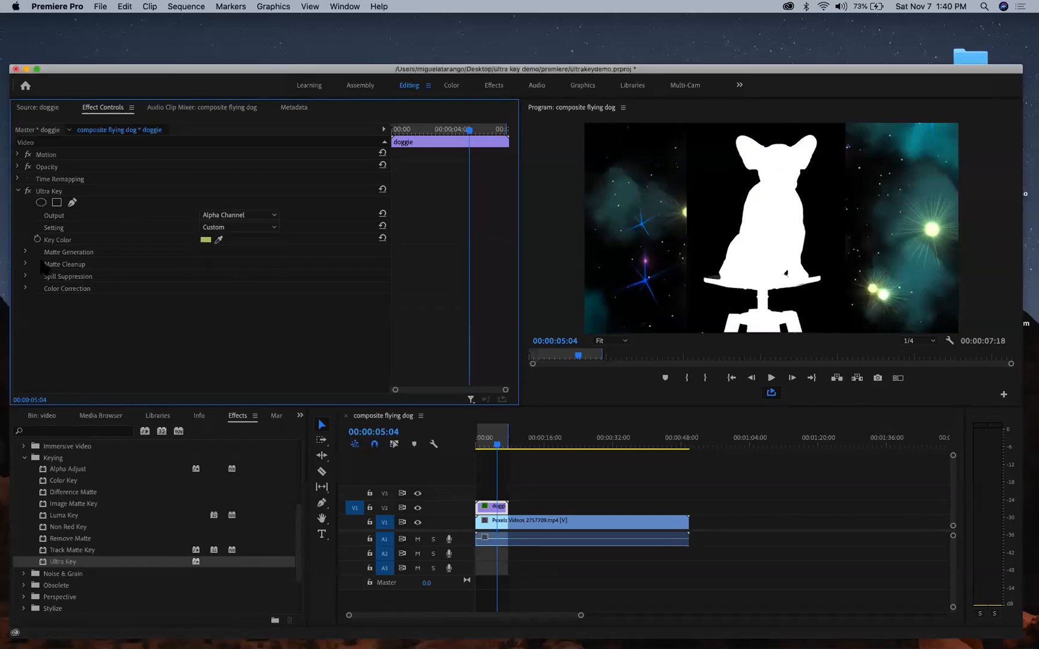
- Reset Matte Cleanup Contrast and Soften to 0 and reopen Matte Generation
click(26, 264)
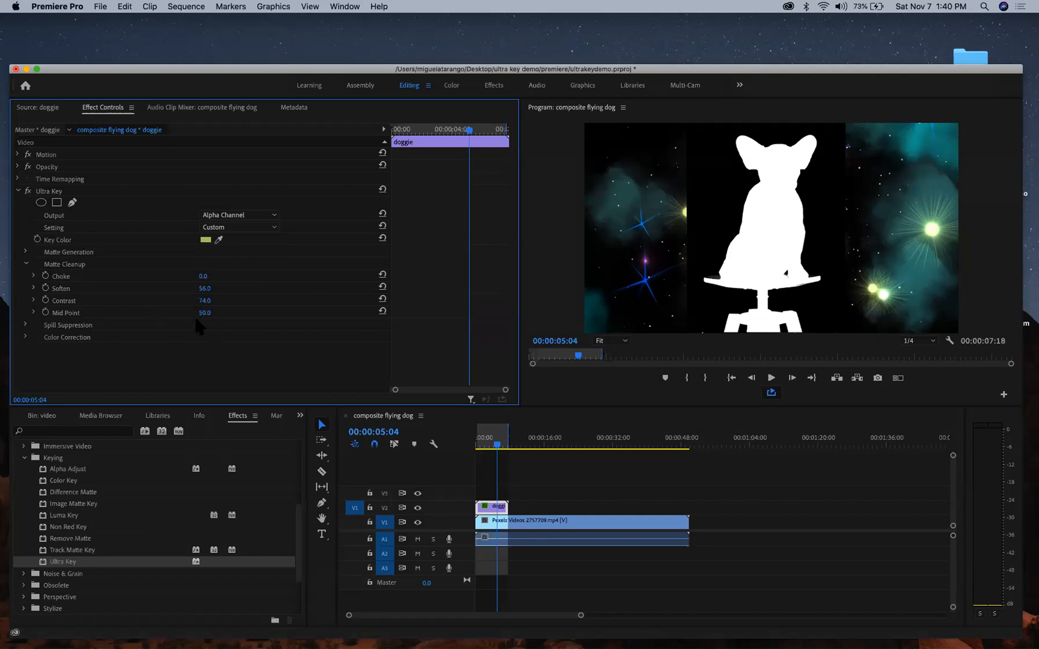
click(382, 298)
click(383, 286)
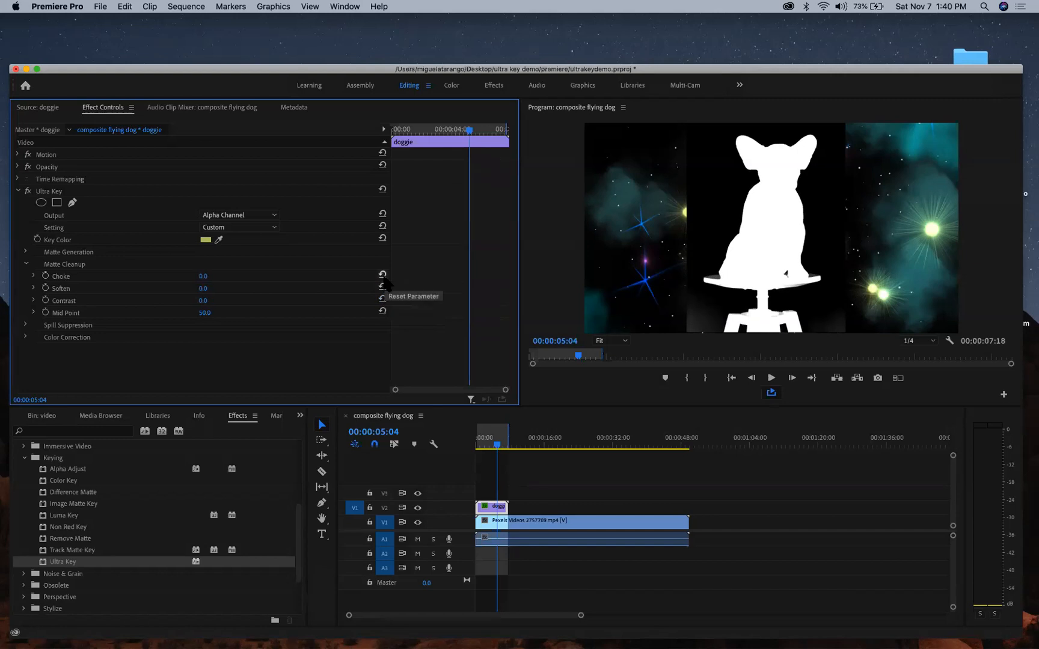
click(26, 264)
click(25, 252)
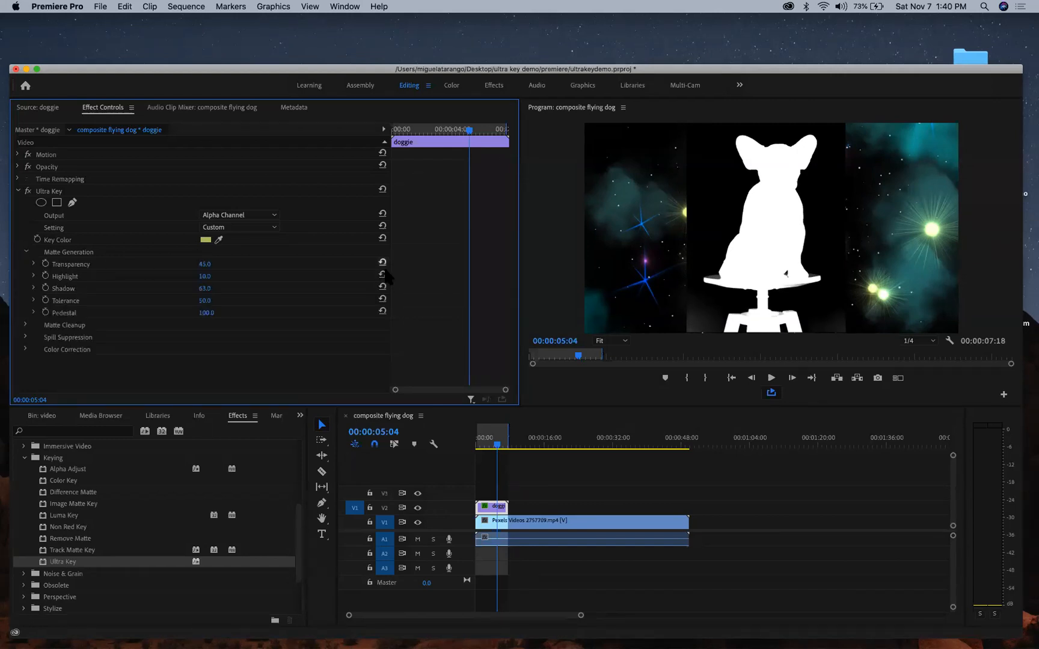
- Compare Composite and Alpha Channel output and reset Shadow to its default 50
click(247, 215)
click(246, 222)
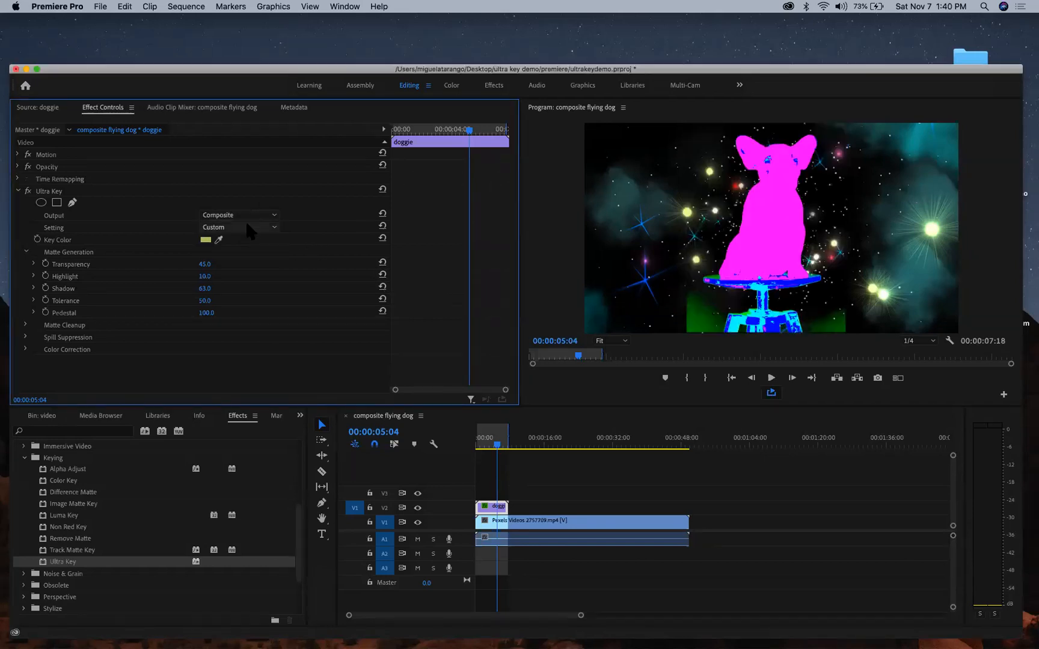
click(246, 211)
click(245, 237)
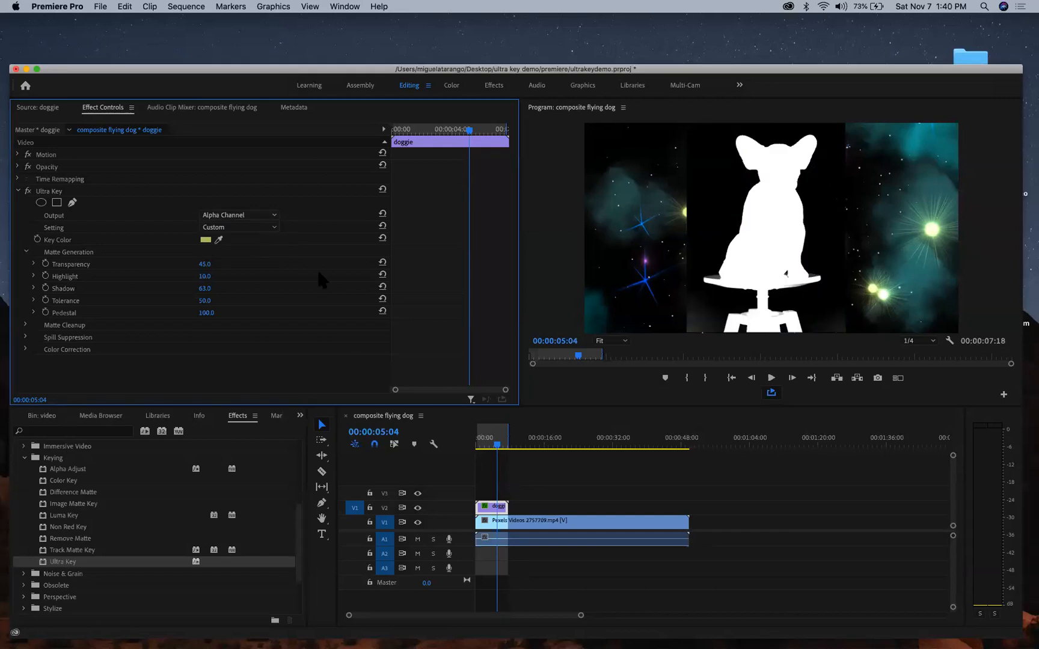
click(383, 287)
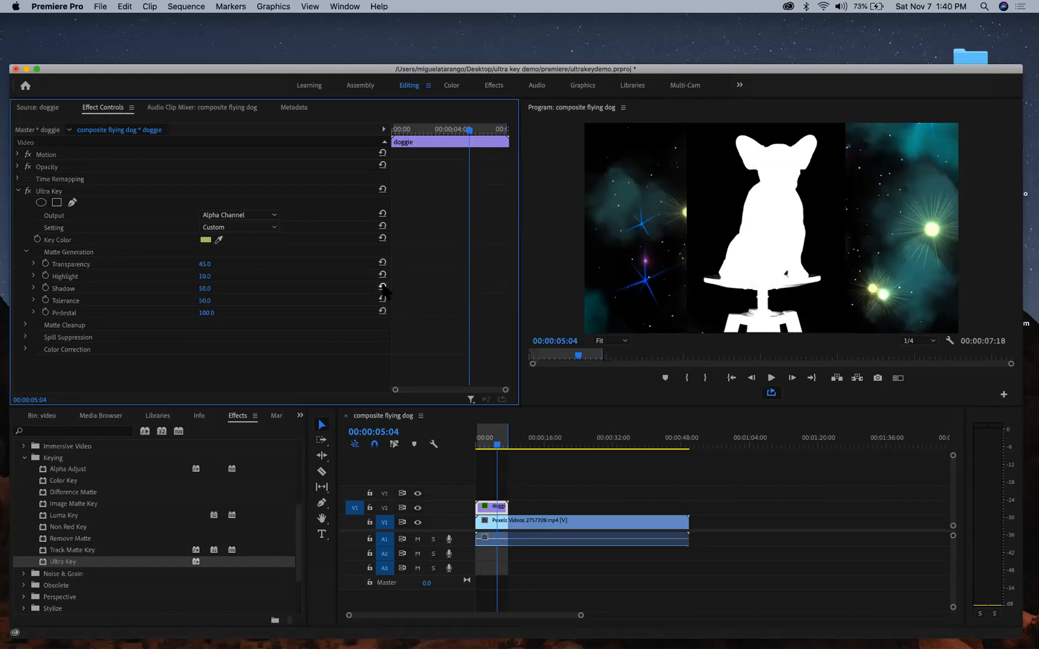
click(247, 217)
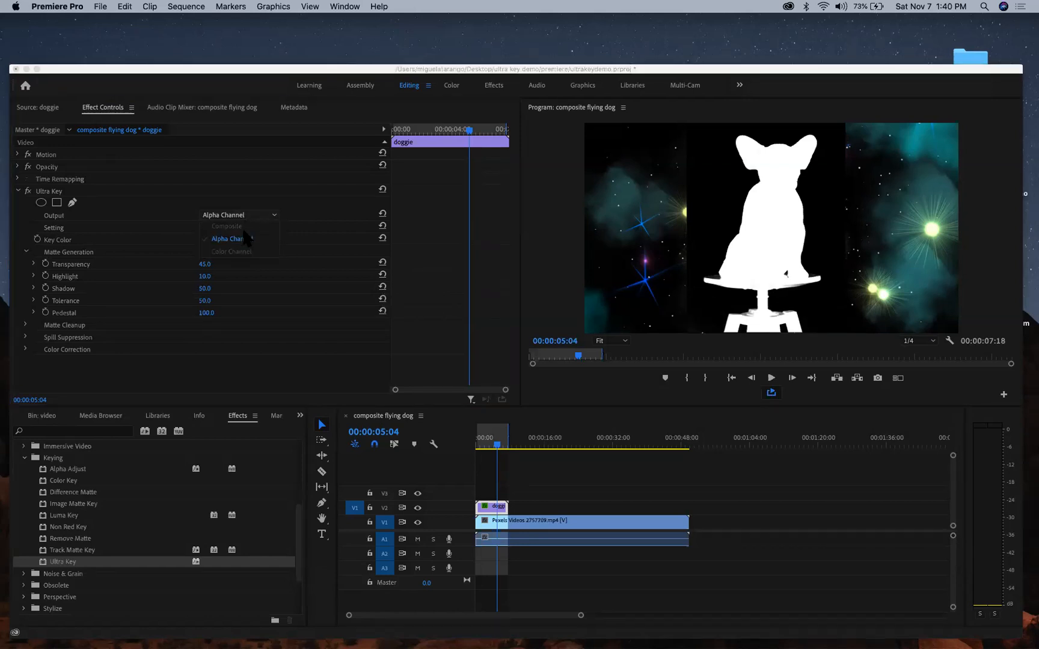
click(276, 276)
- Return Output to Composite and scrub Shadow down to about 40, keeping the Custom setting
click(255, 214)
click(240, 226)
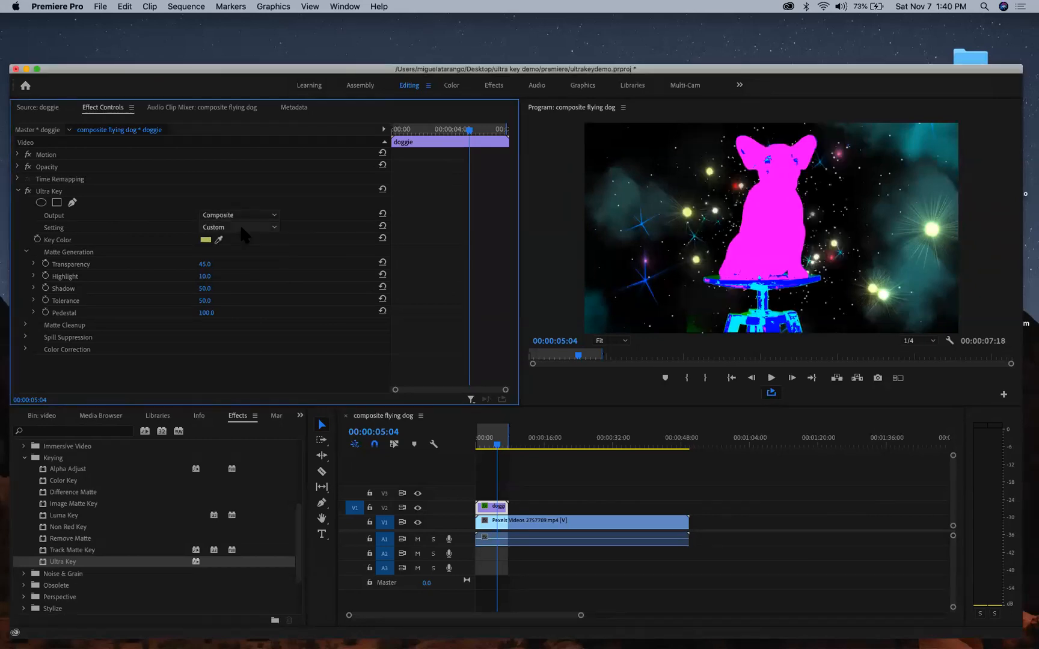
mouse_move(204, 289)
mouse_down()
mouse_move(215, 288)
mouse_move(199, 288)
mouse_up()
click(258, 228)
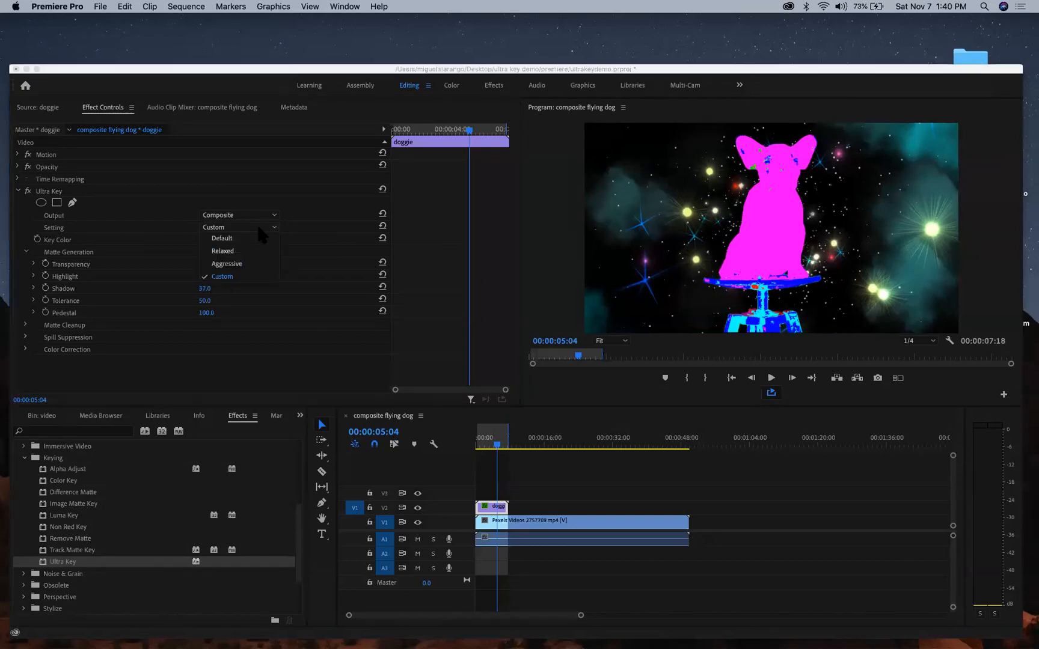
click(251, 319)
drag(226, 301, 206, 289)
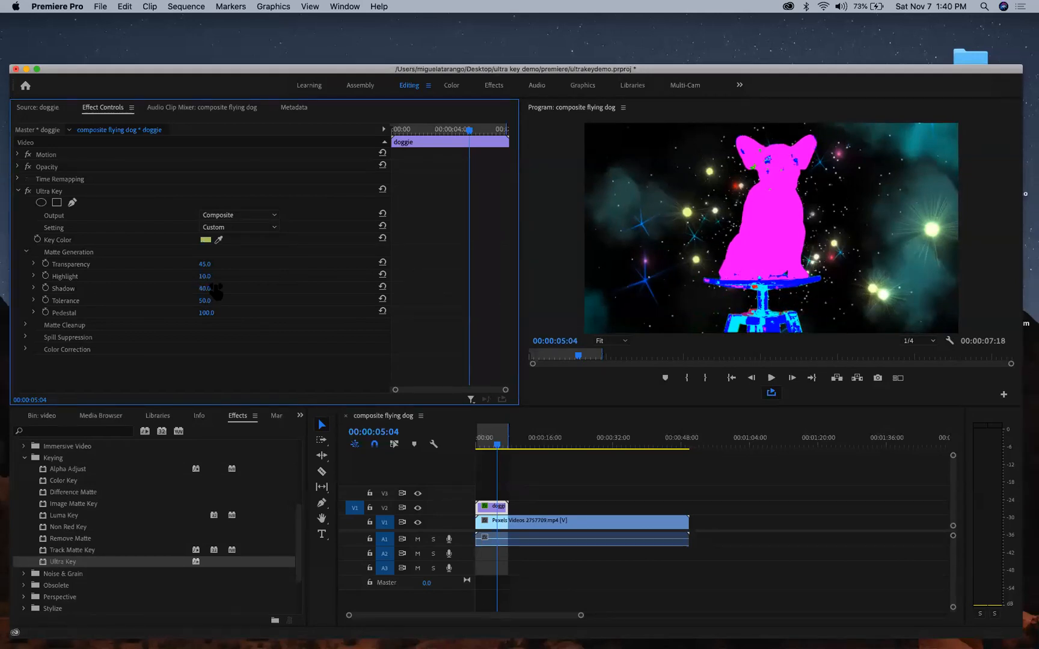
- Preview Color Channel output, then apply the Aggressive preset and switch back to Custom
click(254, 214)
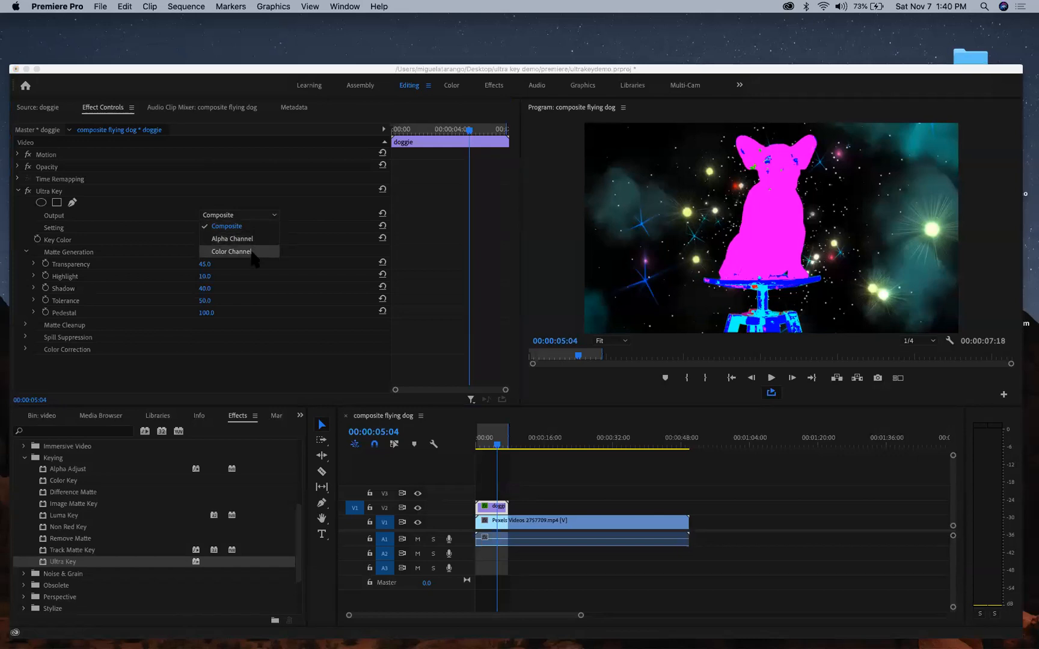
click(252, 252)
click(259, 212)
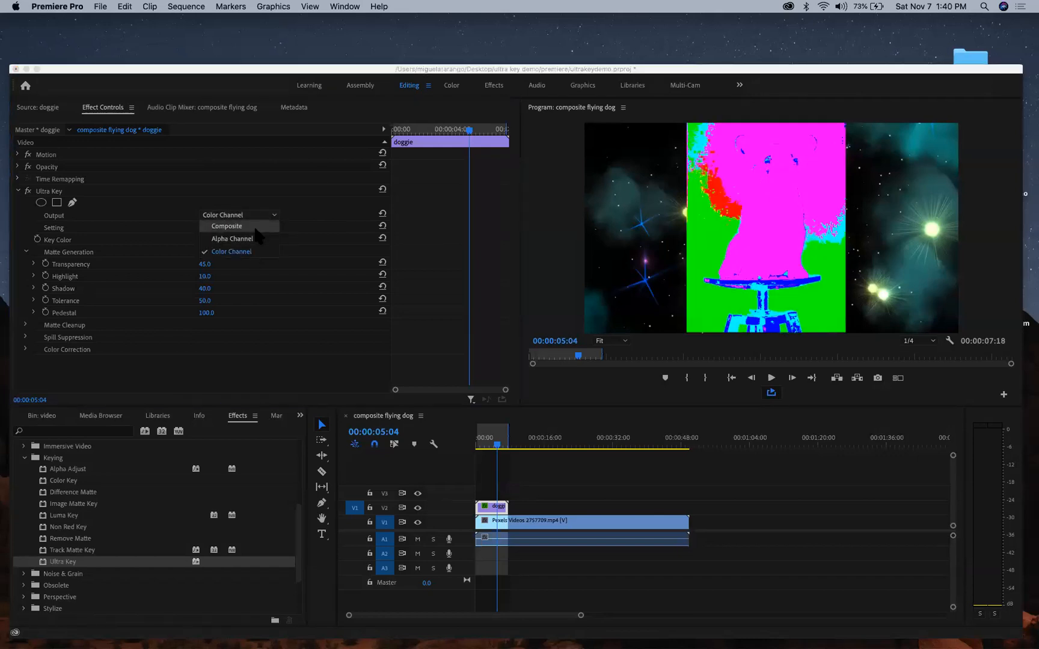
click(241, 226)
click(247, 228)
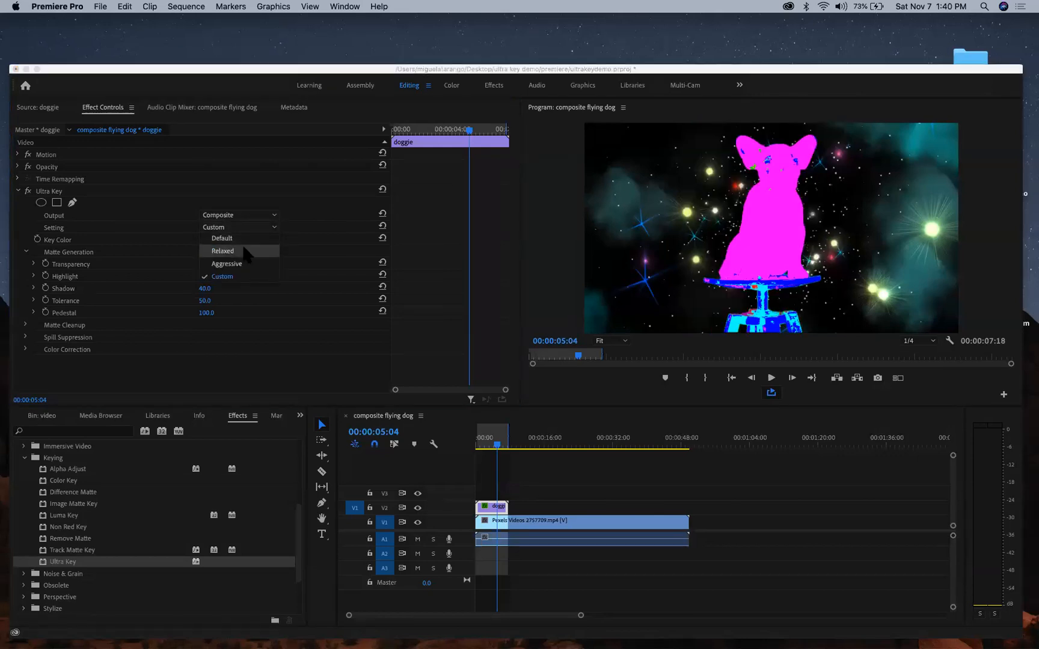
click(243, 262)
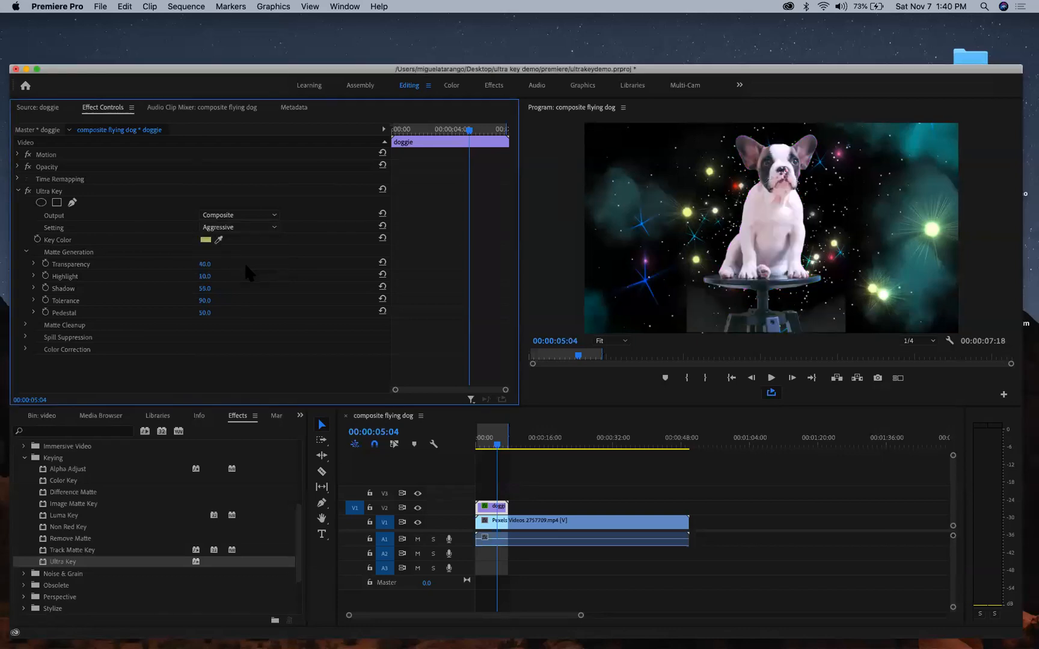
click(243, 227)
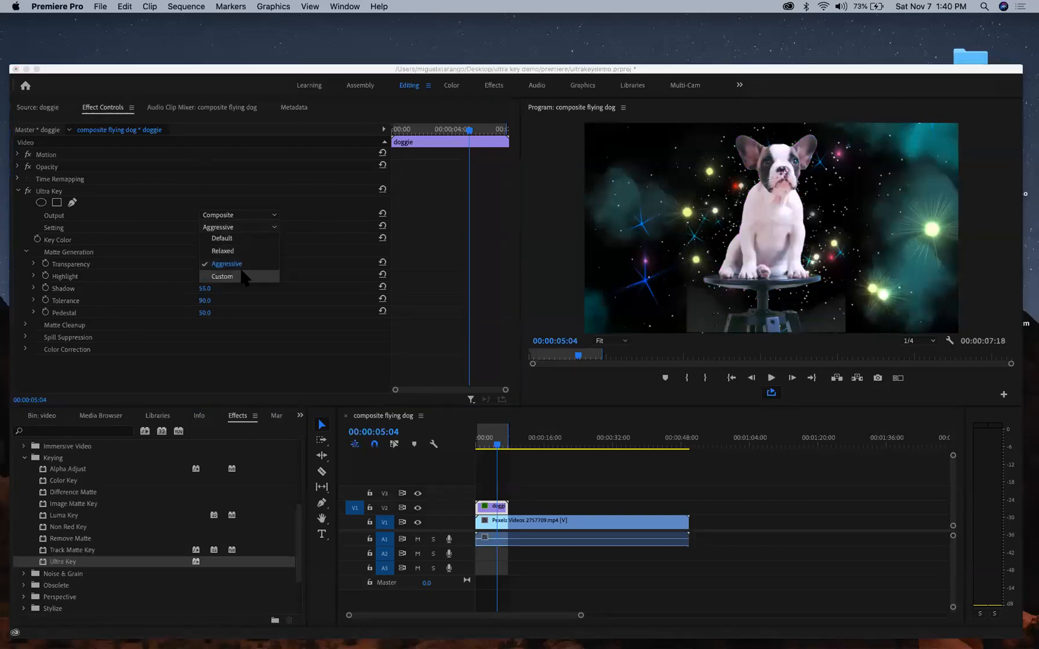
click(243, 276)
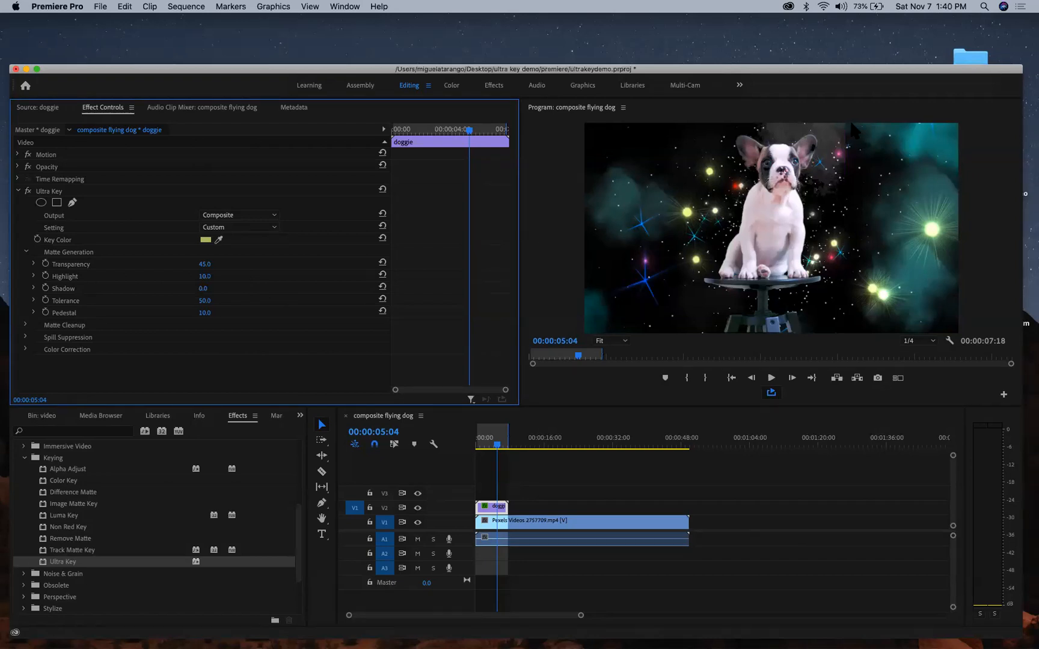
- Check the Color Channel and Alpha Channel views, then set Output back to Composite
click(242, 214)
click(246, 248)
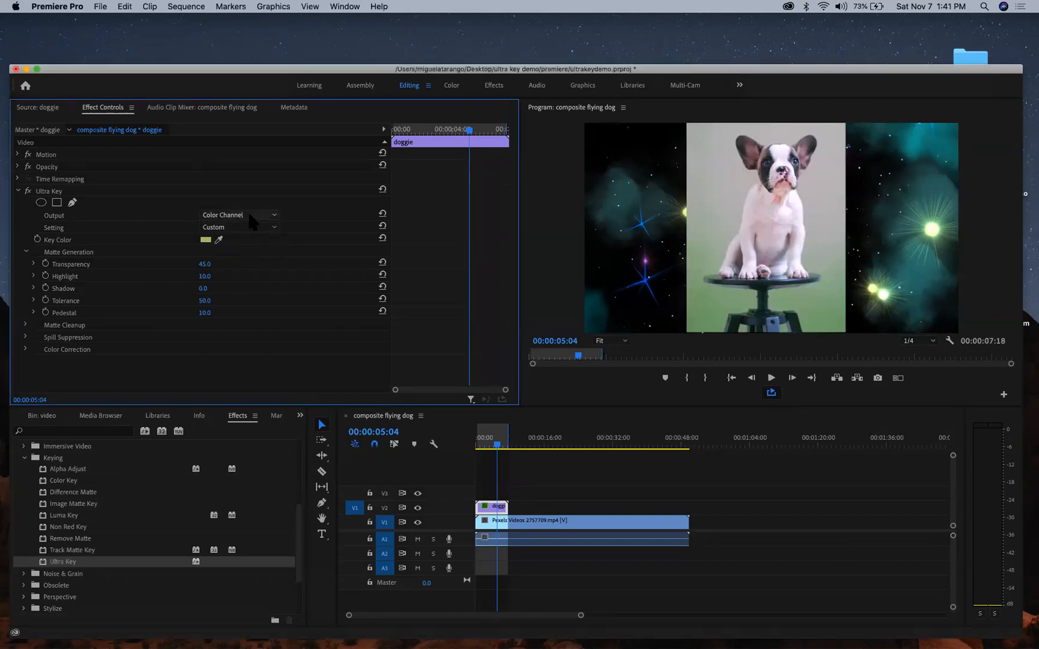
click(247, 211)
click(246, 237)
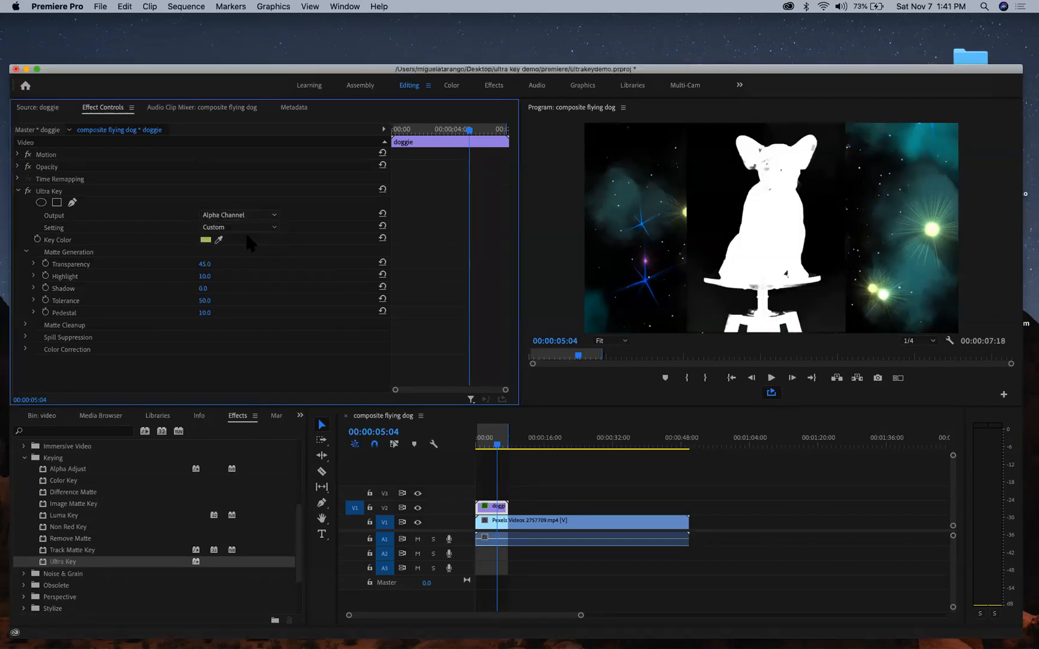
click(250, 217)
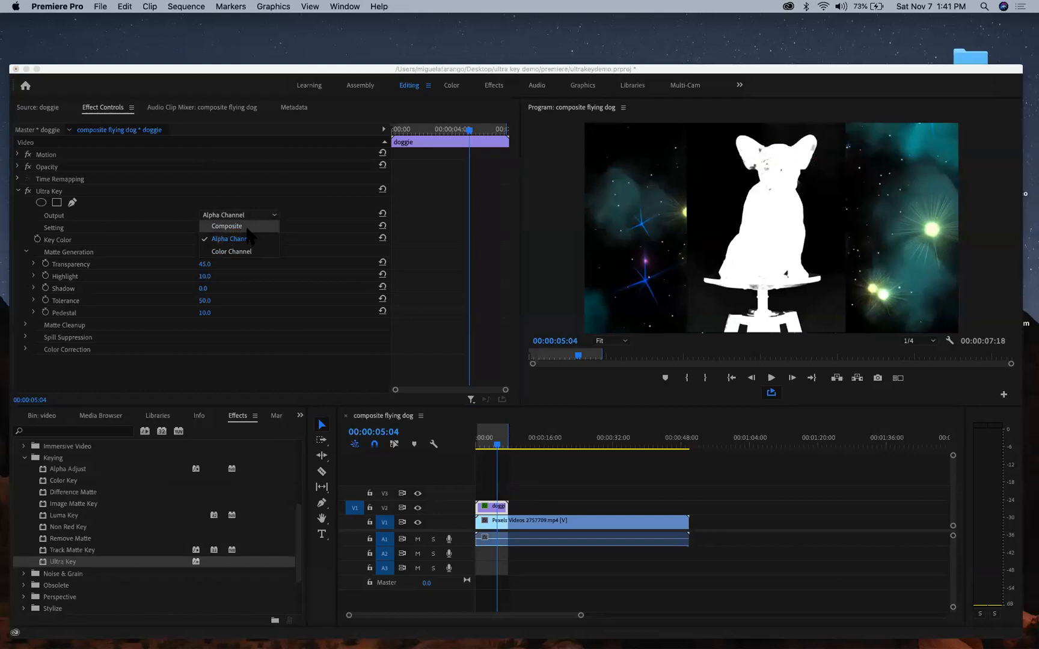
click(245, 226)
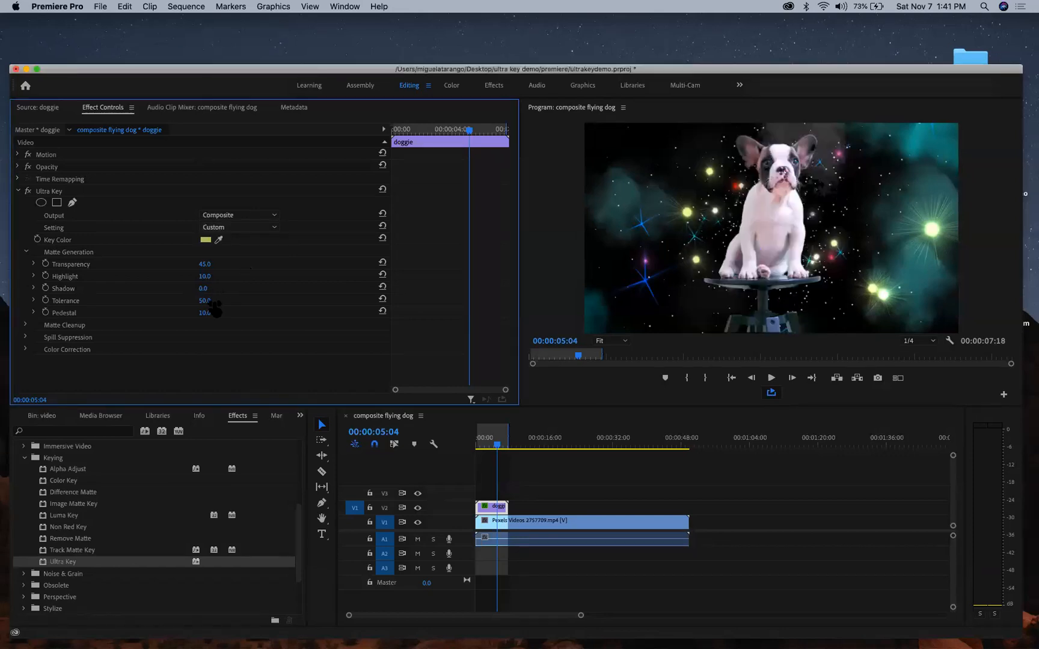
- Set Ultra Key Pedestal to 44, check the Alpha Channel matte, then return to Composite
mouse_move(205, 313)
mouse_down()
mouse_move(233, 313)
mouse_move(214, 328)
mouse_move(189, 314)
mouse_move(204, 313)
mouse_up()
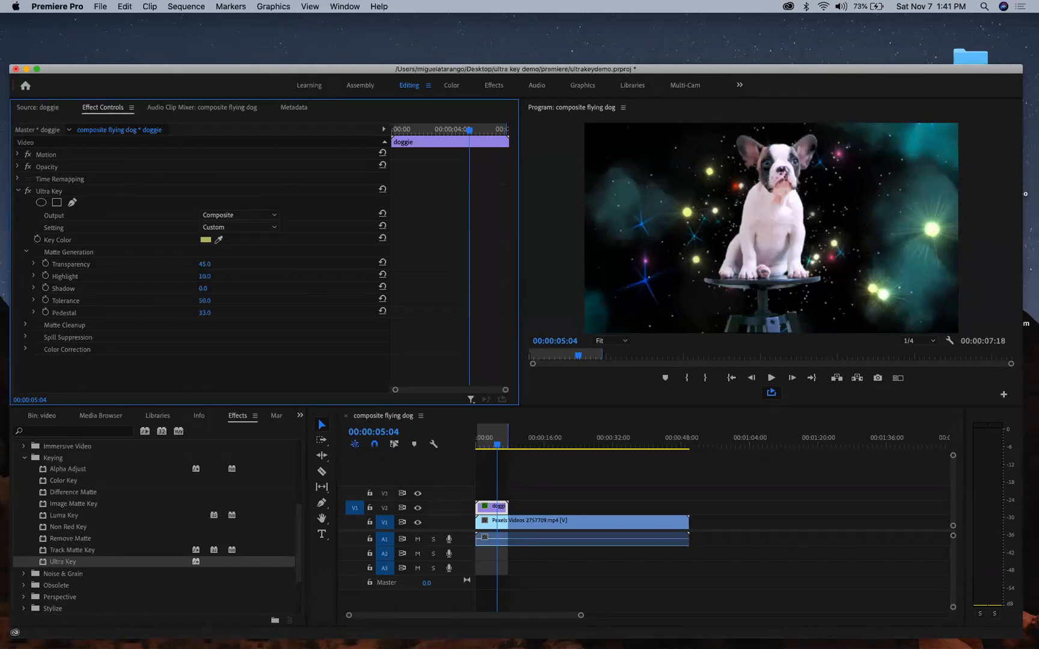
click(254, 212)
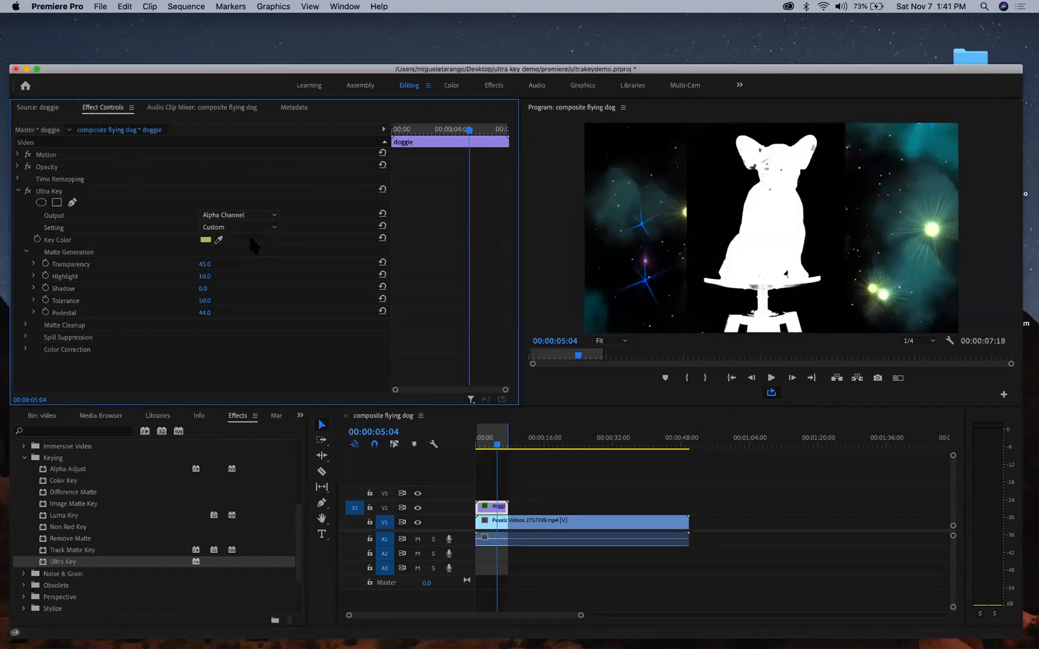
click(246, 217)
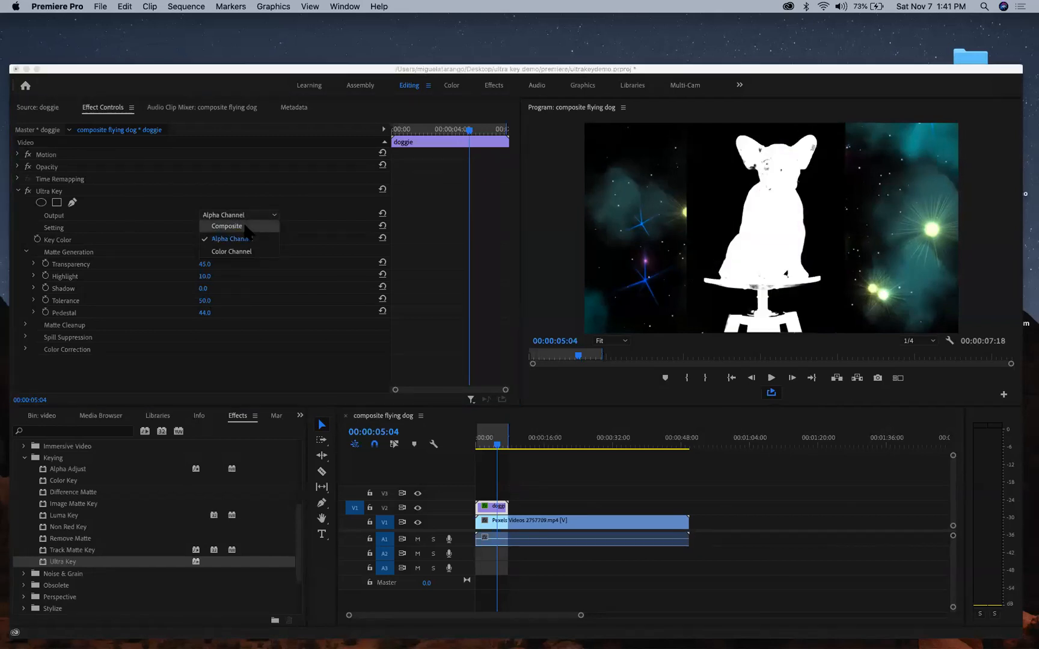
click(244, 224)
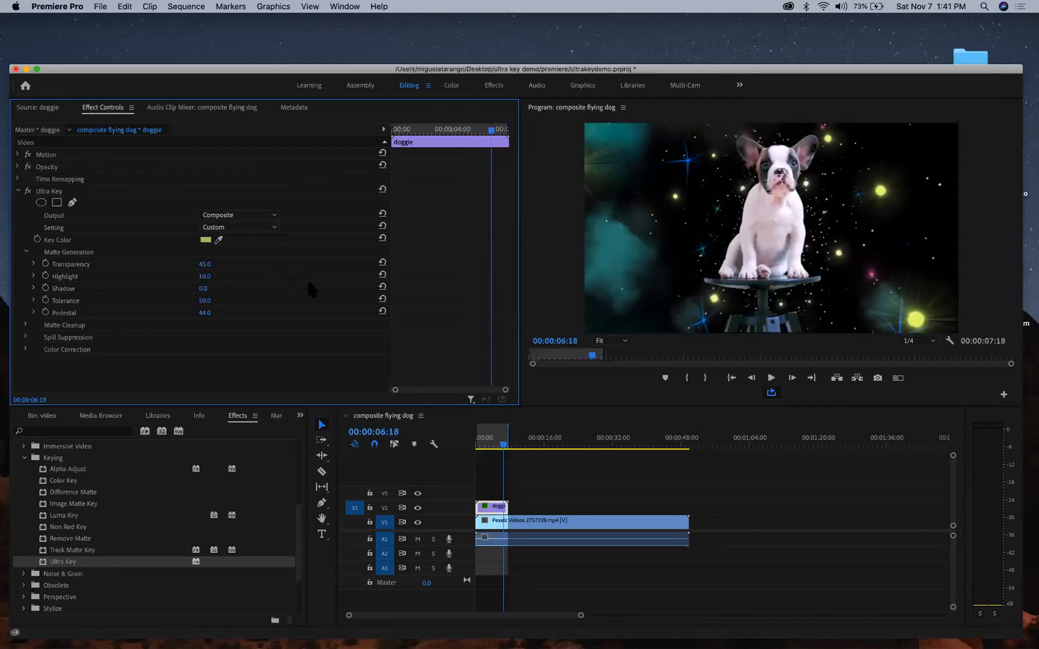
- Reset Ultra Key Shadow to 50, raise Pedestal to 100, and view the Alpha Channel matte
click(382, 287)
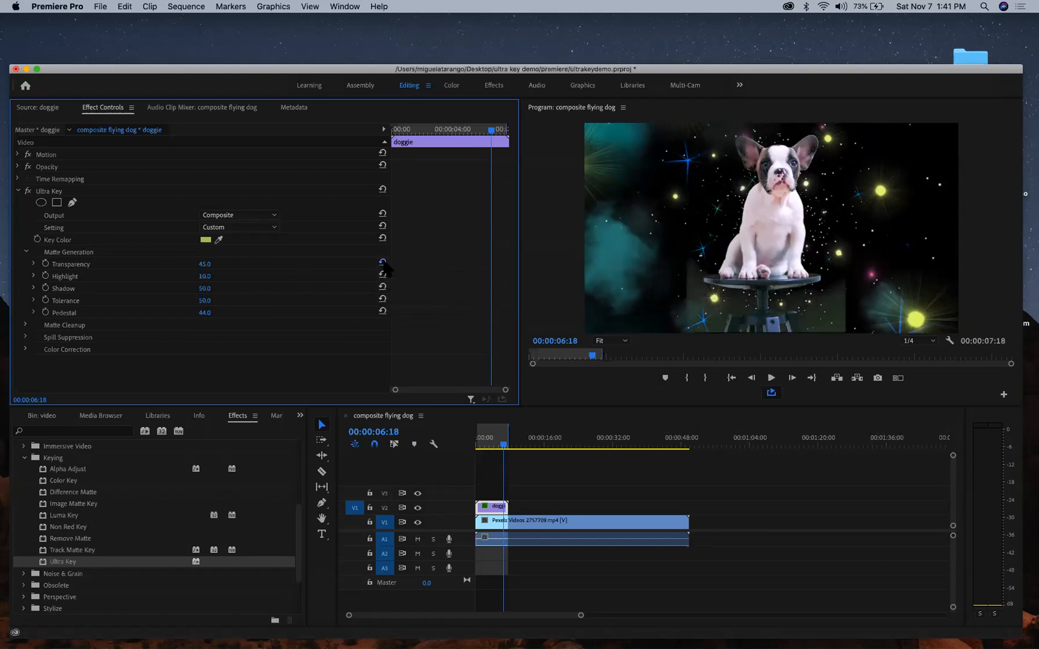
drag(205, 313, 240, 313)
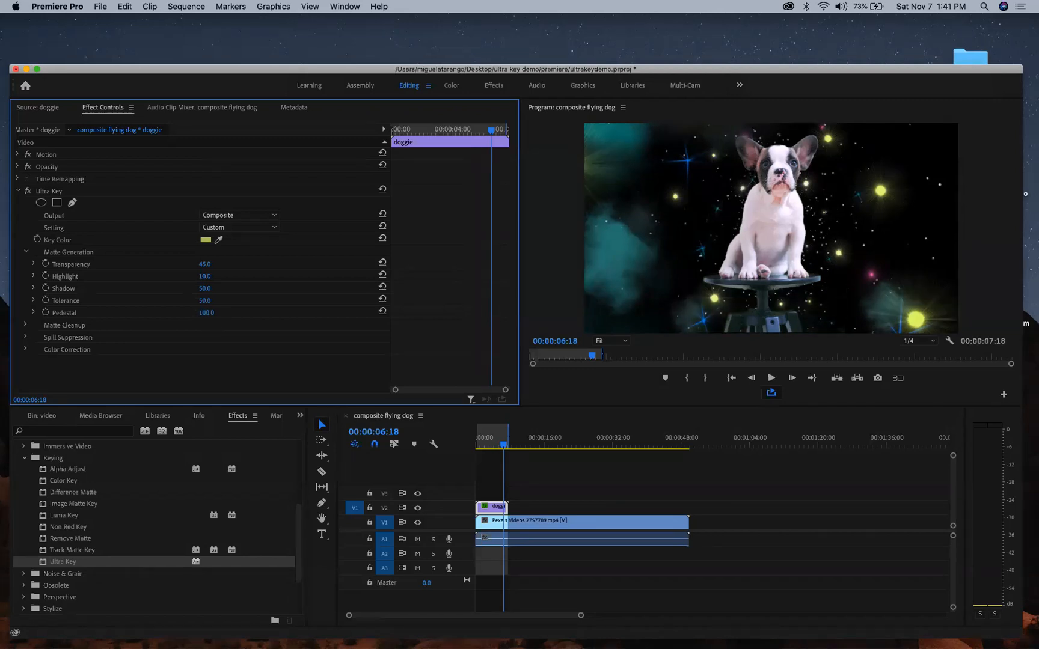
click(239, 214)
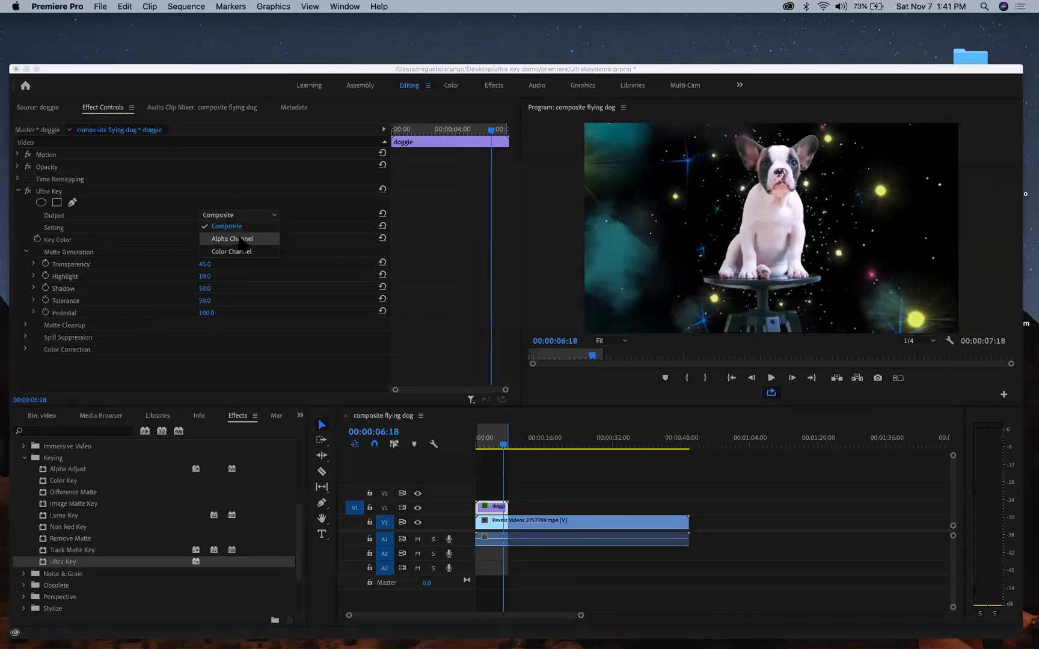
click(238, 234)
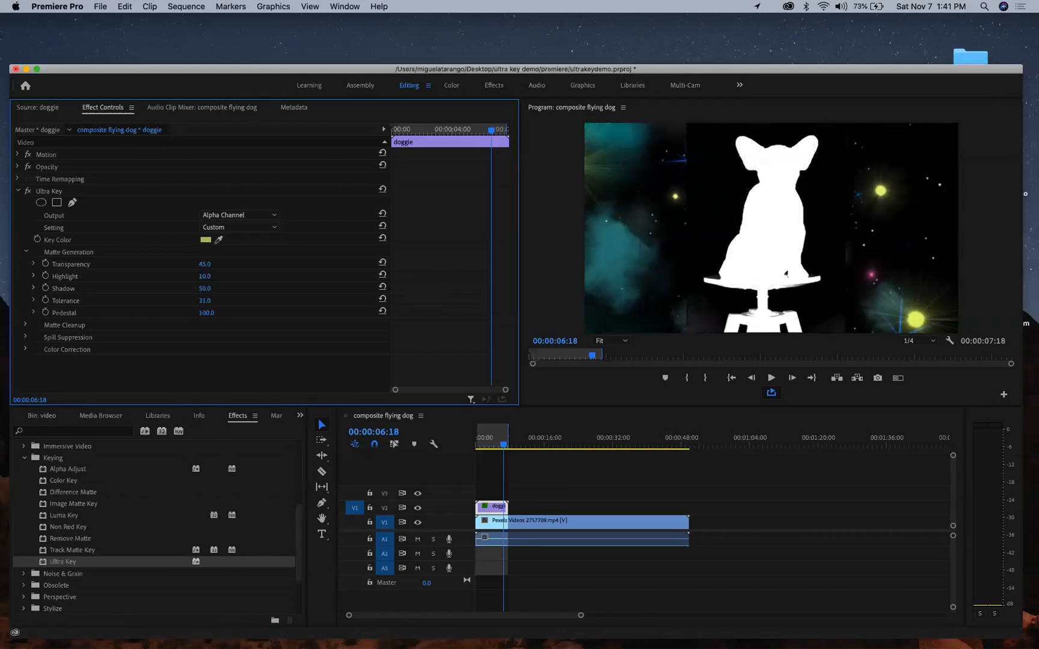
- Adjust Tolerance and Shadow against the matte, reset Shadow to 50, and output Composite
drag(205, 301, 202, 301)
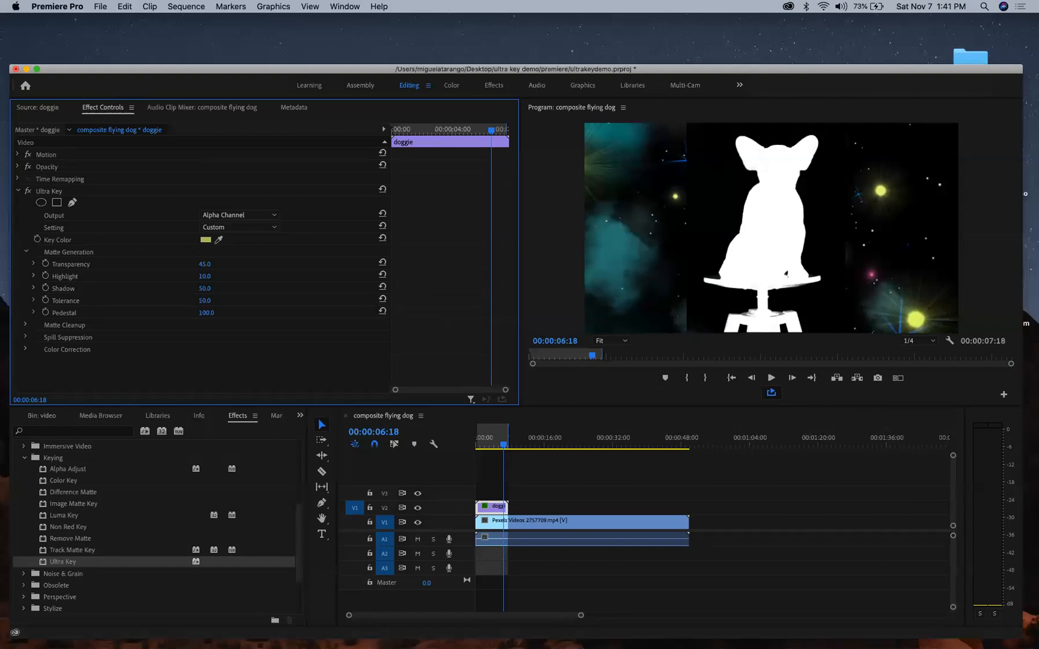
drag(204, 288, 215, 292)
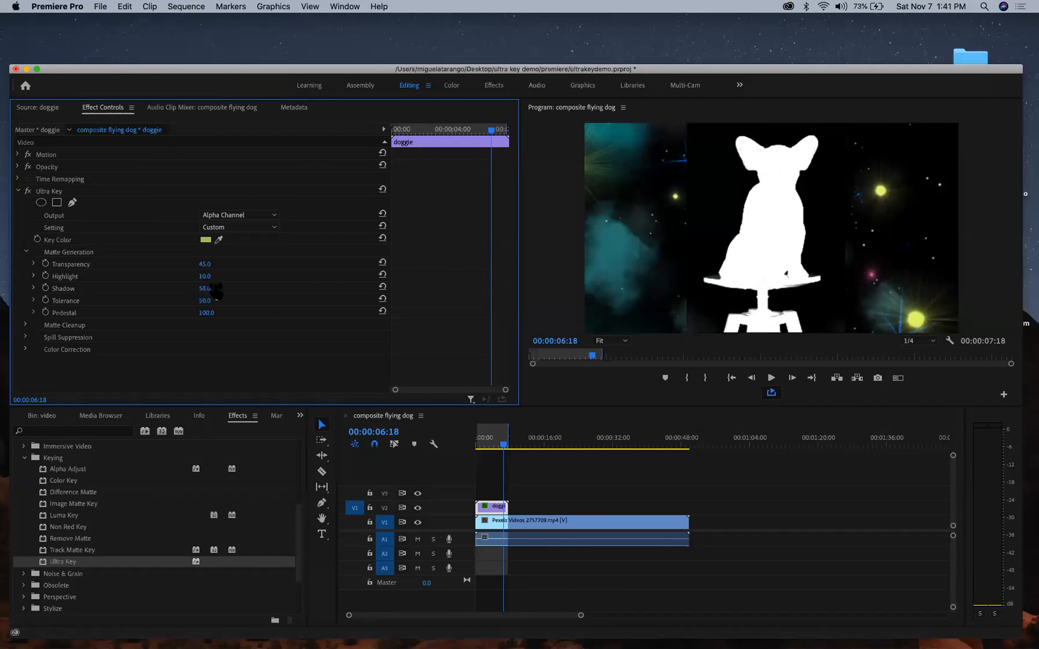
click(382, 288)
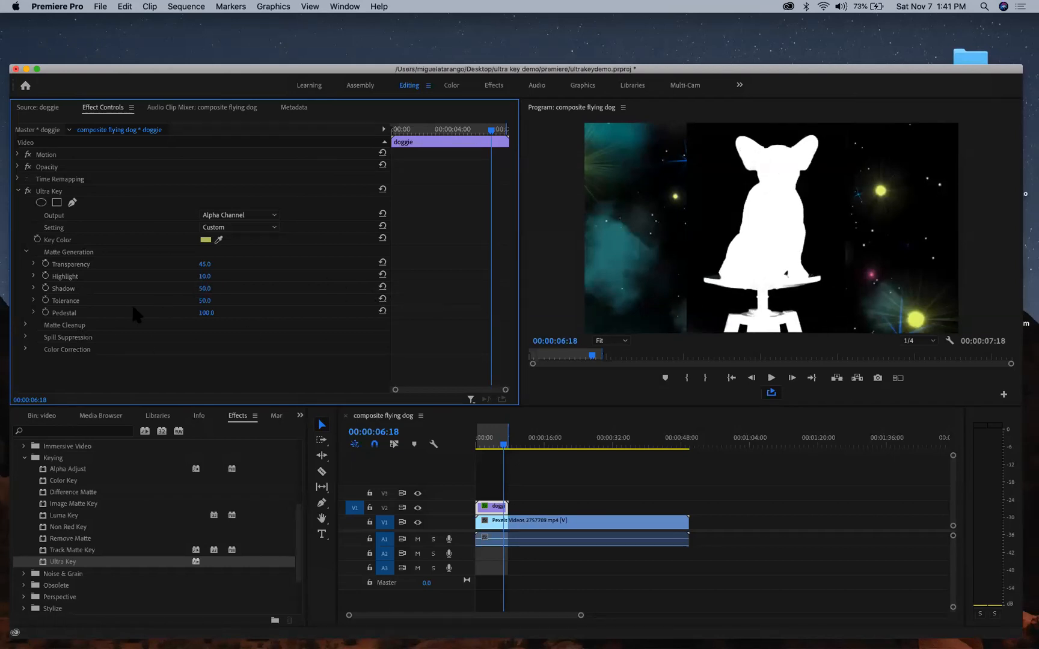
click(239, 215)
click(236, 234)
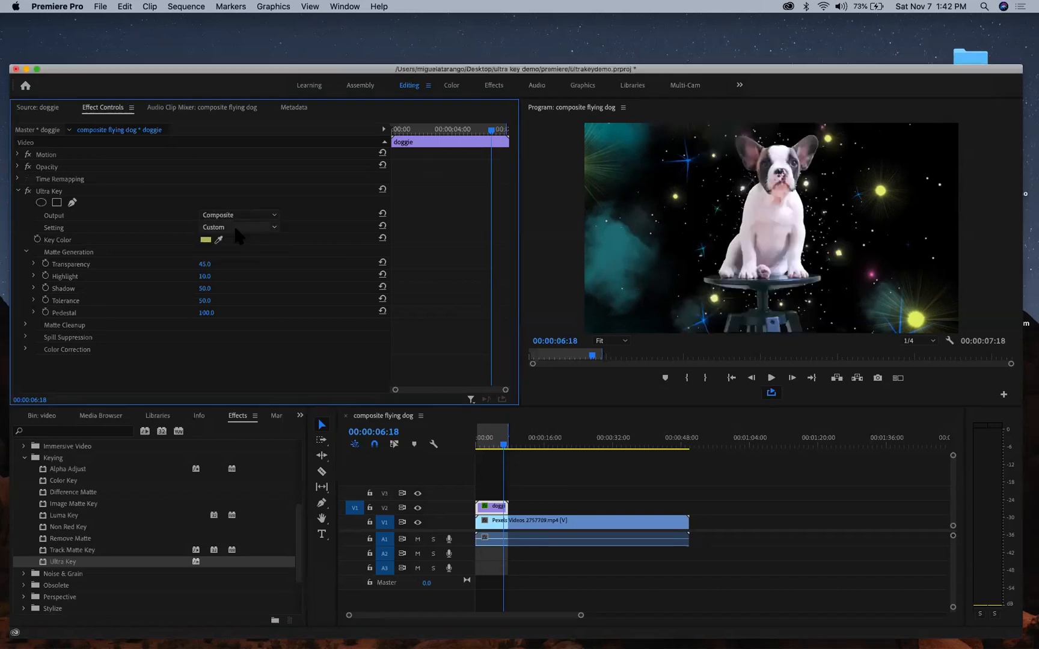
- Review playback, show Spill Suppression settings, and switch Ultra Key Output to Alpha Channel
key(space)
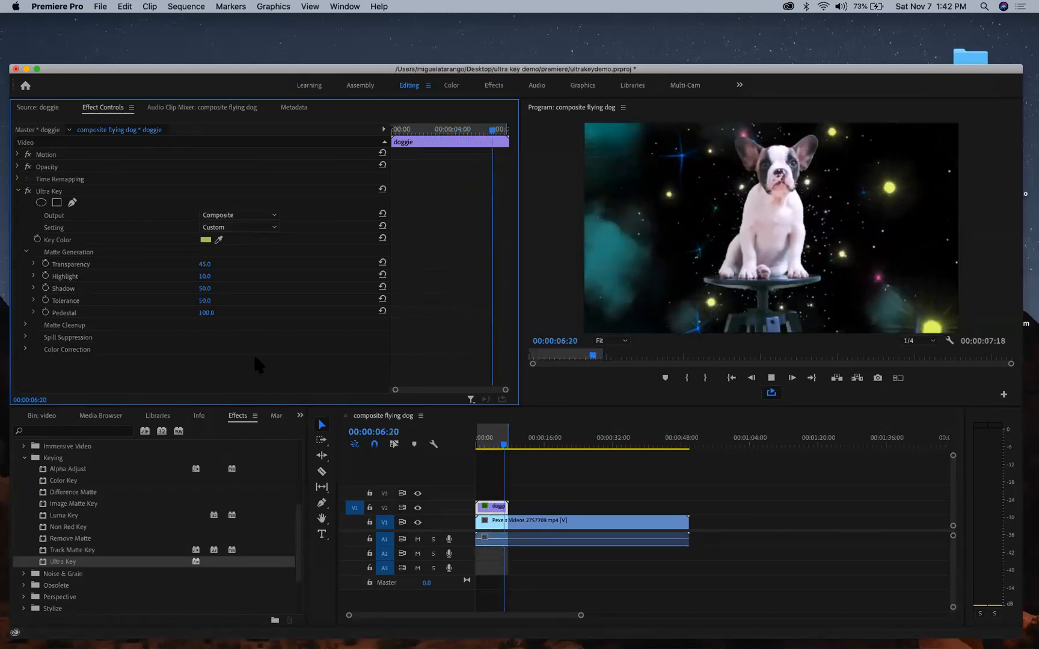
click(26, 252)
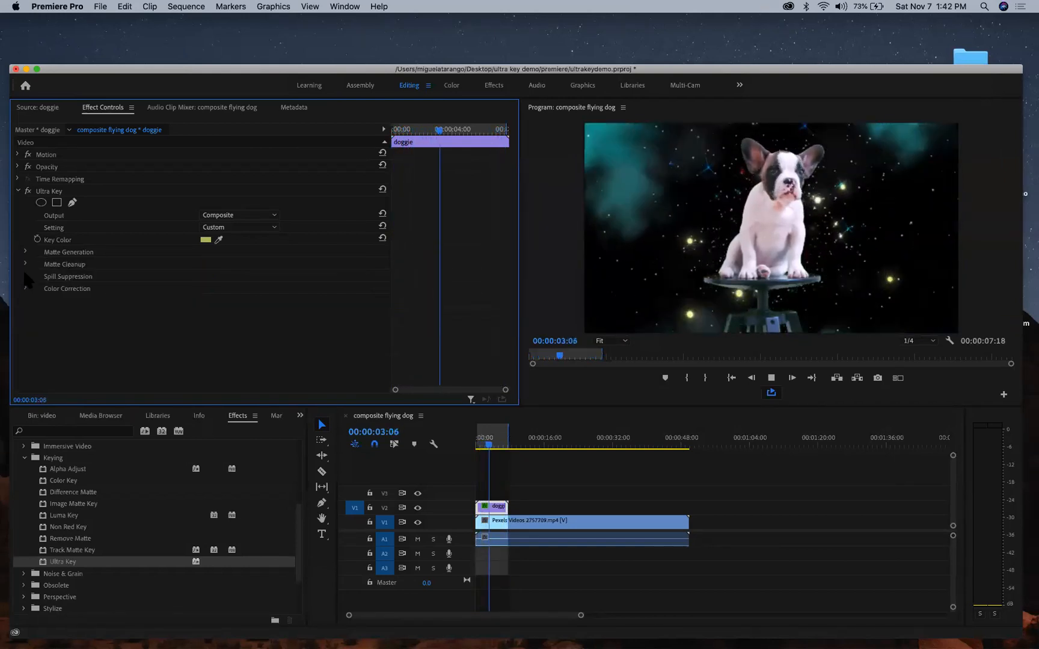
click(25, 277)
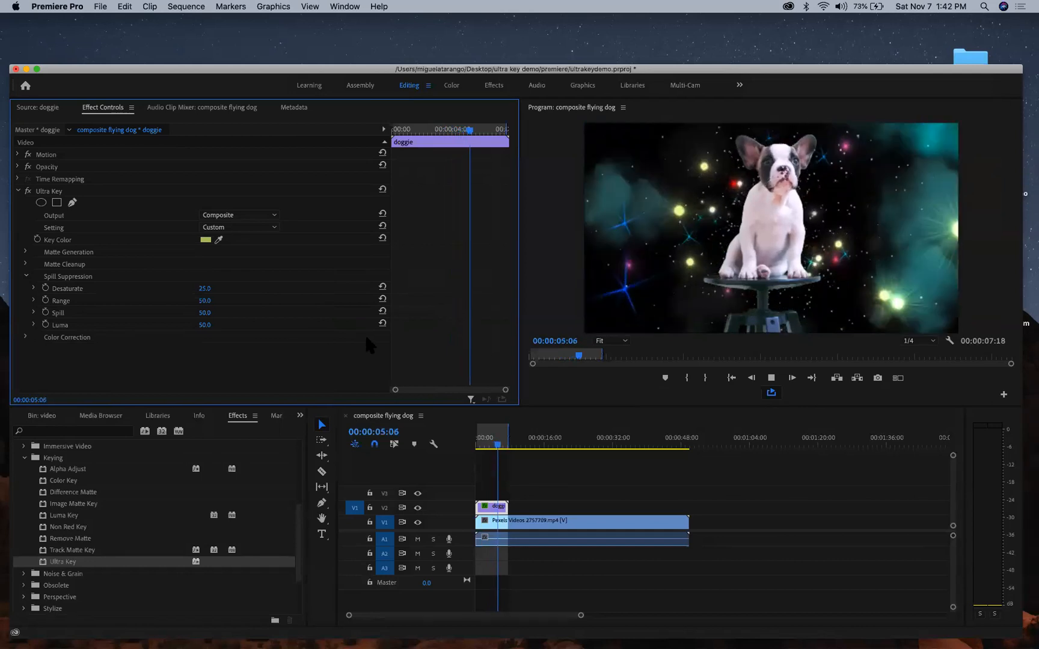
click(245, 214)
click(242, 231)
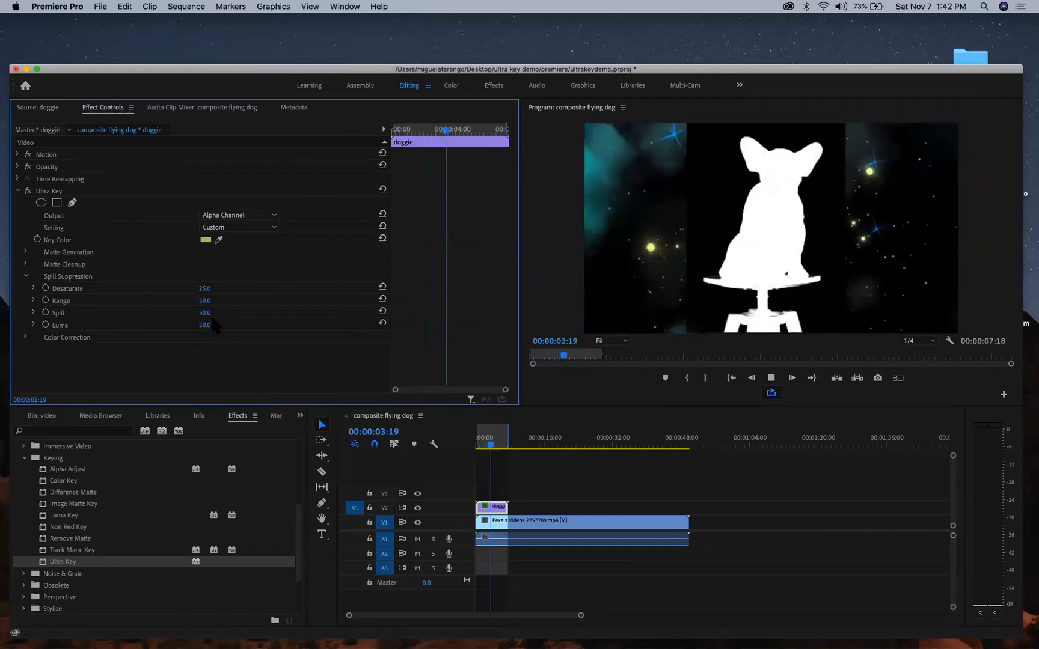
- Set Ultra Key Matte Cleanup Contrast to 100 and switch Output back to Composite
click(27, 276)
click(25, 264)
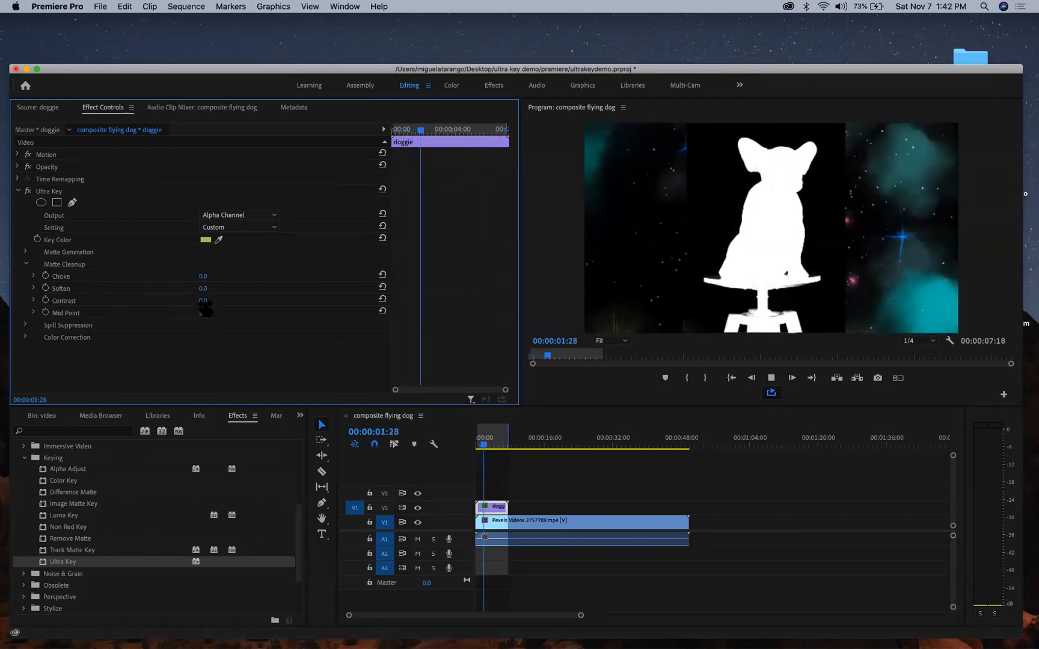
drag(204, 302, 271, 301)
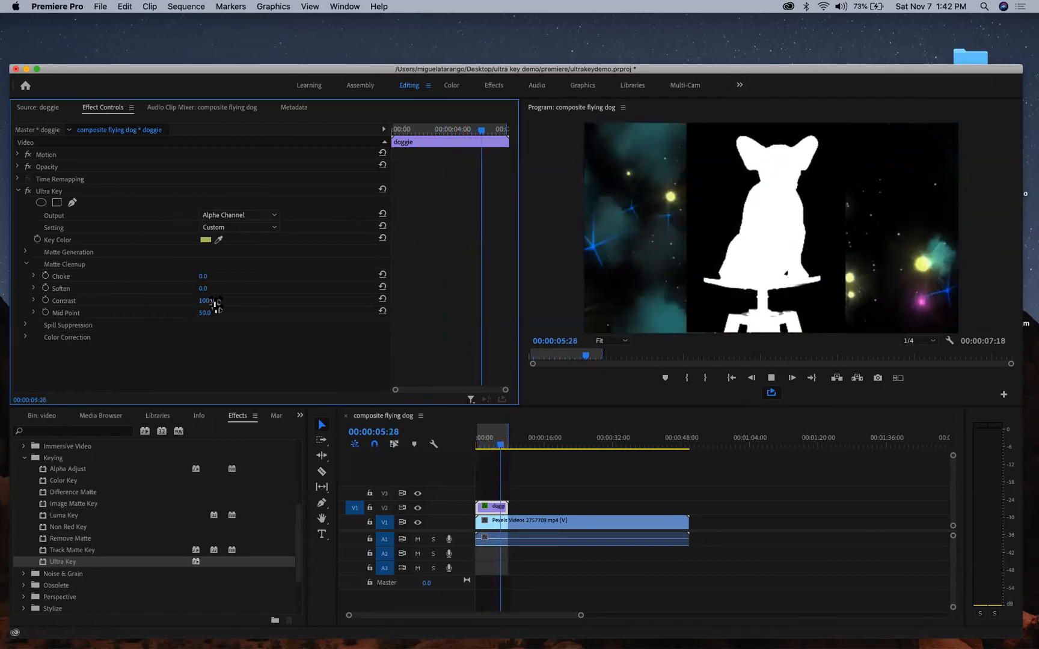
click(241, 215)
click(233, 227)
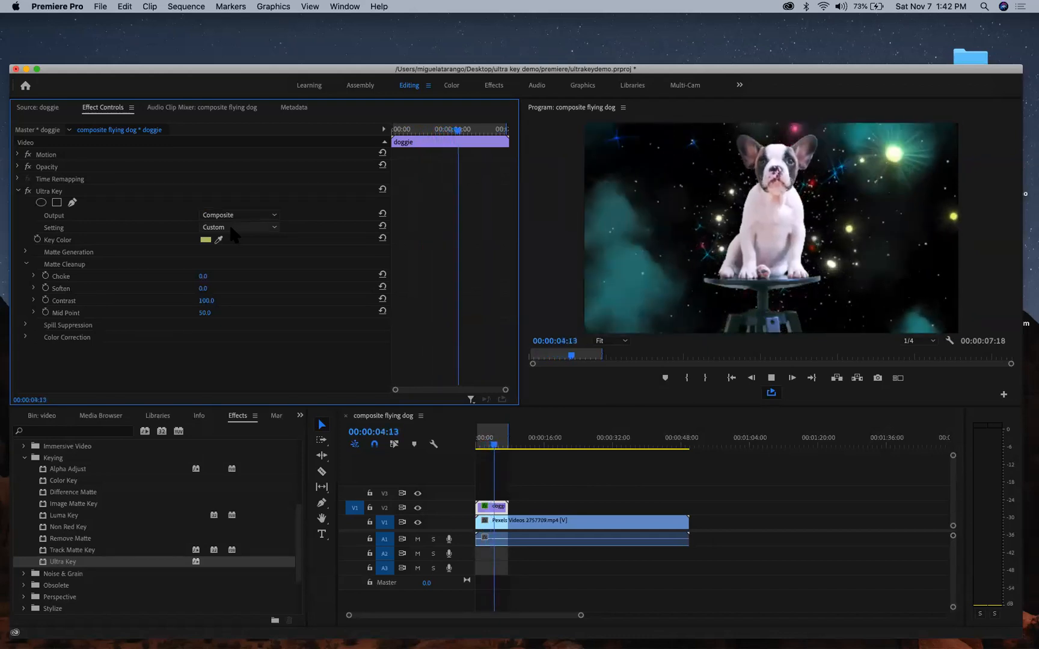
key(space)
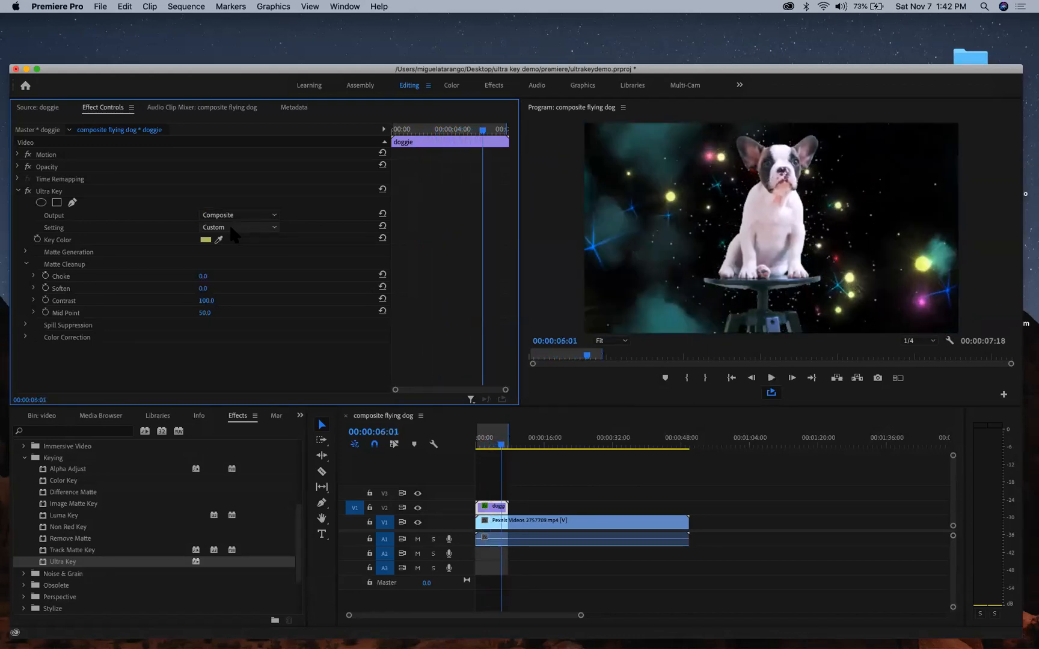
click(925, 340)
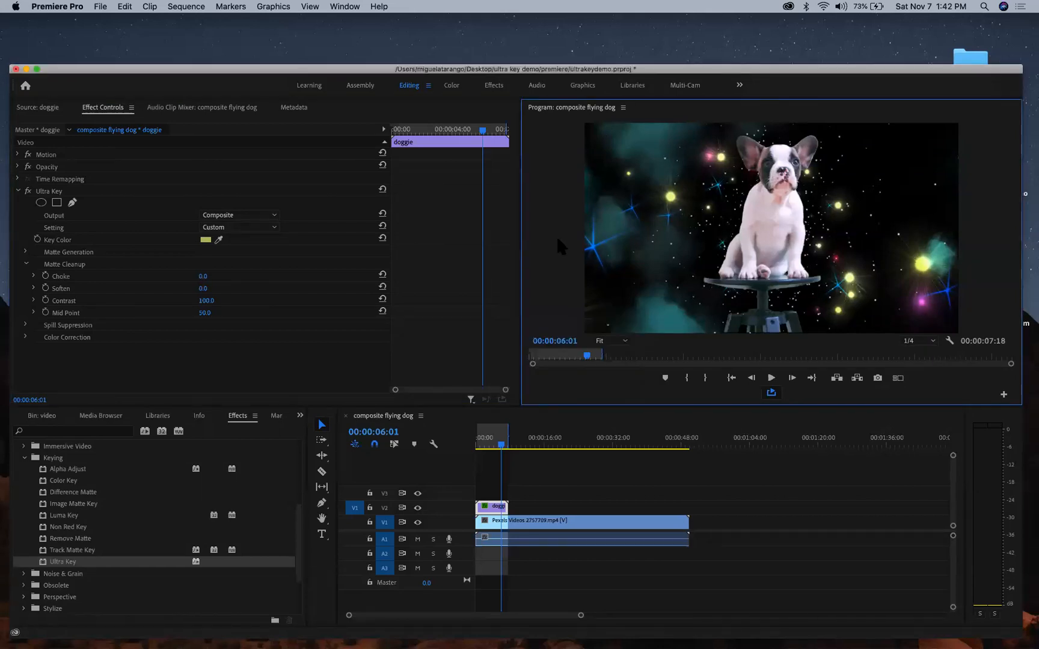
- Play the keyed puppy in a maximized Program Monitor at Full playback resolution
key(grave)
key(space)
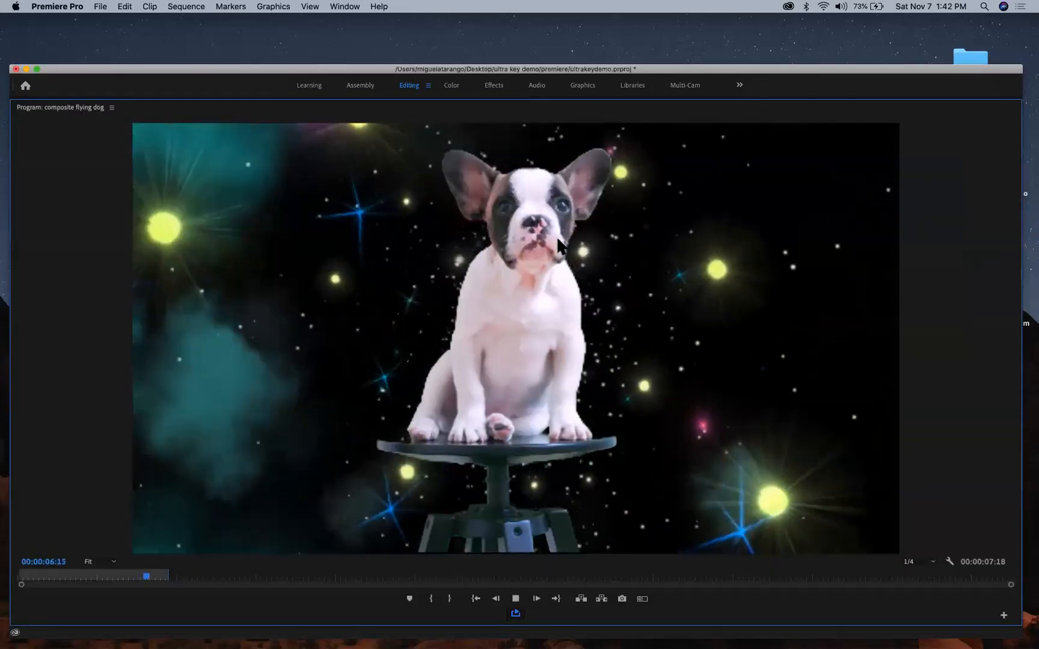
key(space)
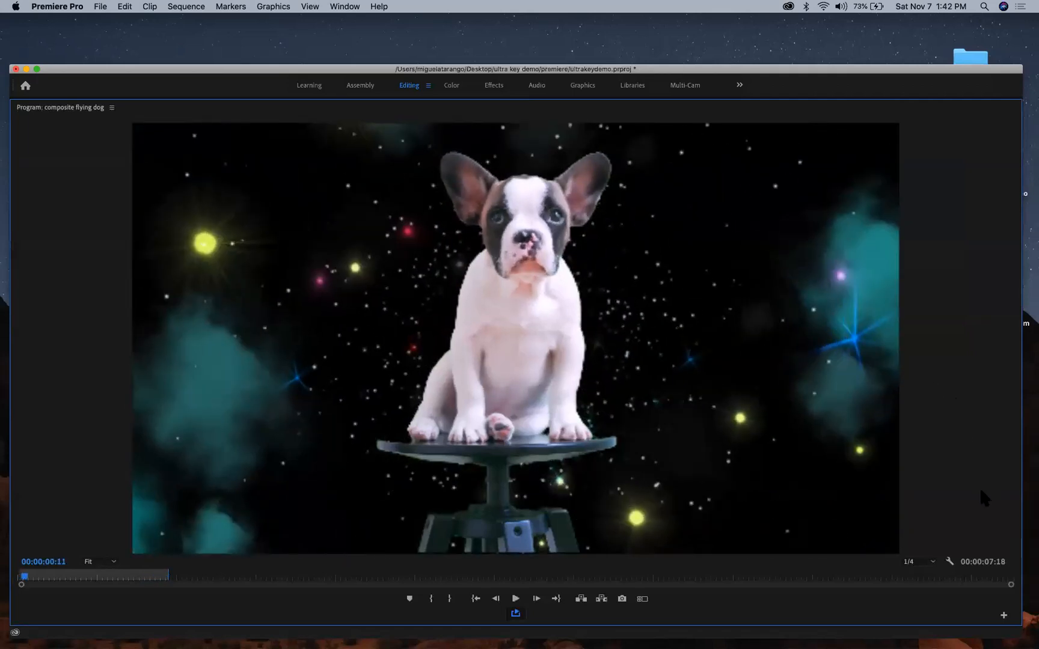
click(926, 562)
click(925, 574)
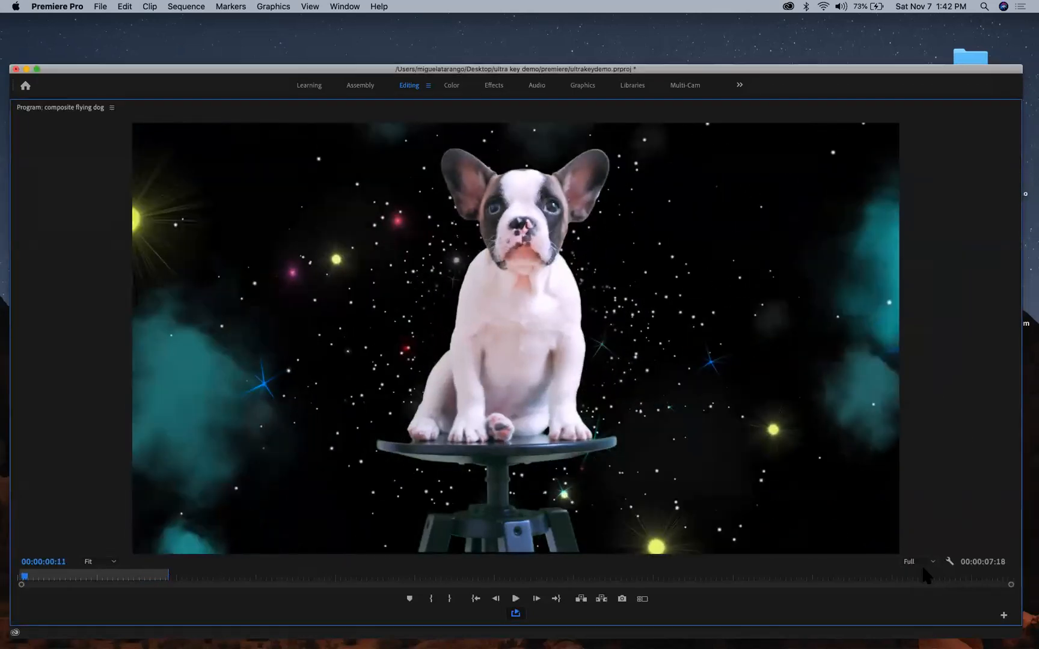
key(space)
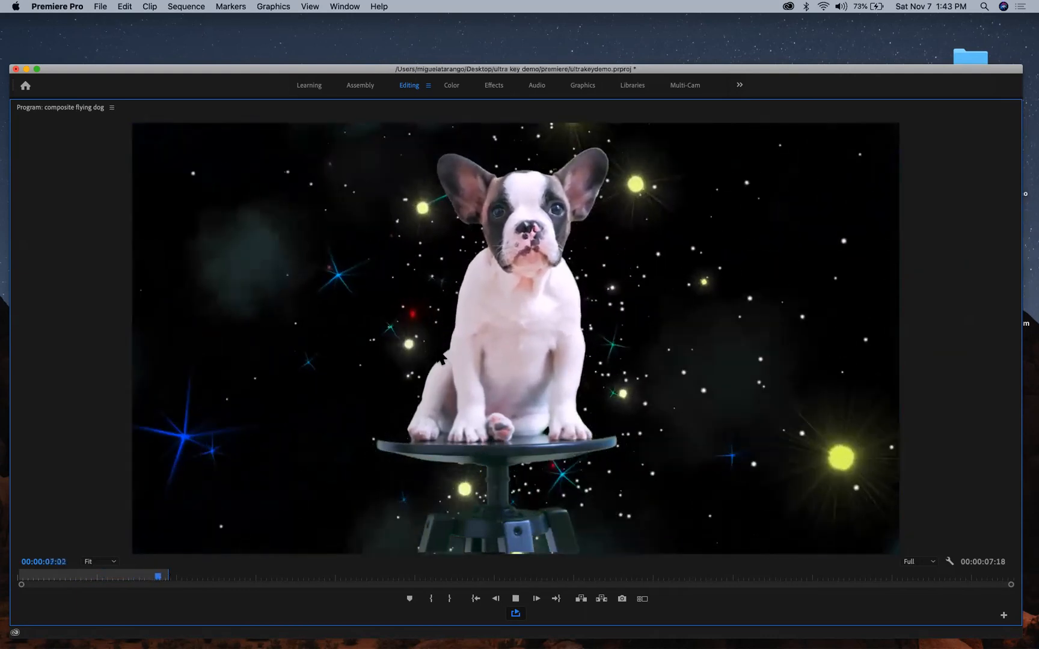
key(grave)
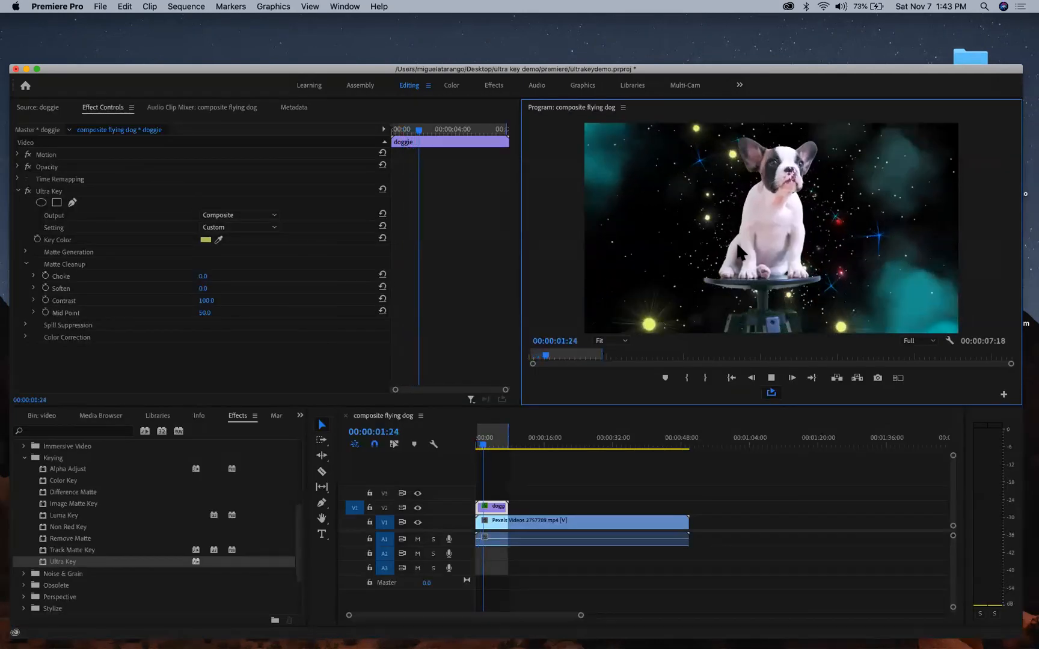
- Select the doggie clip on V2 and set its Motion Scale to 80.8
key(space)
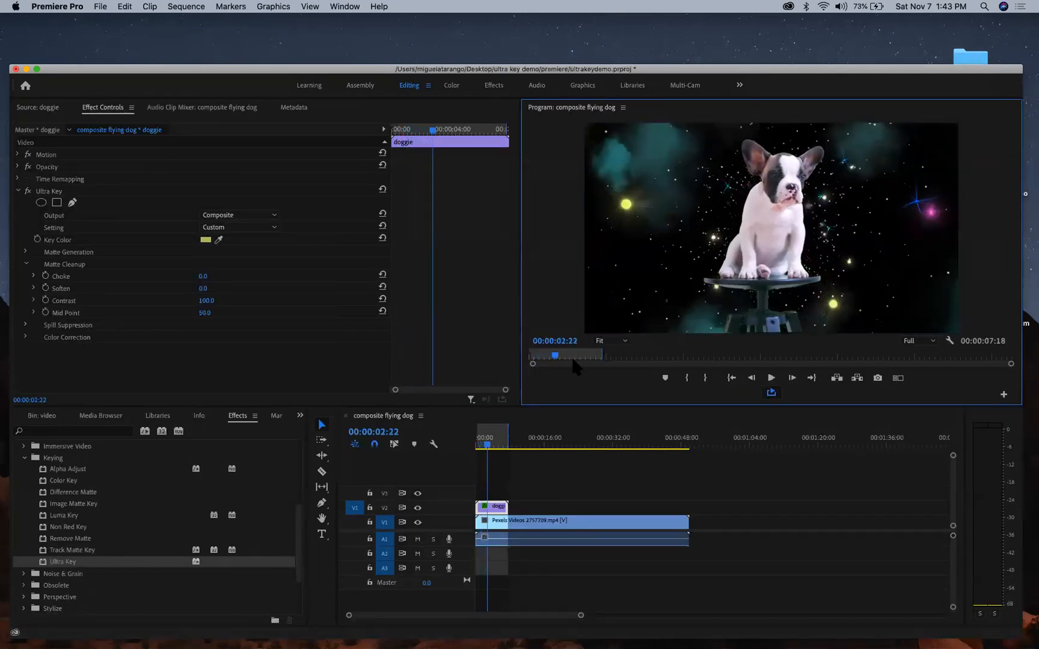
click(489, 513)
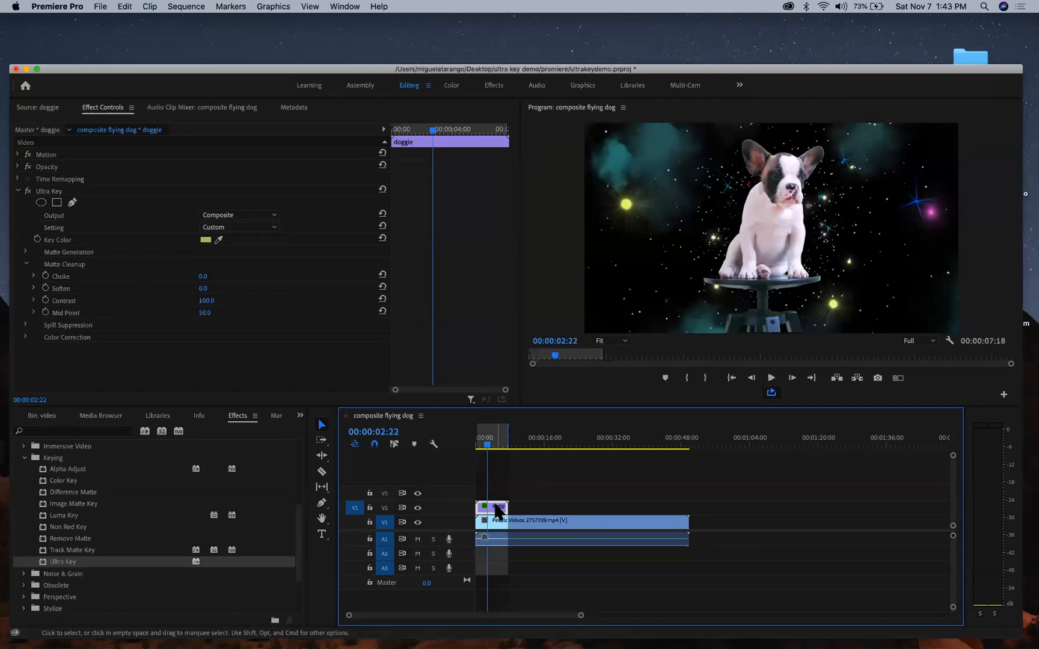
click(569, 503)
click(486, 515)
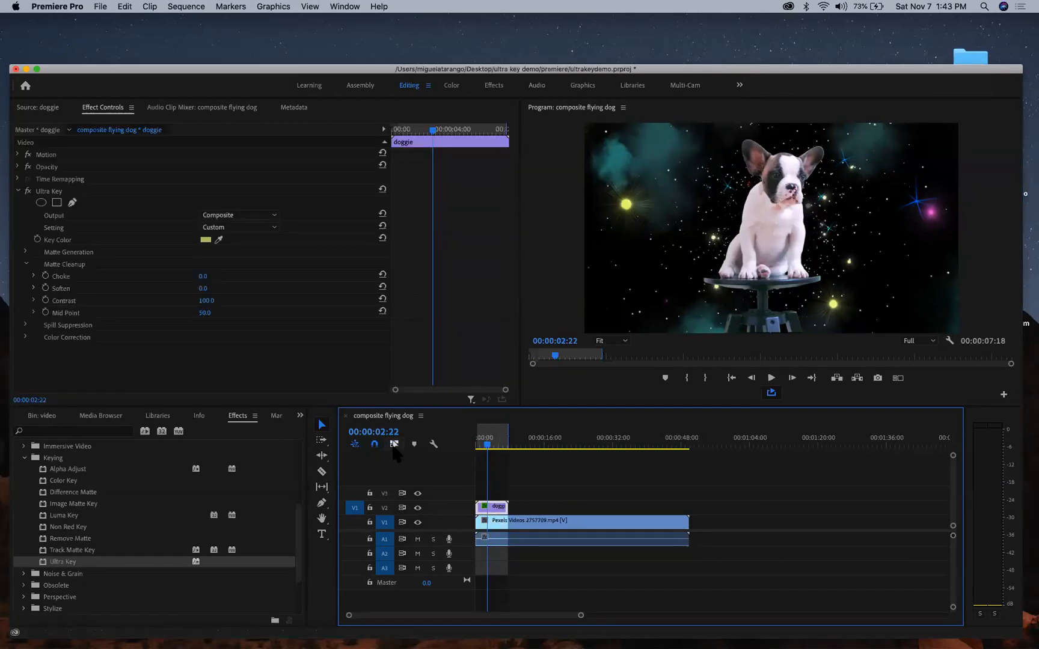
click(545, 509)
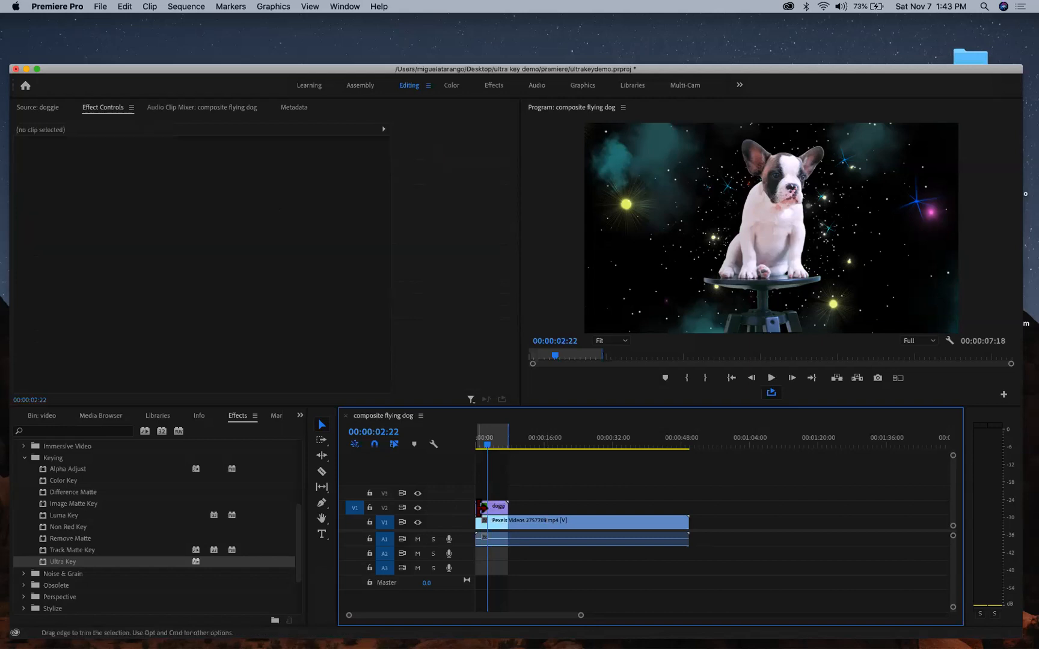
click(500, 511)
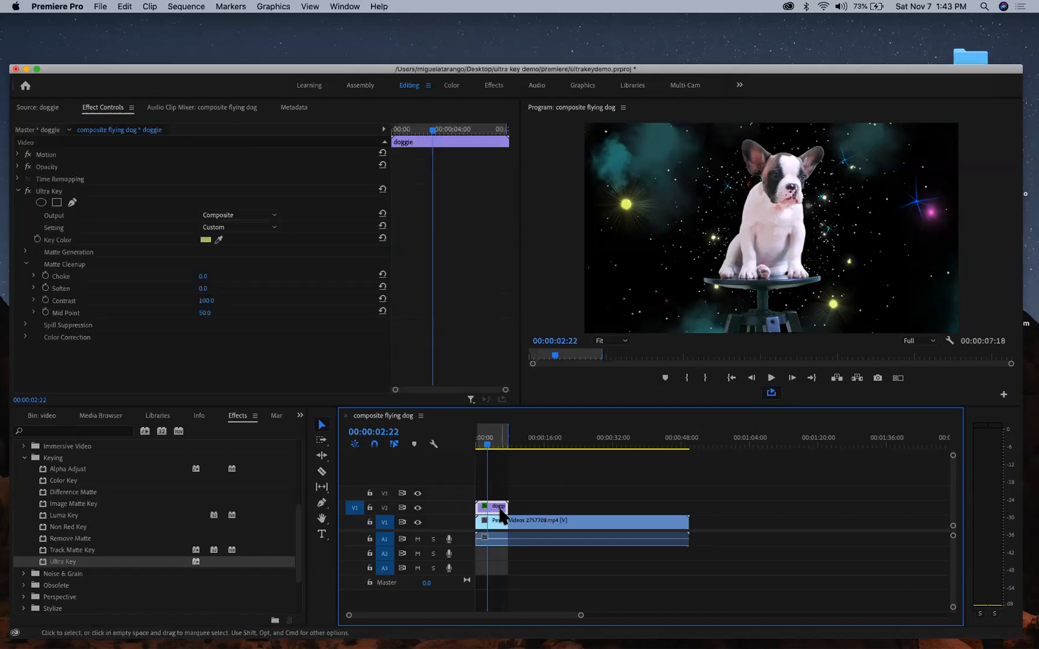
click(19, 191)
click(17, 155)
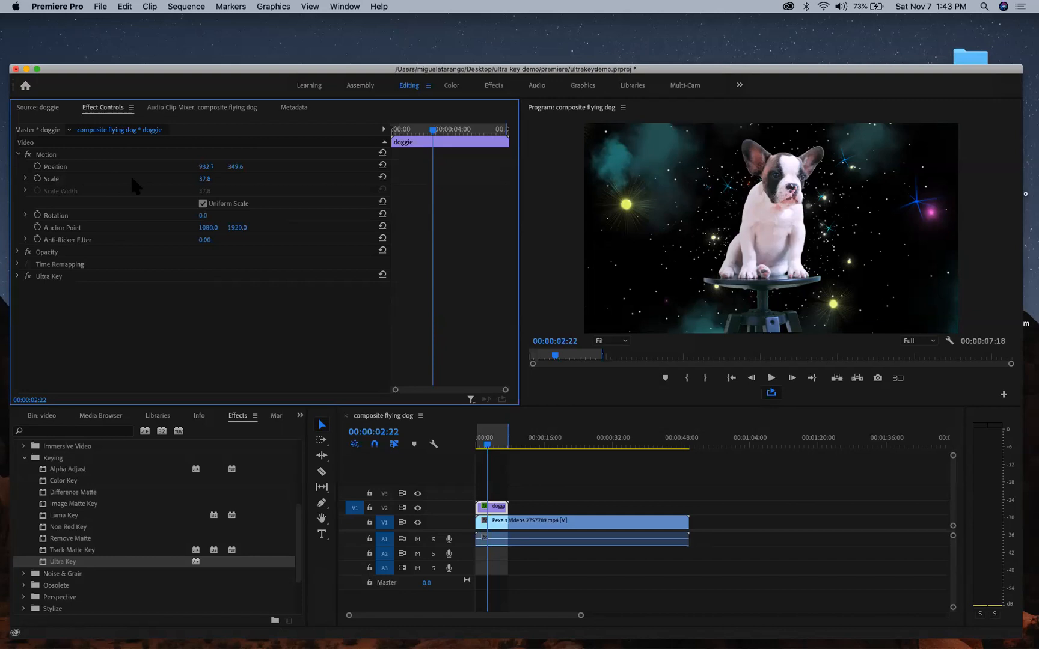
drag(205, 179, 236, 179)
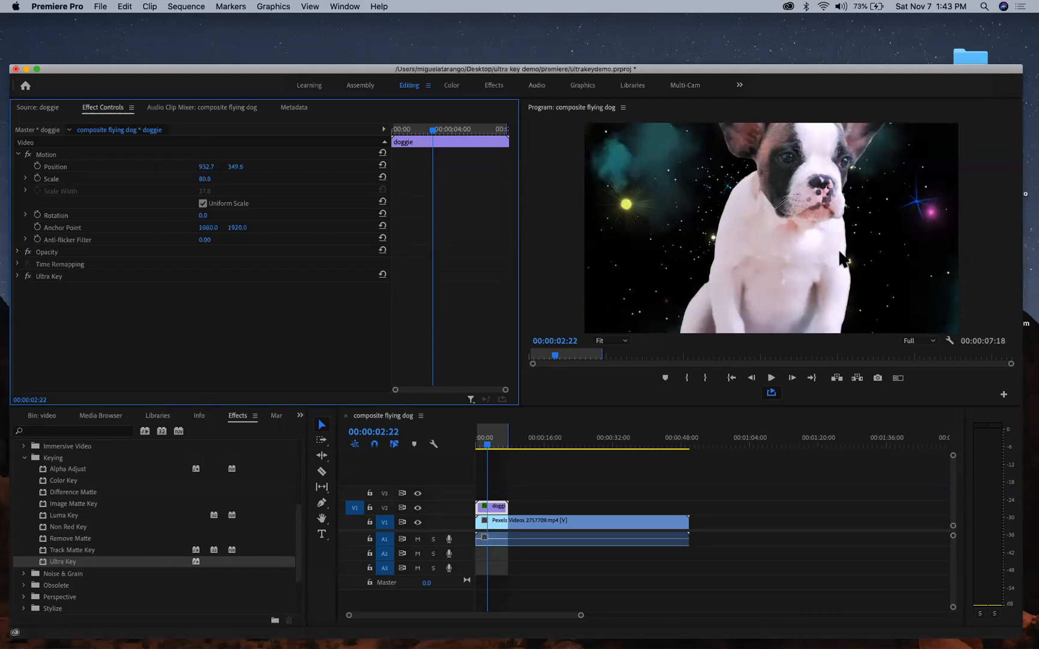
- Move the puppy to bottom centre (Position 718.3, 1331.4) so only its head peeks up
click(54, 156)
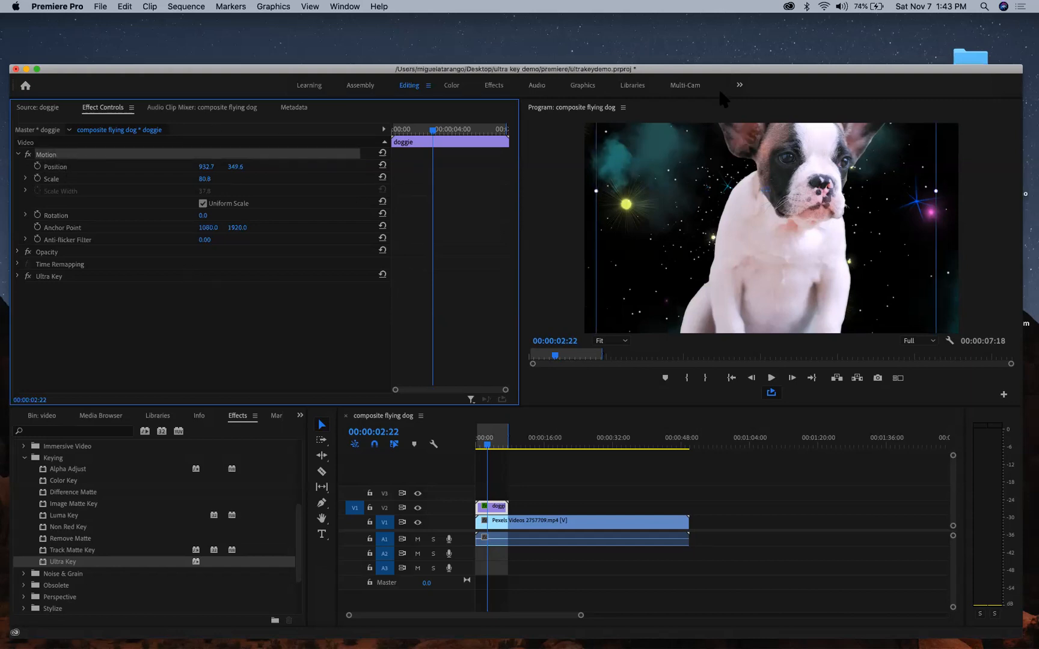
drag(732, 190, 628, 301)
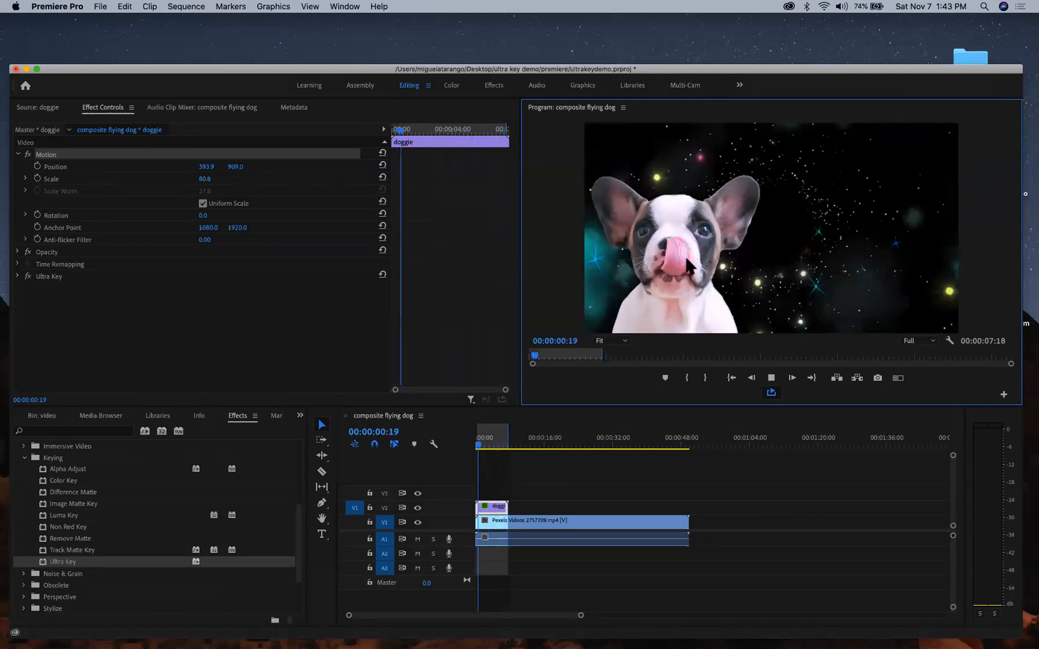
click(117, 156)
key(space)
drag(785, 244, 1026, 325)
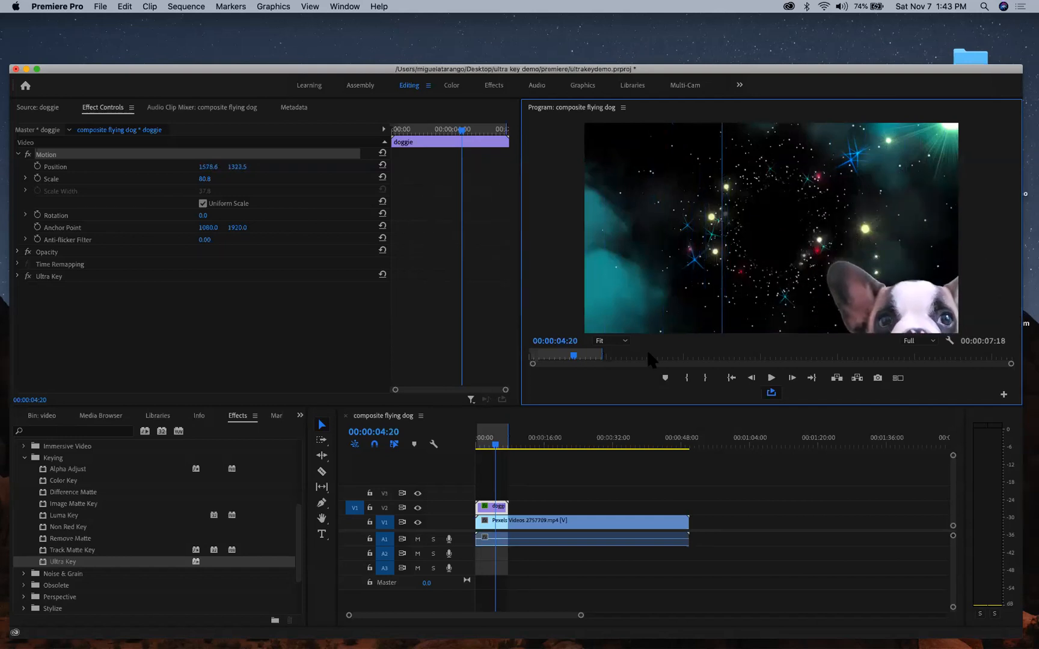
click(772, 378)
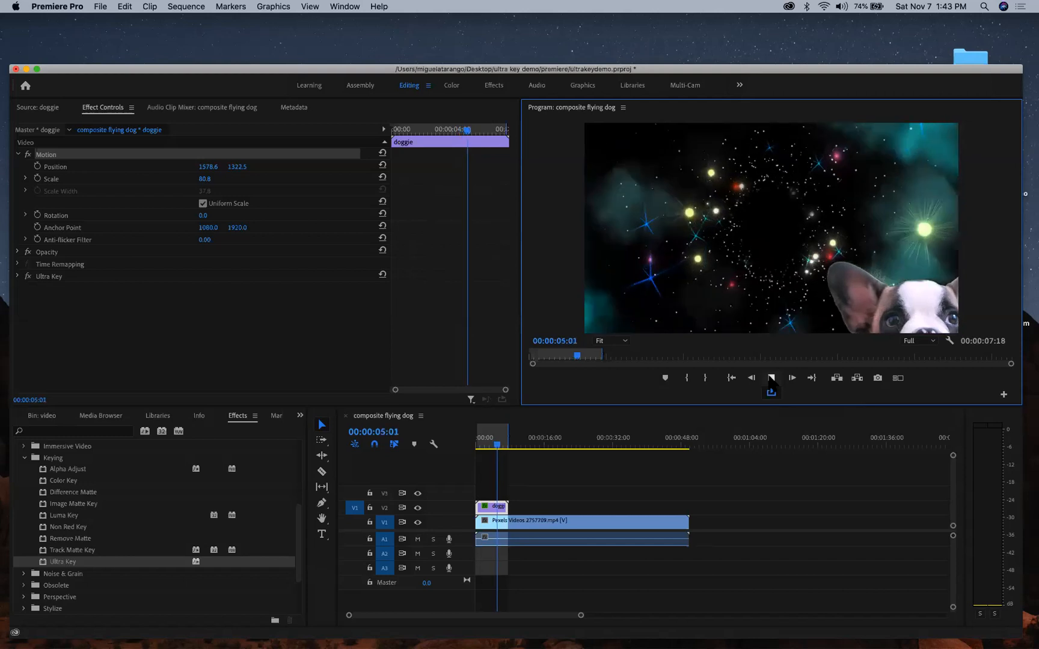
drag(923, 306, 755, 307)
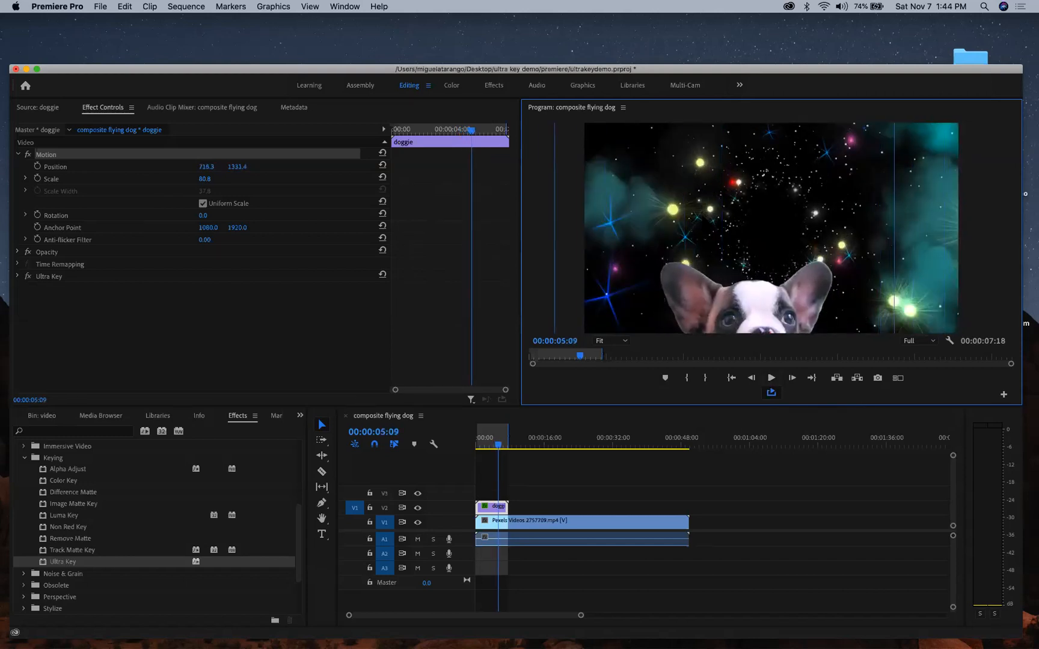
key(space)
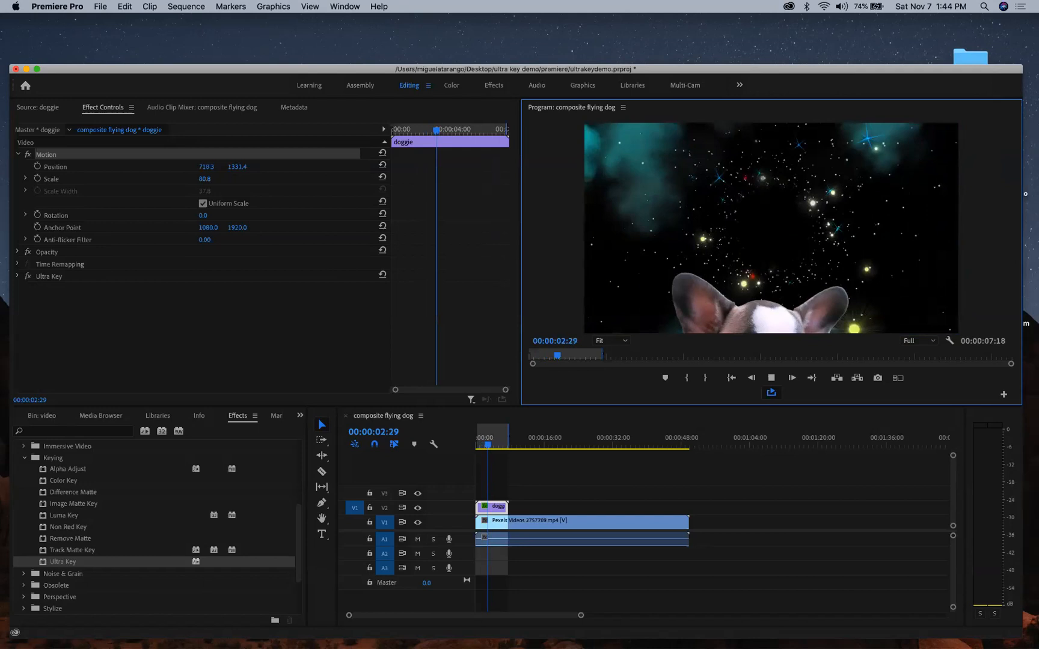
key(space)
- Marquee-select all three timeline clips and make them into subsequence composite flying dog_Sub_01
click(577, 466)
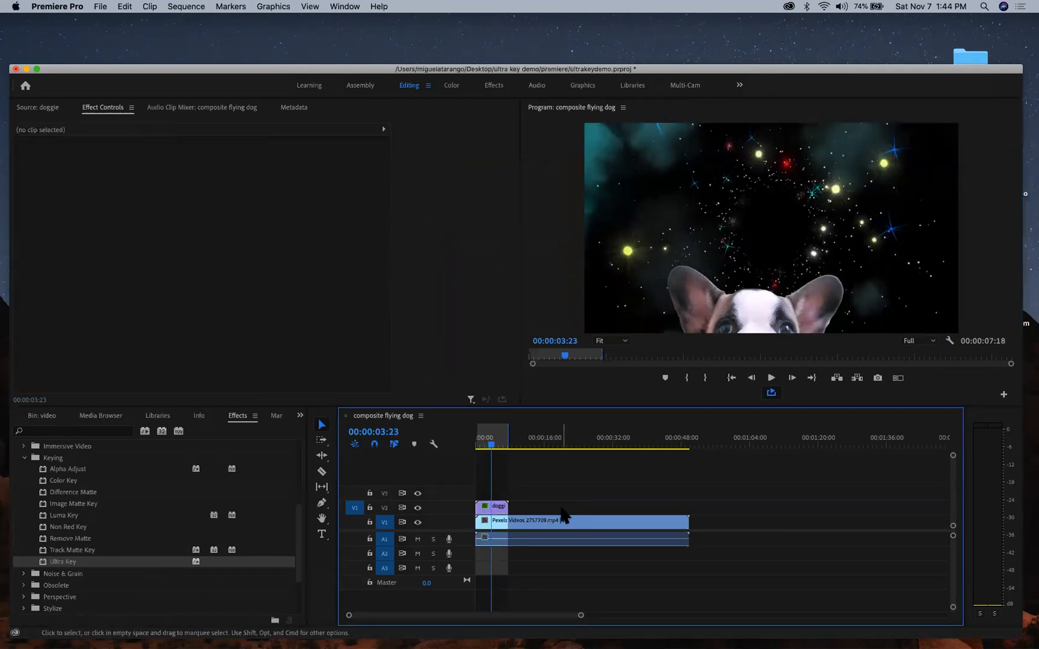
click(40, 416)
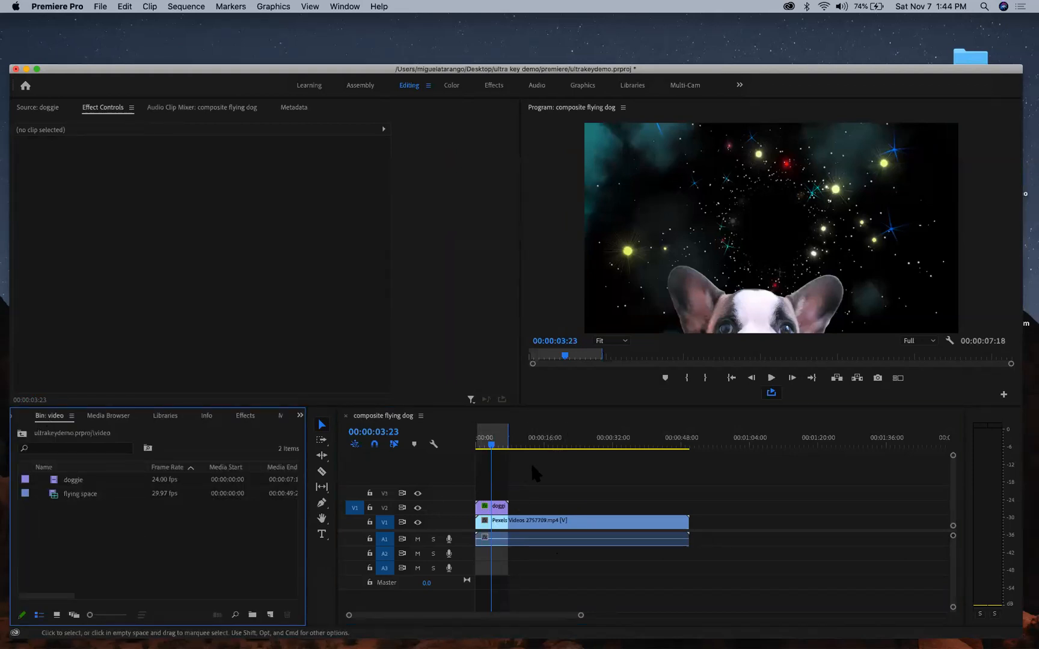
click(545, 474)
drag(515, 483, 519, 556)
drag(494, 456, 557, 543)
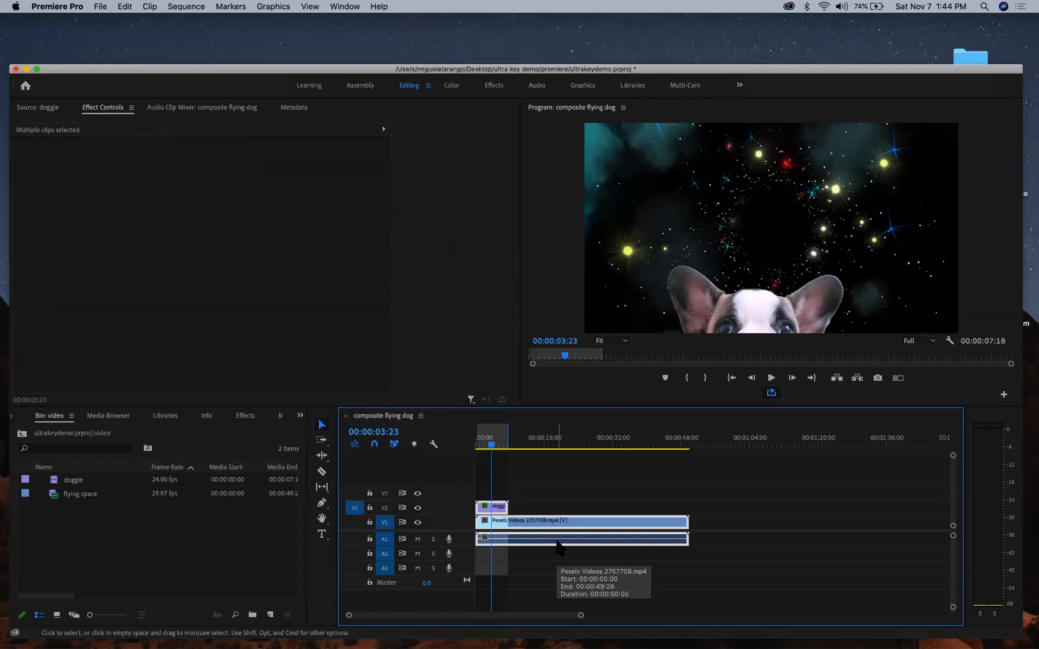
right_click(498, 511)
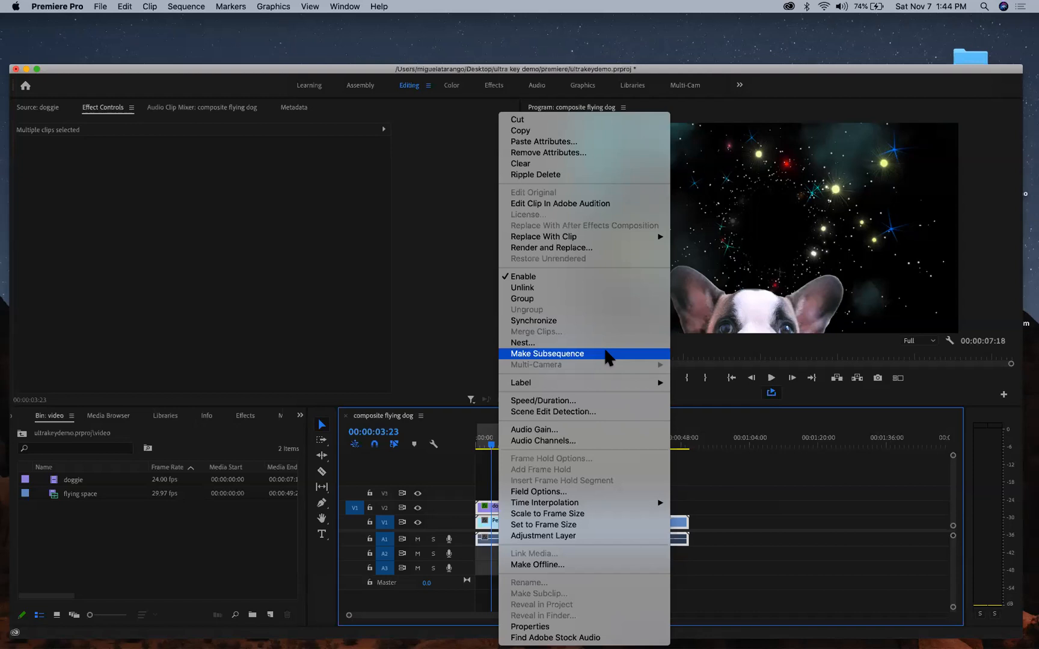
click(549, 355)
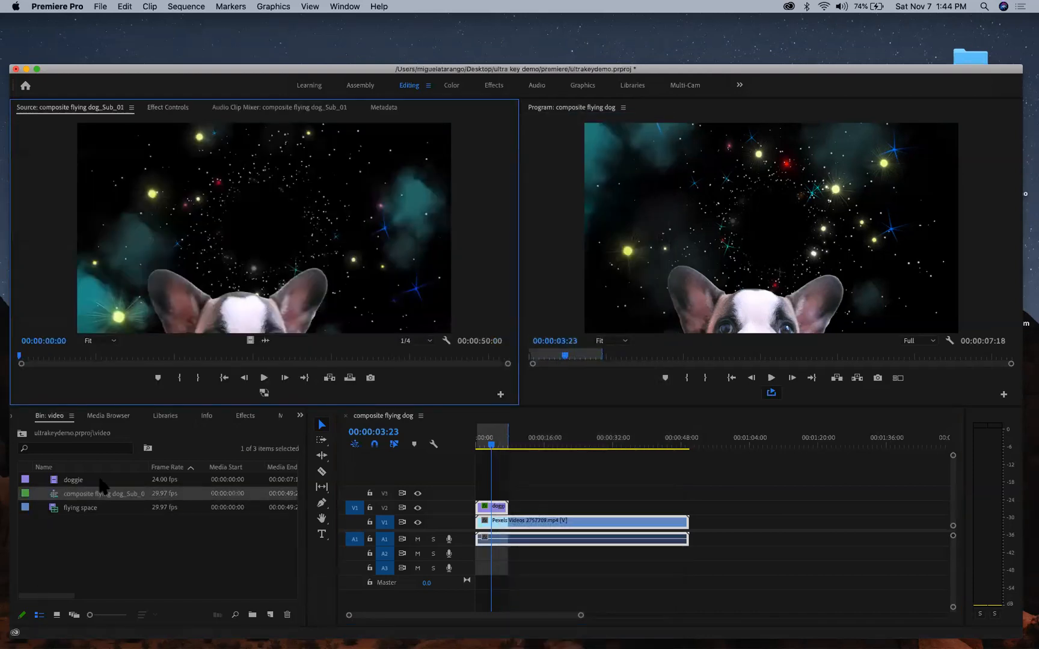
- Open composite flying dog_Sub_01 and scale its doggie clip to 173.8
double_click(56, 501)
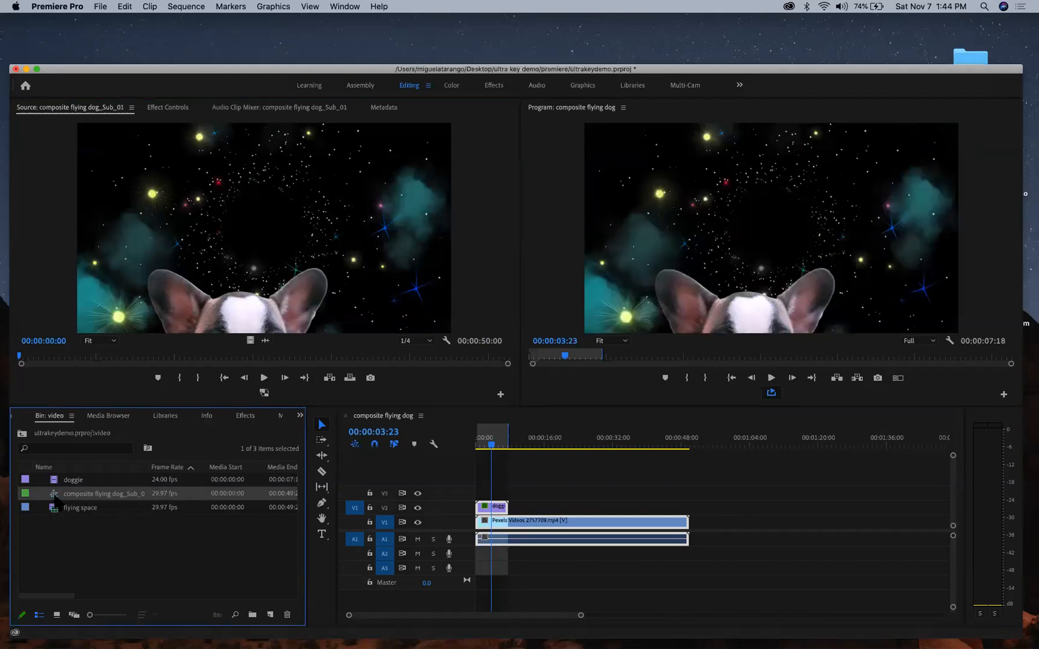
key(space)
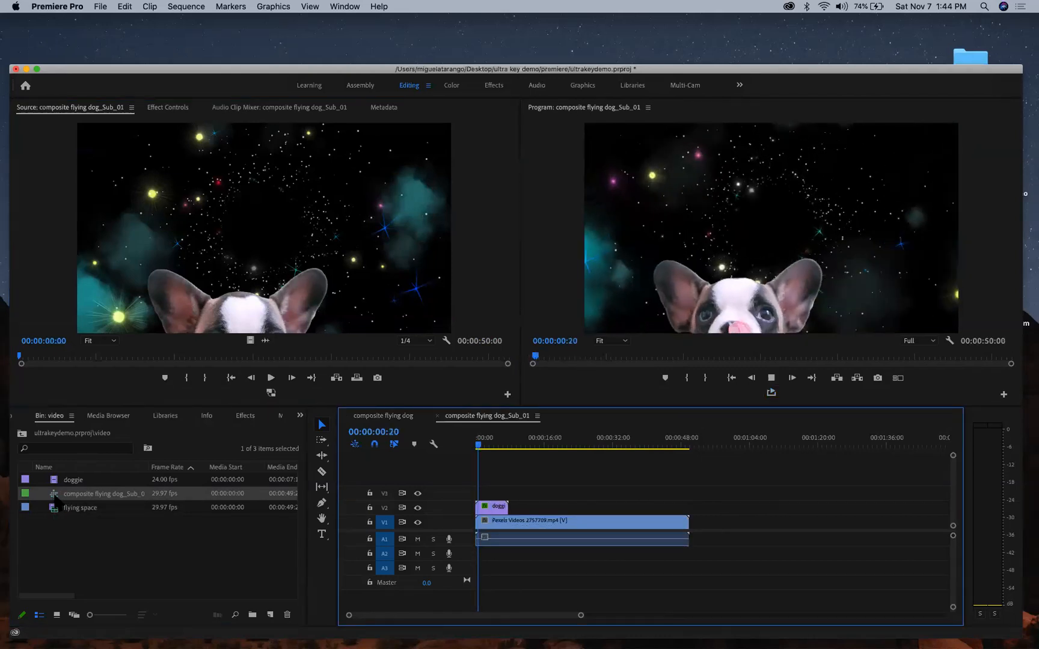
key(space)
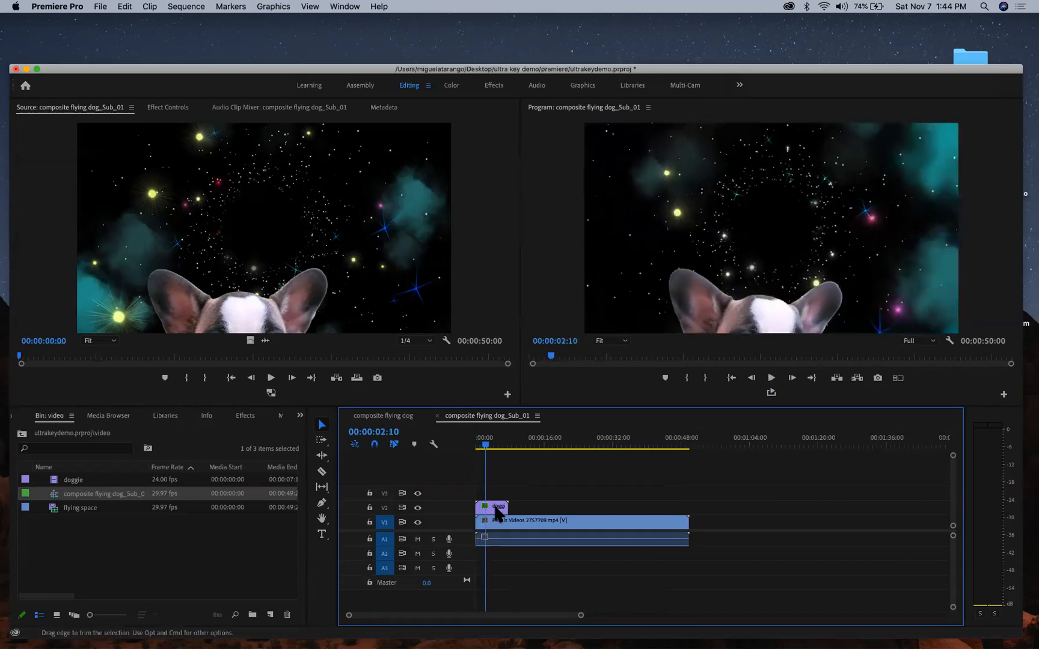
click(167, 107)
mouse_move(205, 179)
mouse_down()
mouse_move(277, 179)
mouse_move(214, 176)
mouse_up()
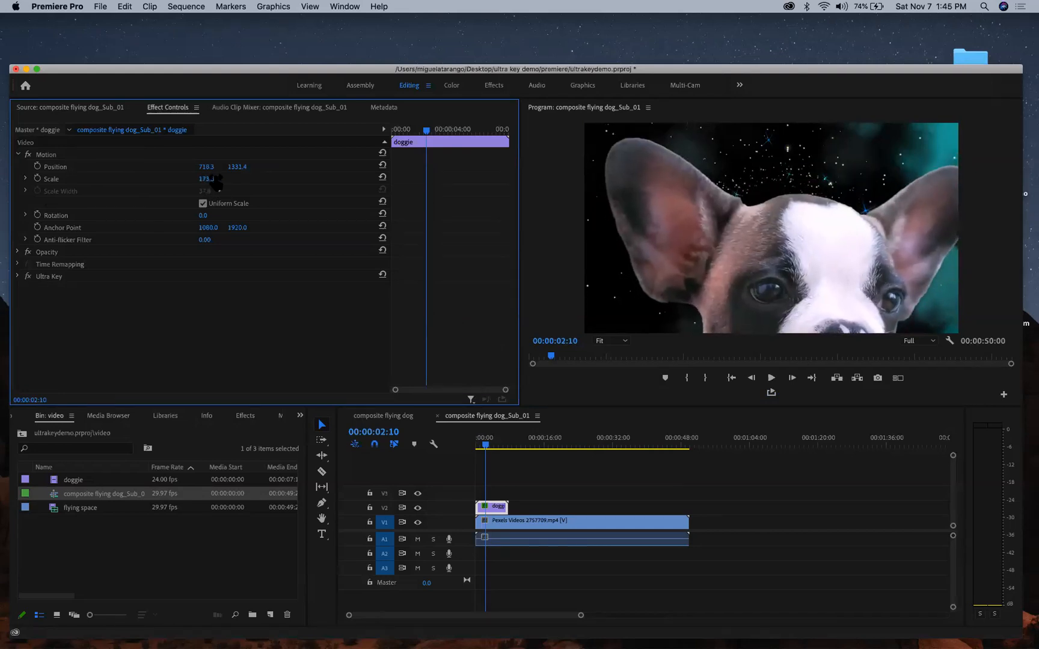
- Review the enlarged puppy full-screen, then close the Sub_01 timeline
key(space)
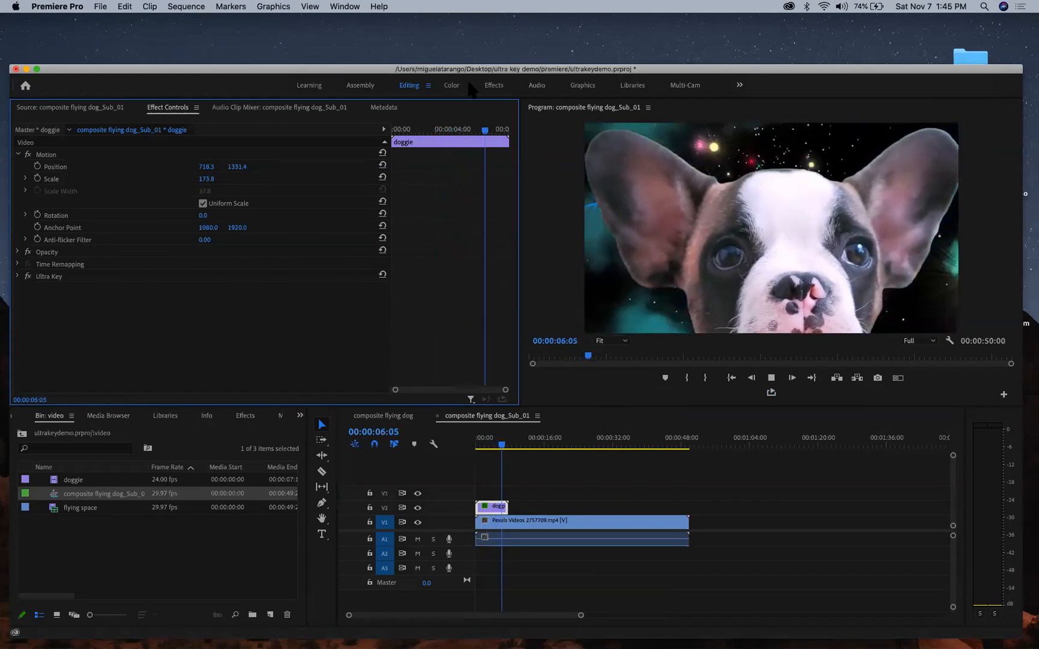
click(540, 182)
key(grave)
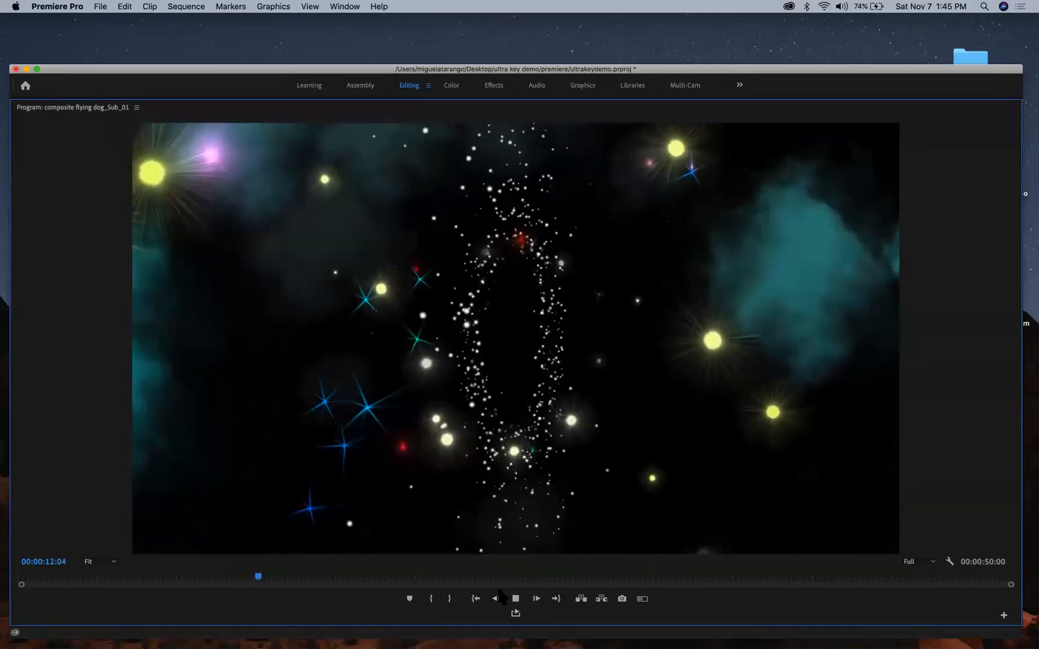
key(space)
click(478, 599)
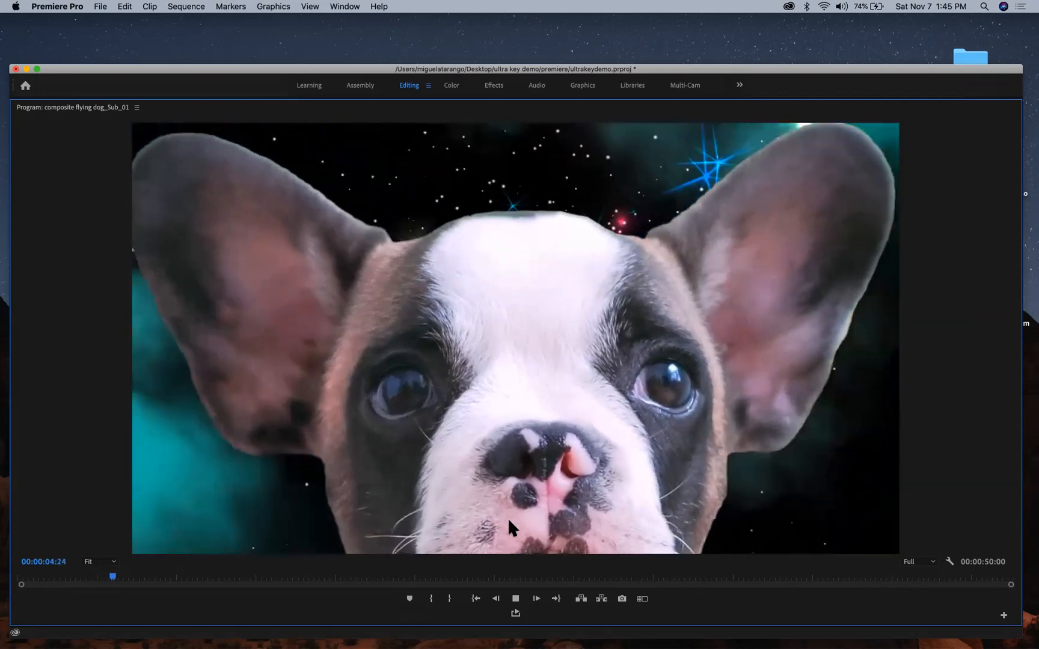
key(grave)
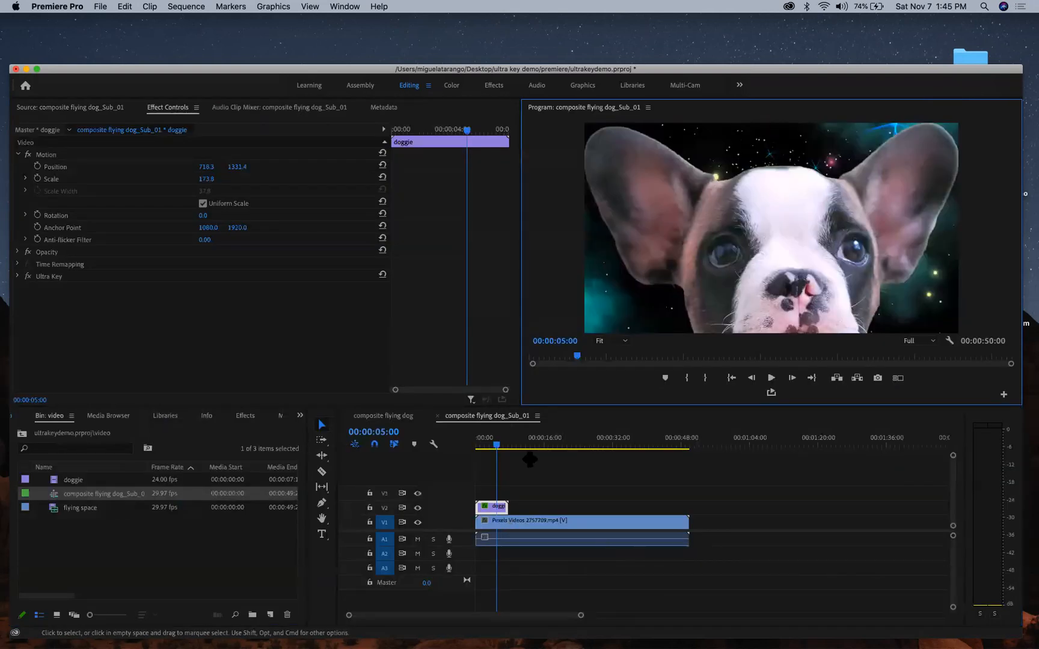
drag(496, 443, 495, 454)
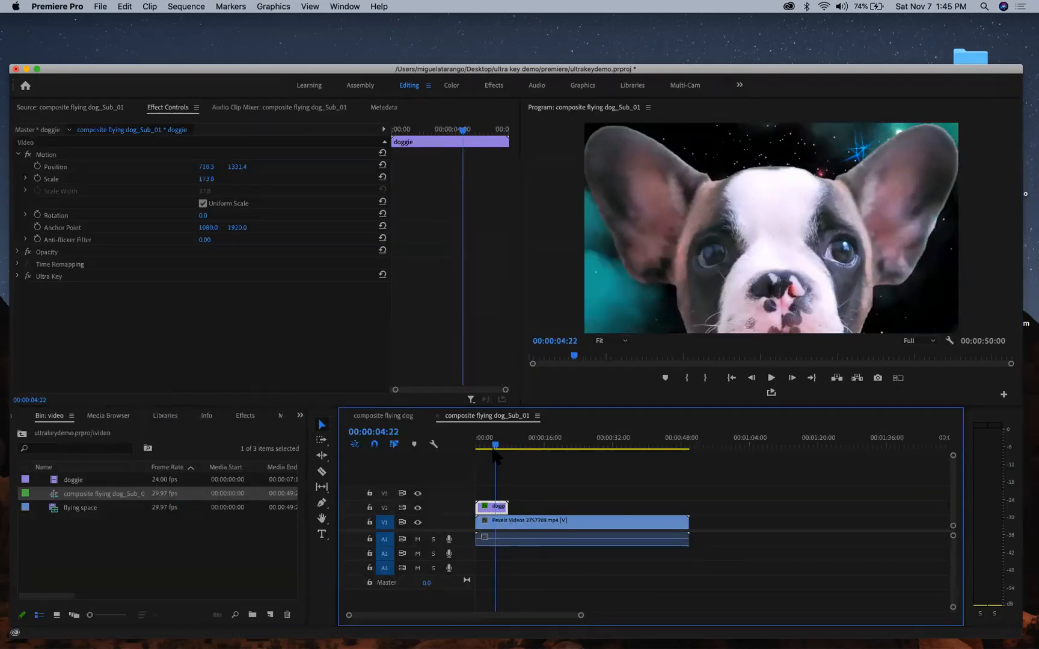
click(437, 415)
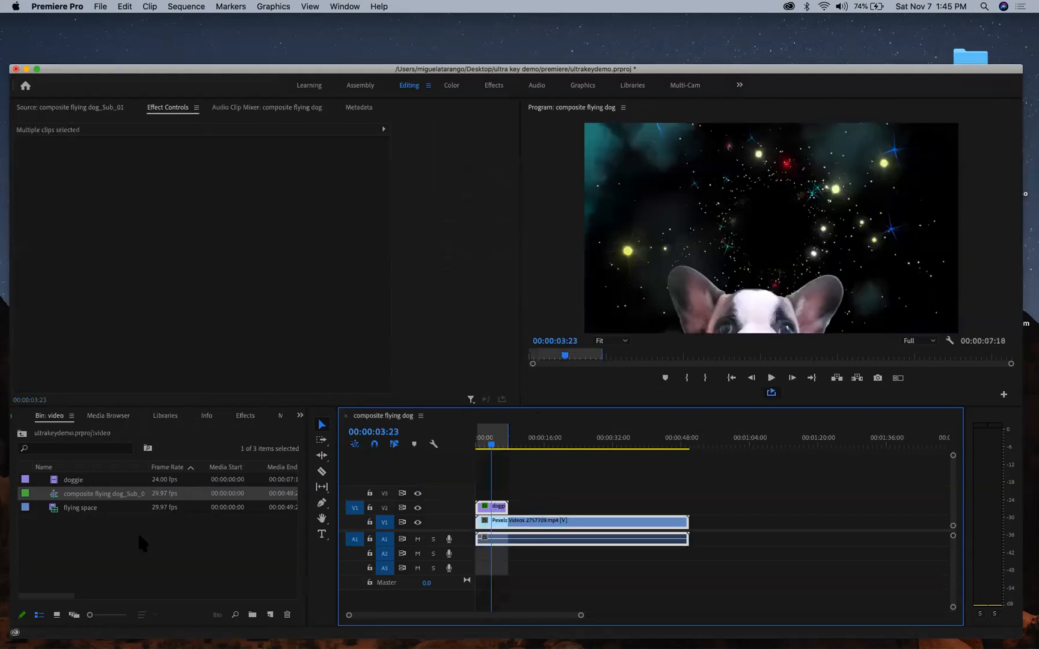
- Move composite flying dog_Sub_01 from the video bin into the sequences folder
click(100, 526)
key(grave)
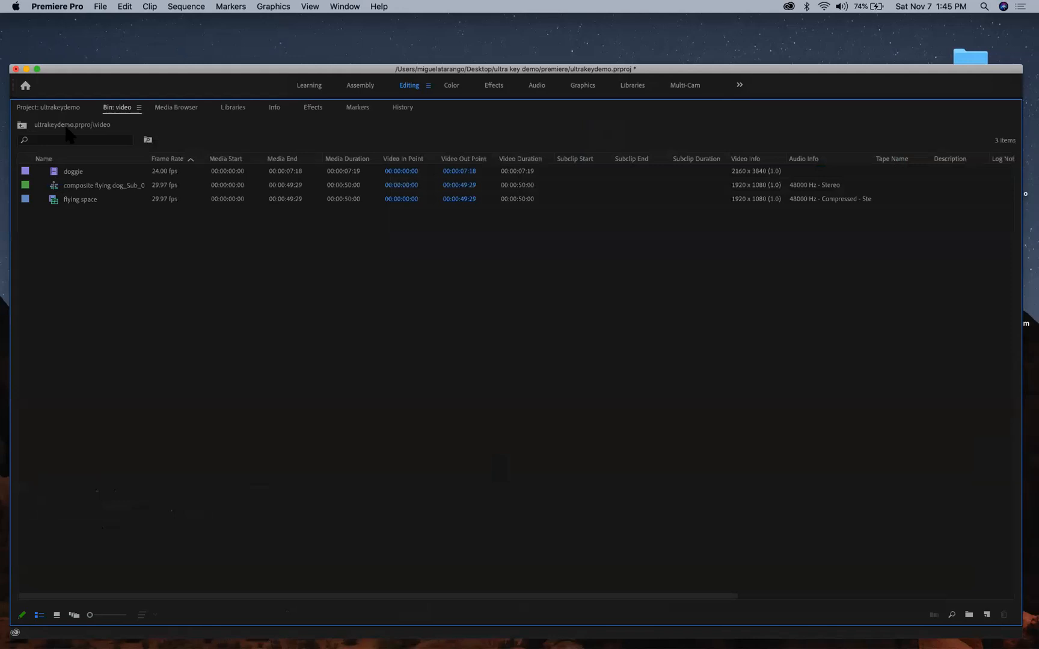
click(22, 126)
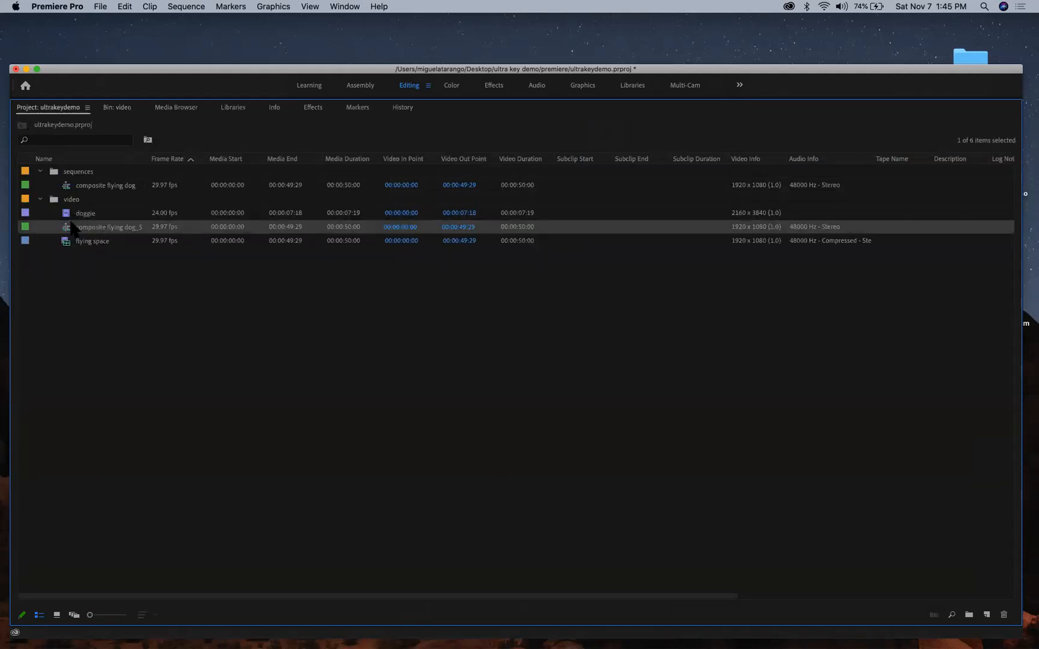
drag(75, 178, 77, 175)
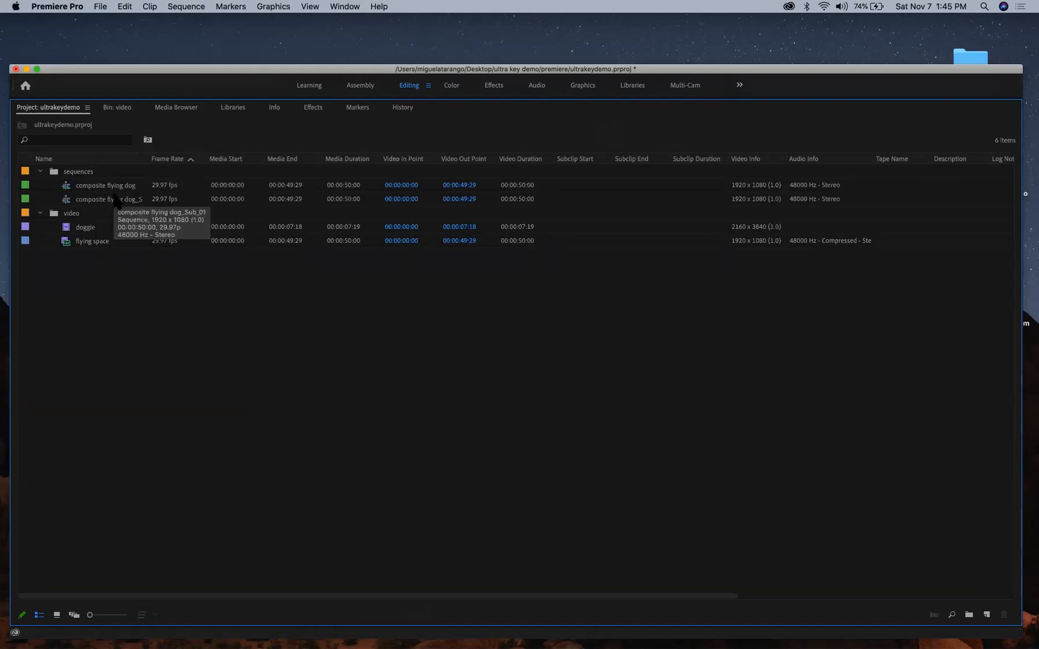
key(grave)
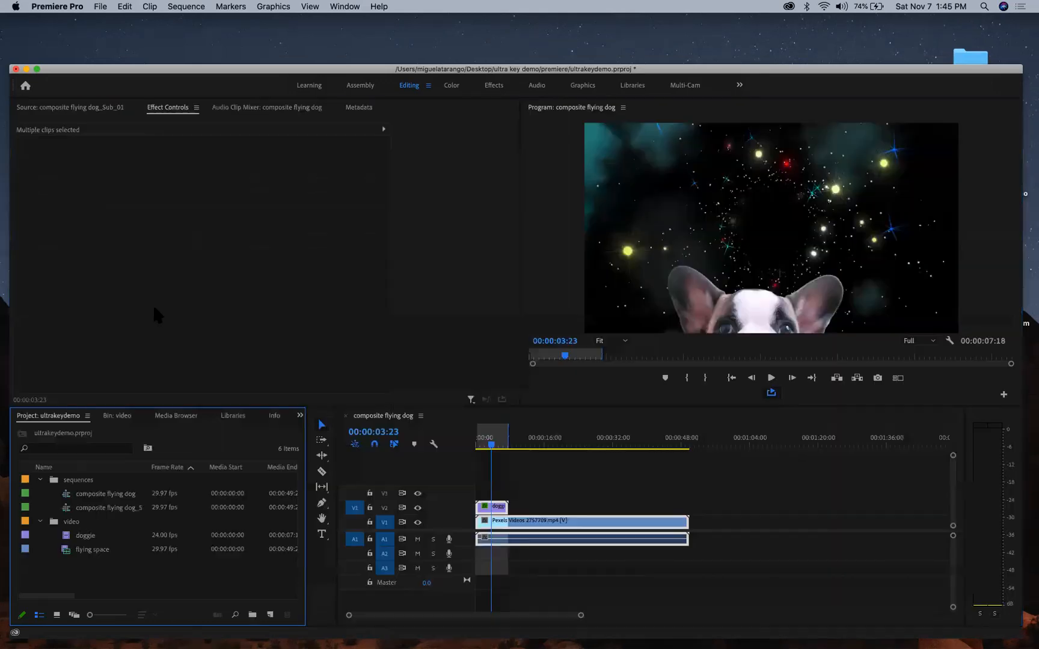
- Nest the selected puppy and space clips as 'Nested Sequence 01' and play the result
right_click(498, 510)
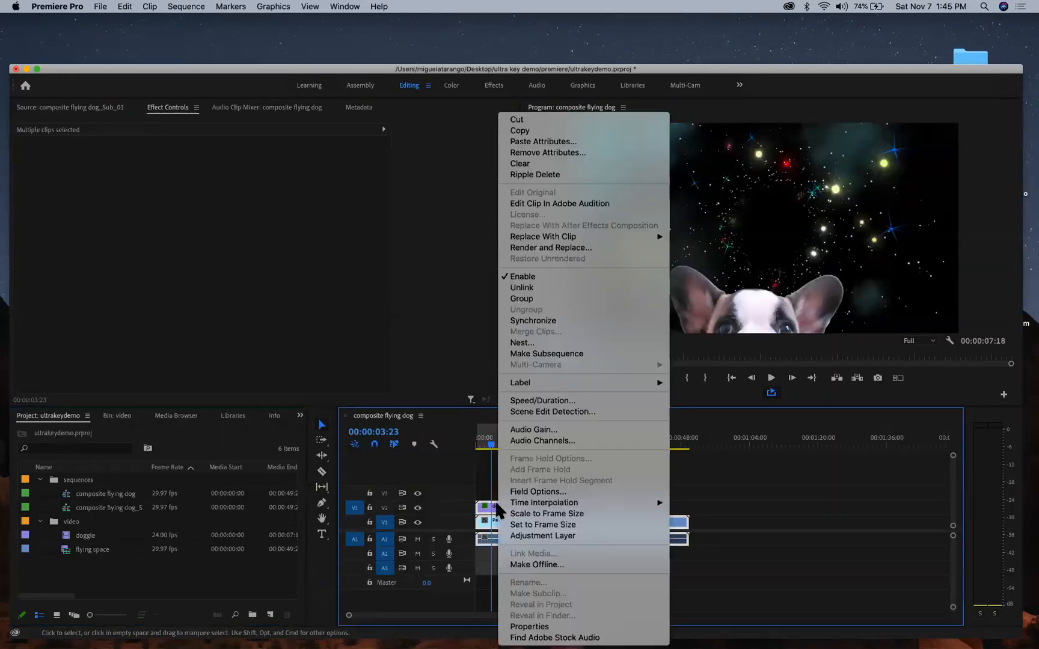
click(535, 344)
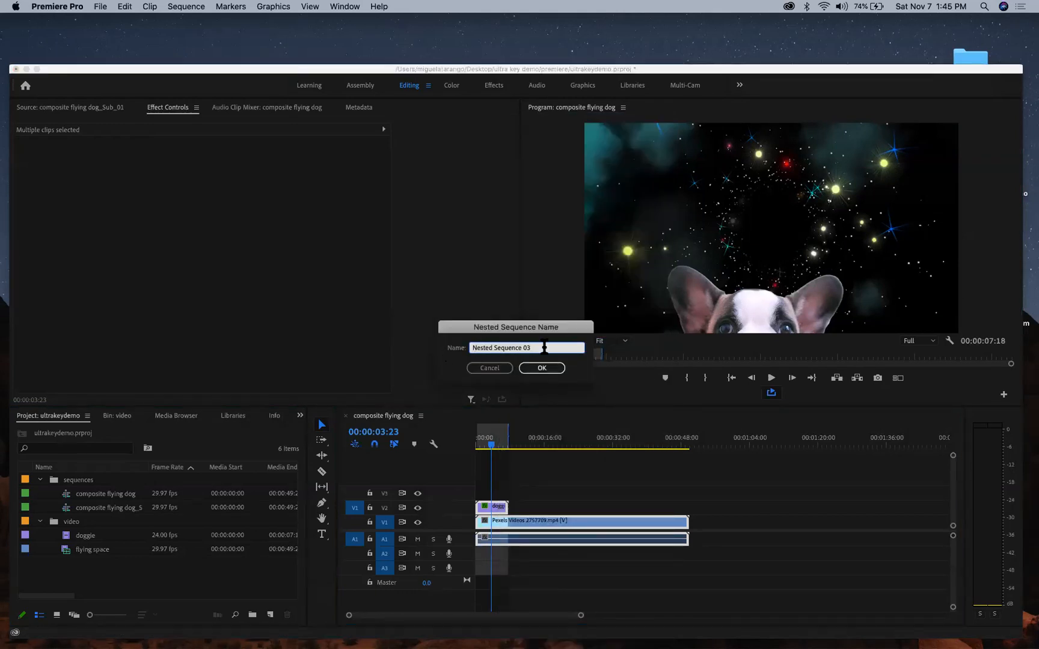
key(BackSpace)
text(1)
click(546, 369)
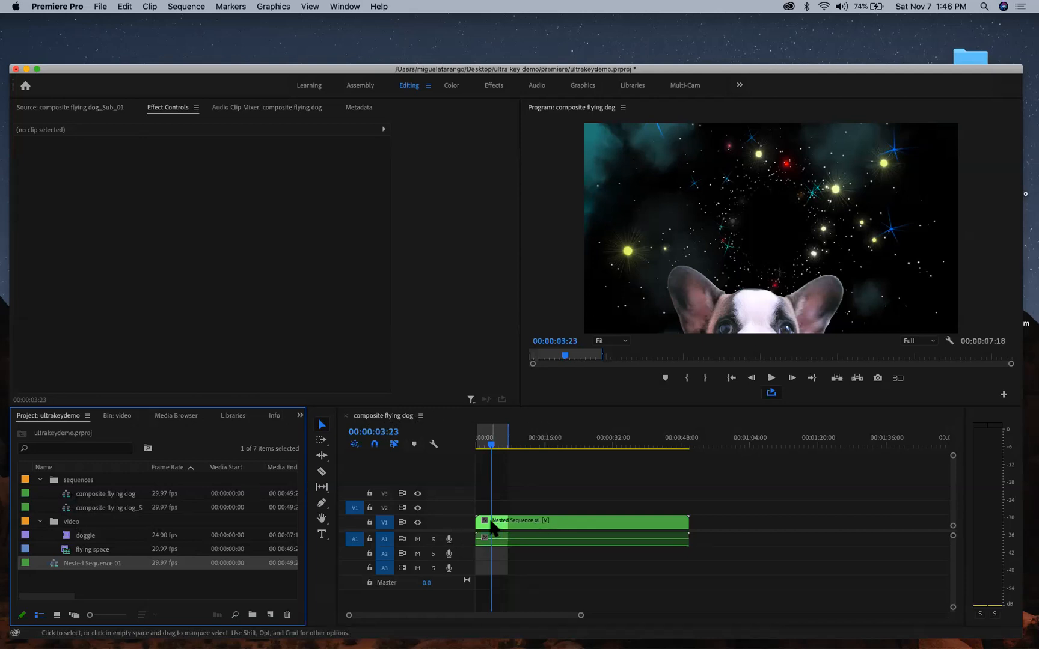
key(space)
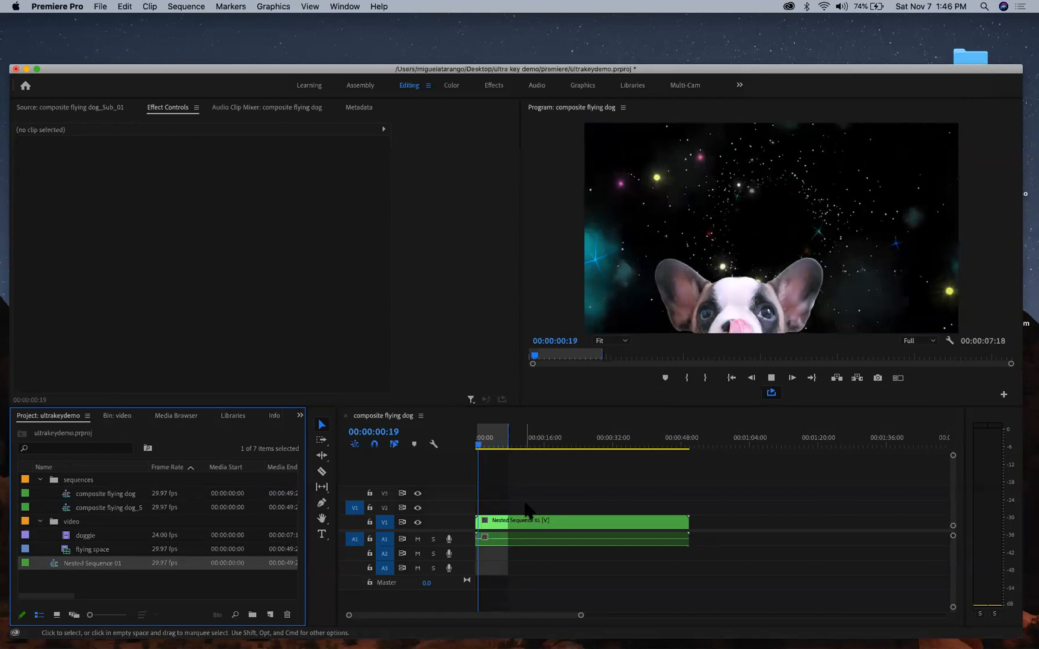
key(space)
- Inside Nested Sequence 01, set the doggie clip's Scale to 169.8
click(497, 525)
double_click(497, 525)
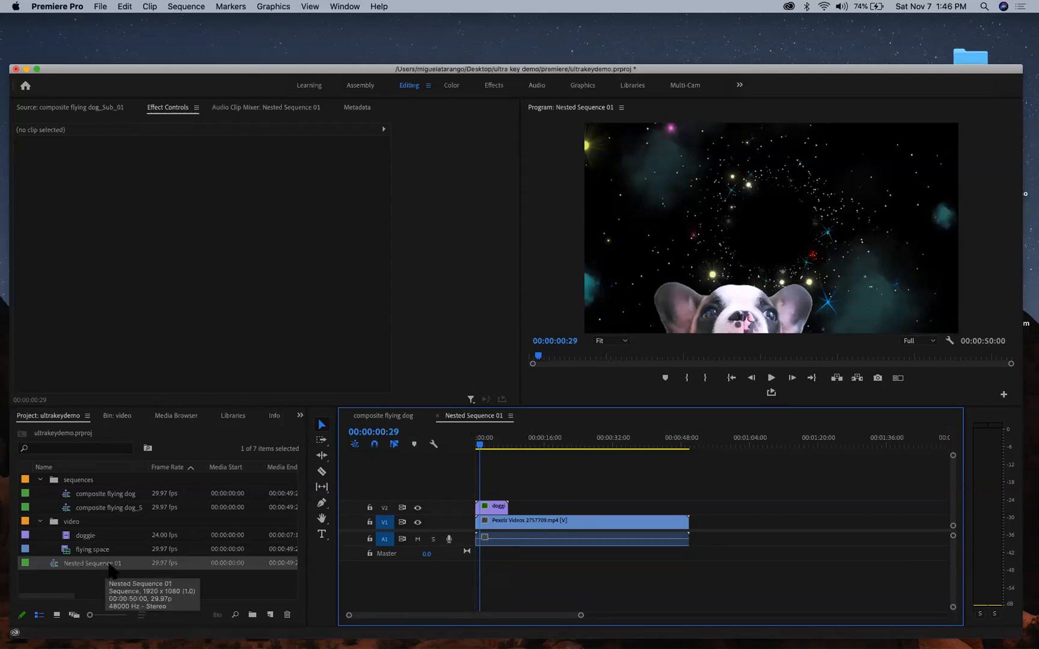
click(382, 418)
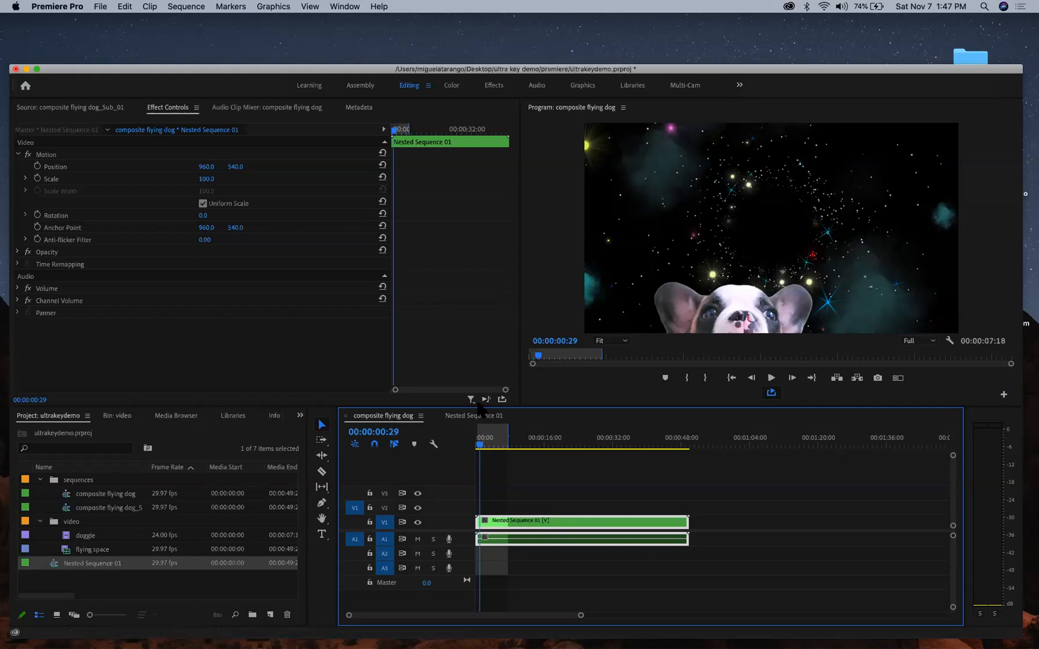
double_click(506, 527)
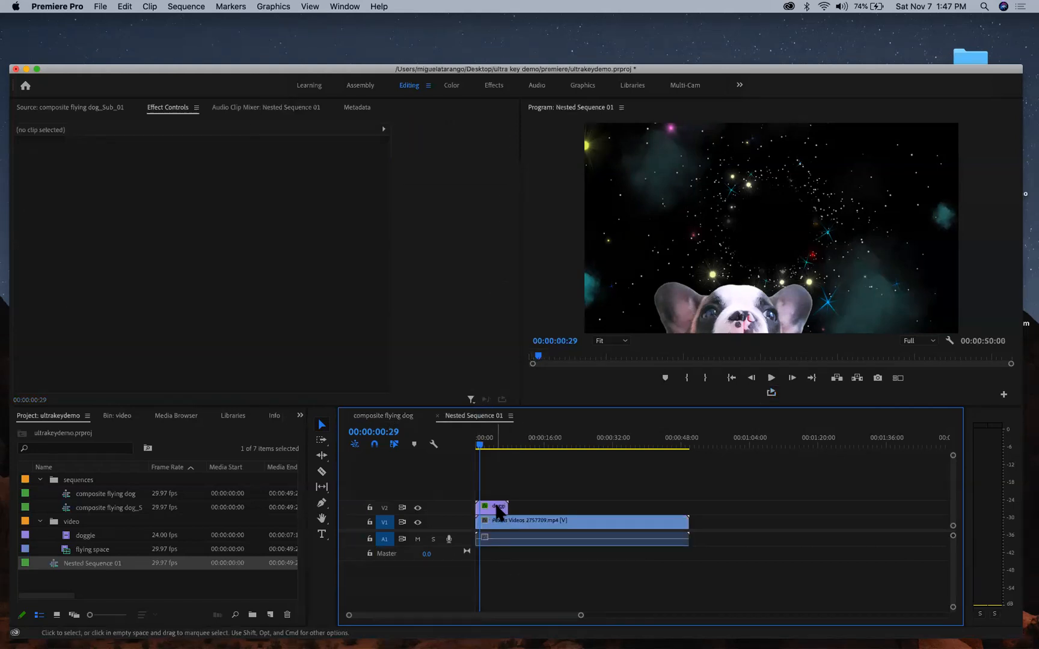
click(497, 512)
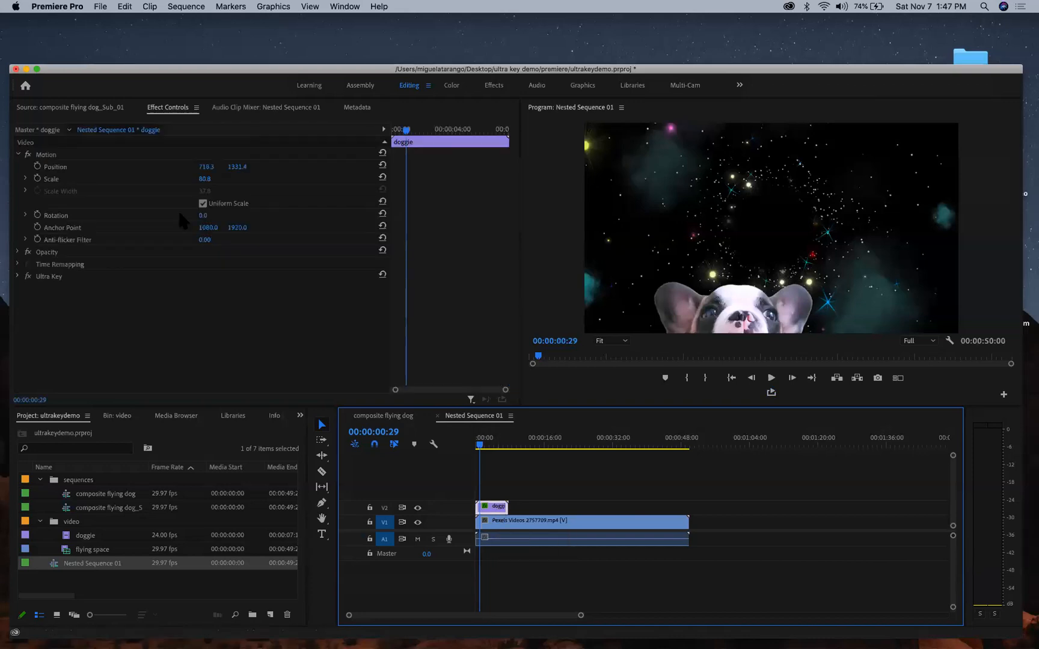
drag(205, 179, 259, 179)
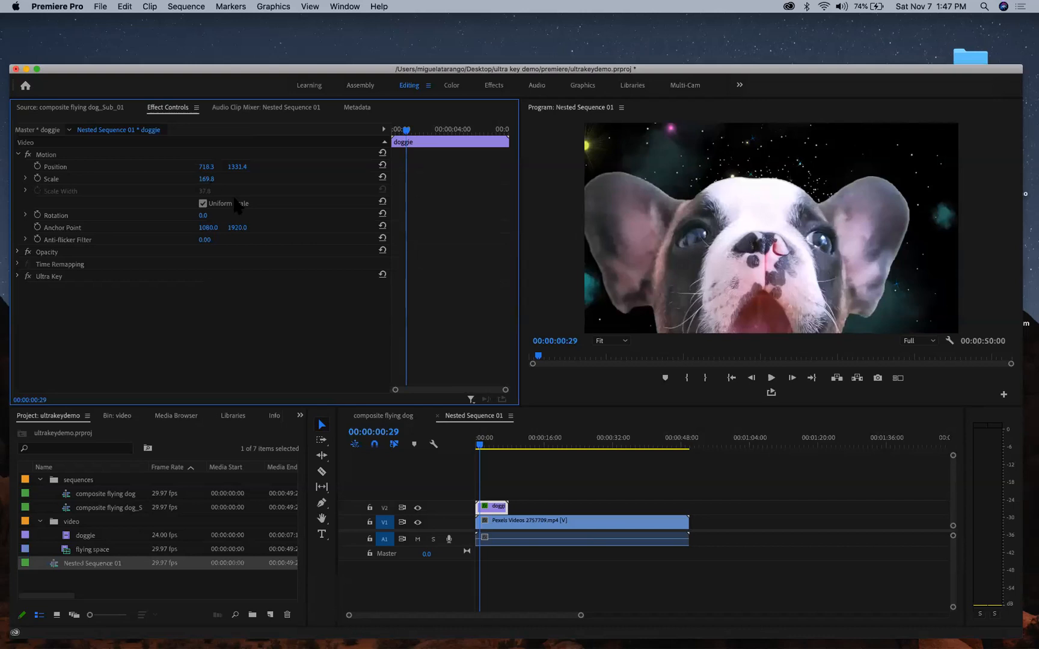
- Rewind the composite flying dog sequence and play it to preview the enlarged puppy
click(389, 421)
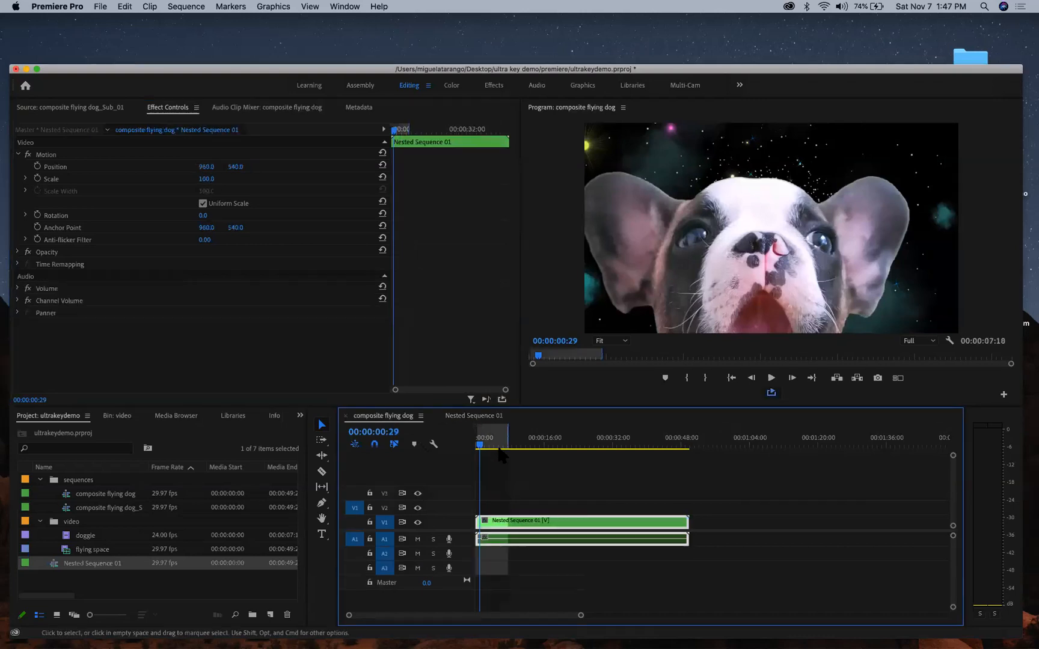
drag(480, 445, 454, 448)
key(space)
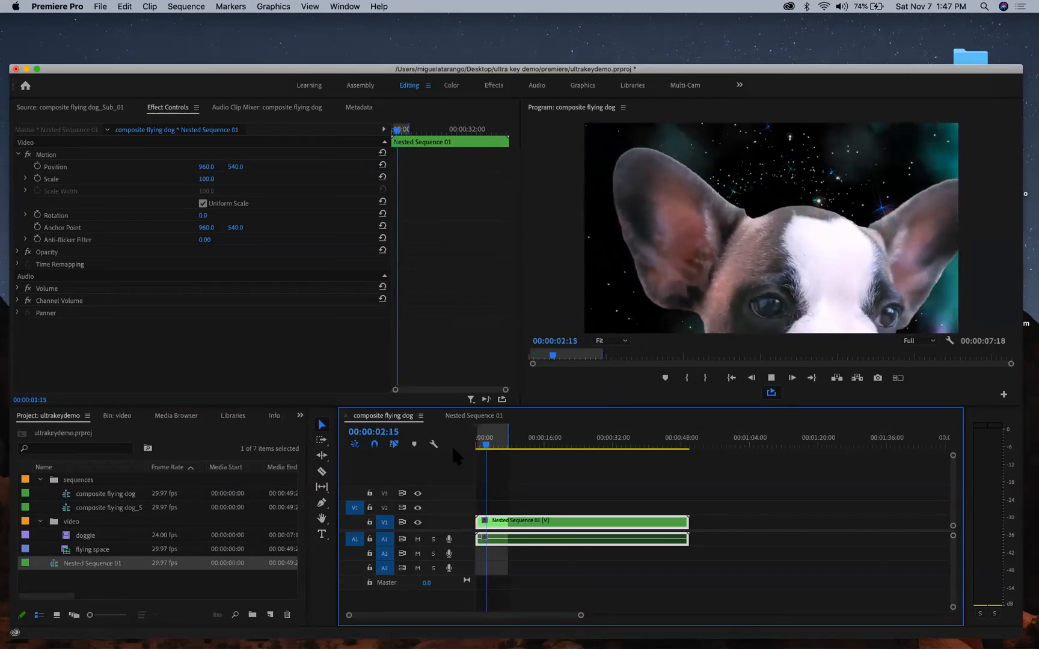
key(space)
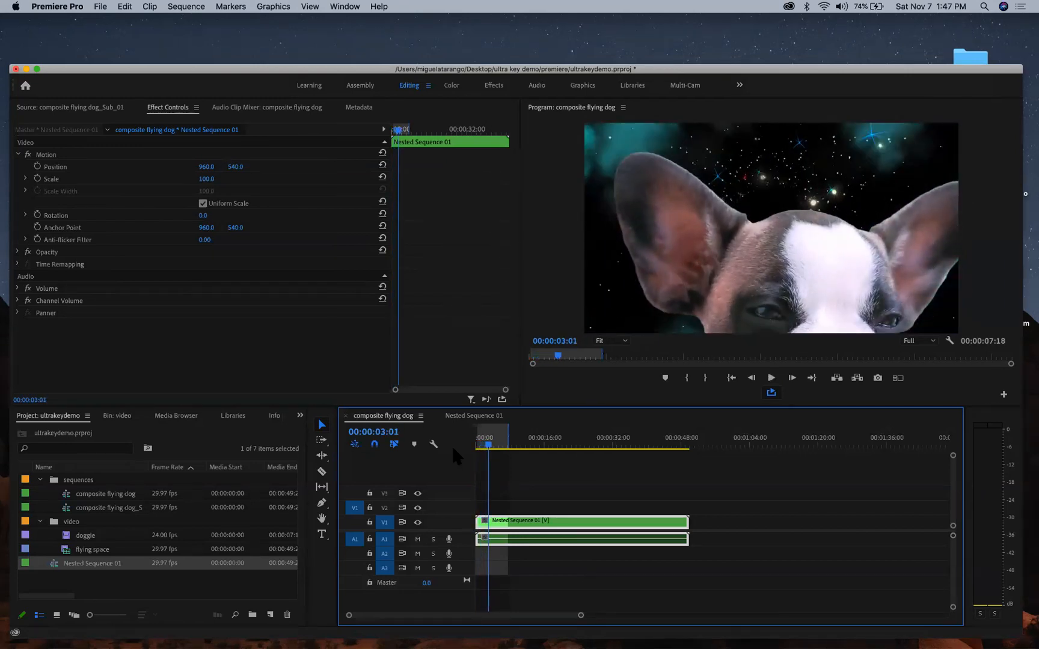